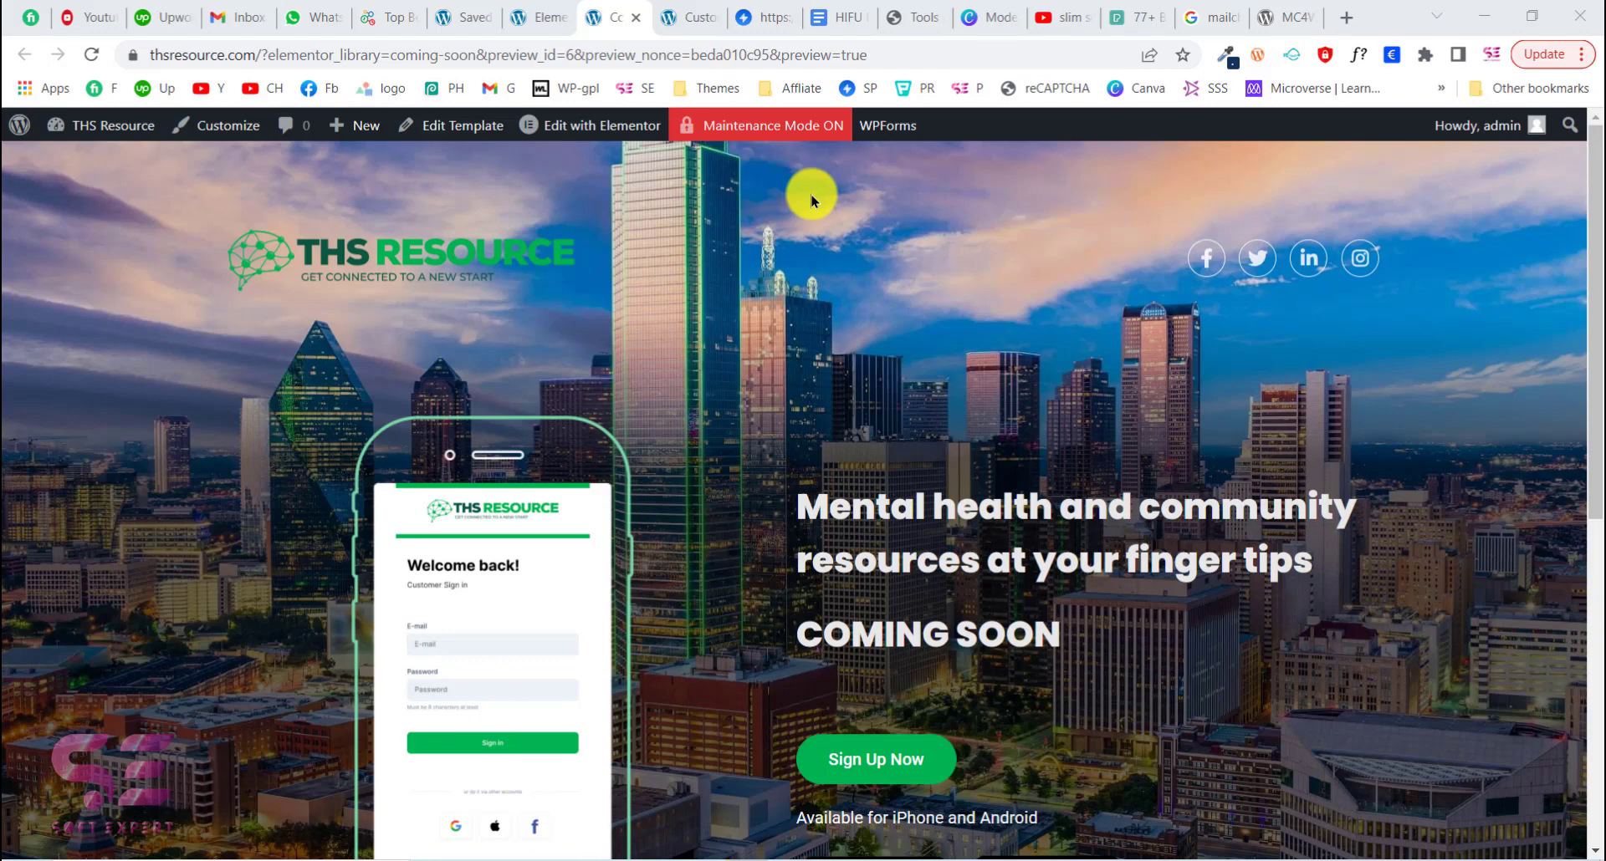
# Switch between the Provider Sign Up and Newsletter tab forms in the preview, then go to Saved Templates.
pyautogui.scroll(-6, 719, 363)
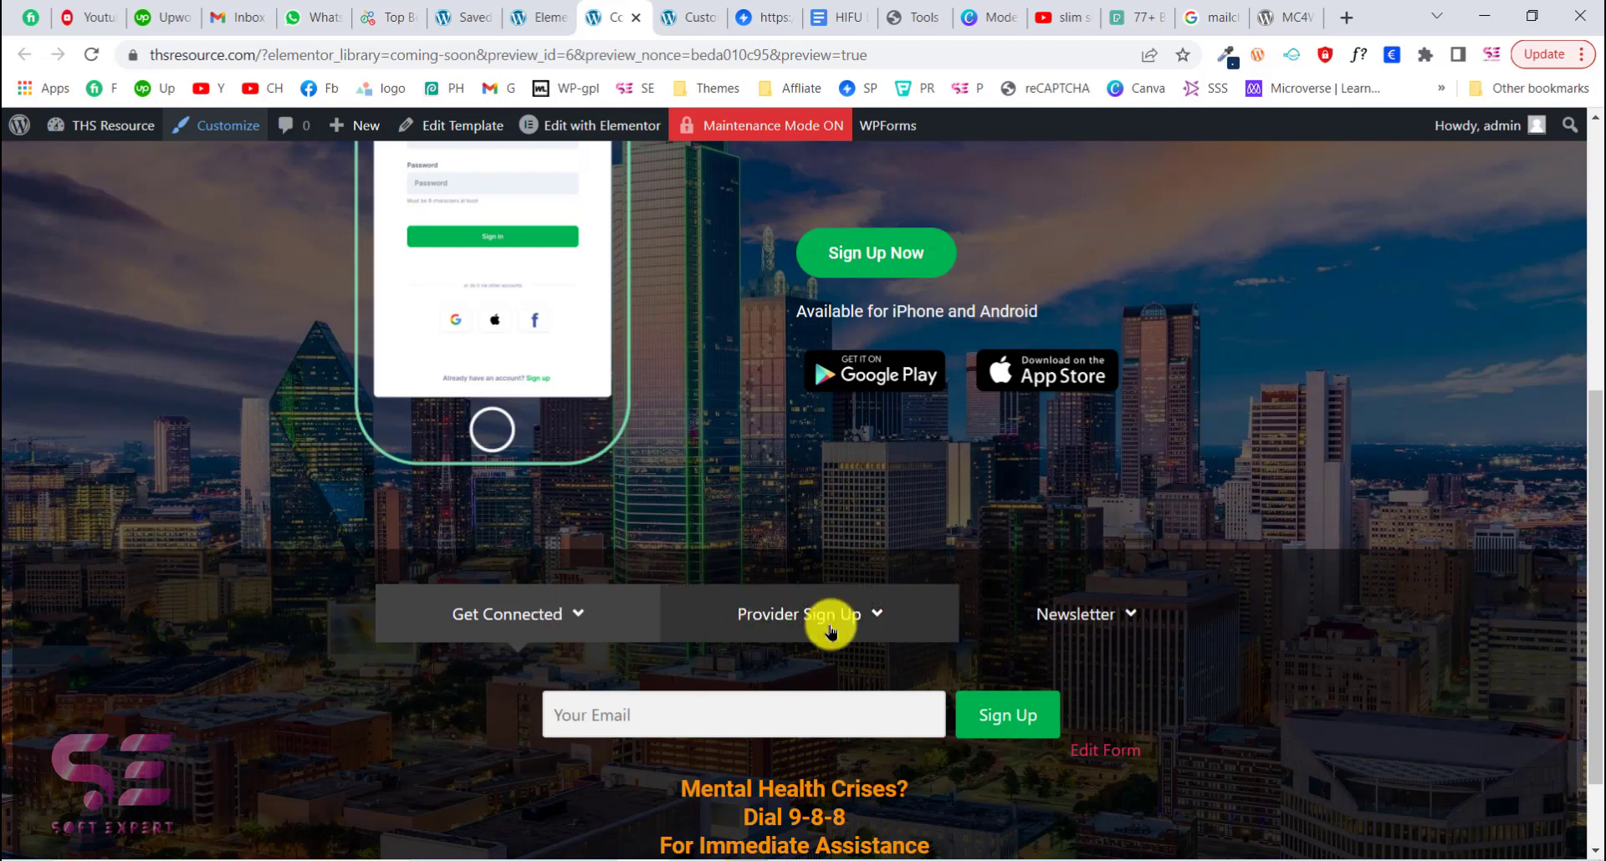
pyautogui.click(761, 611)
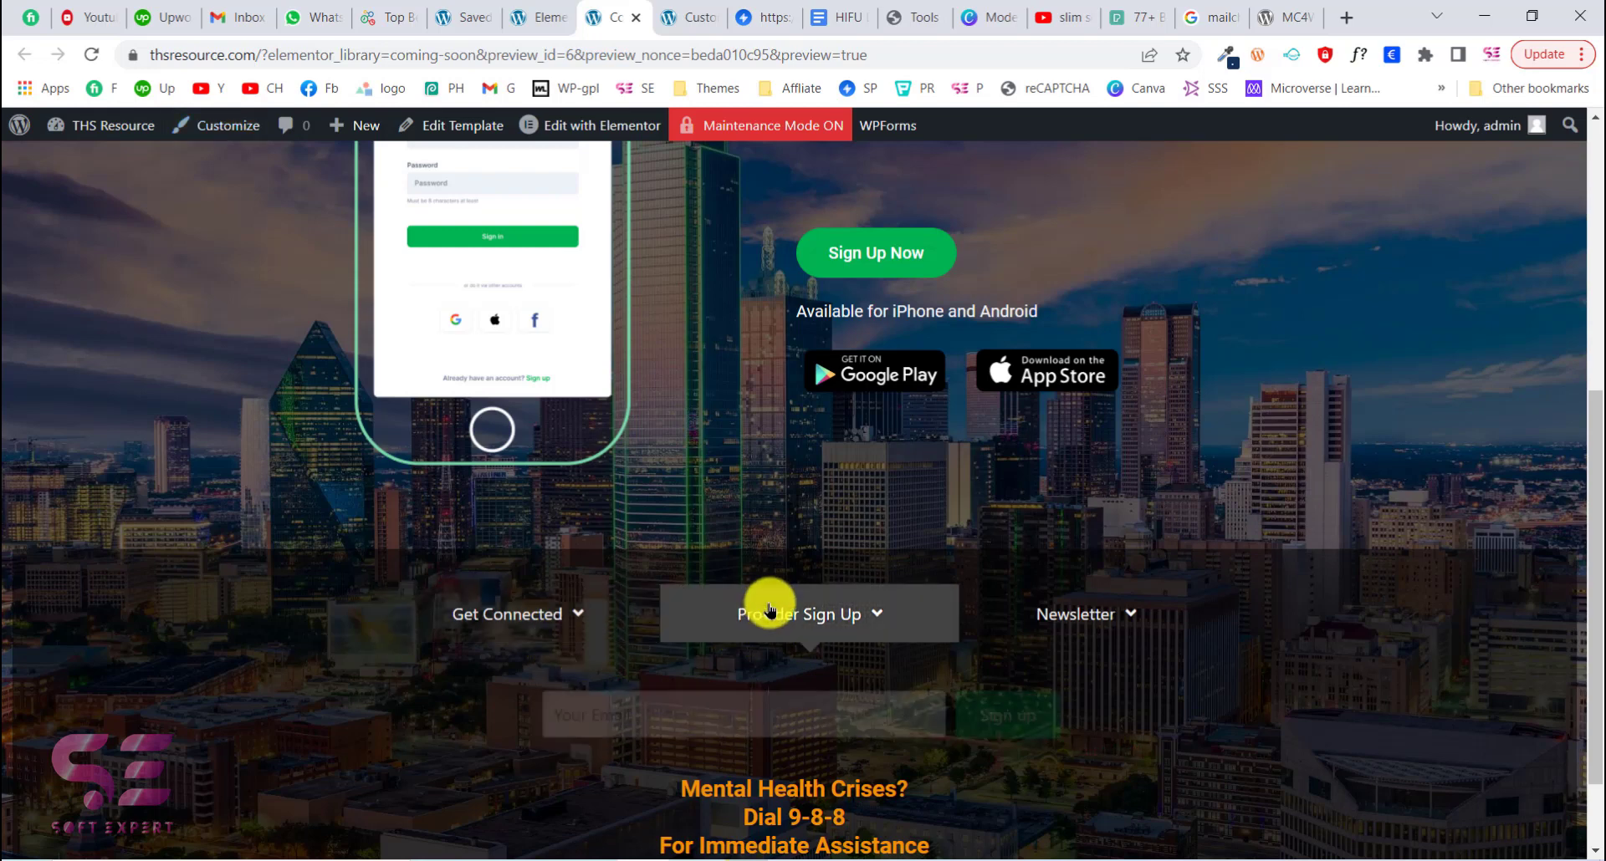
pyautogui.click(1055, 623)
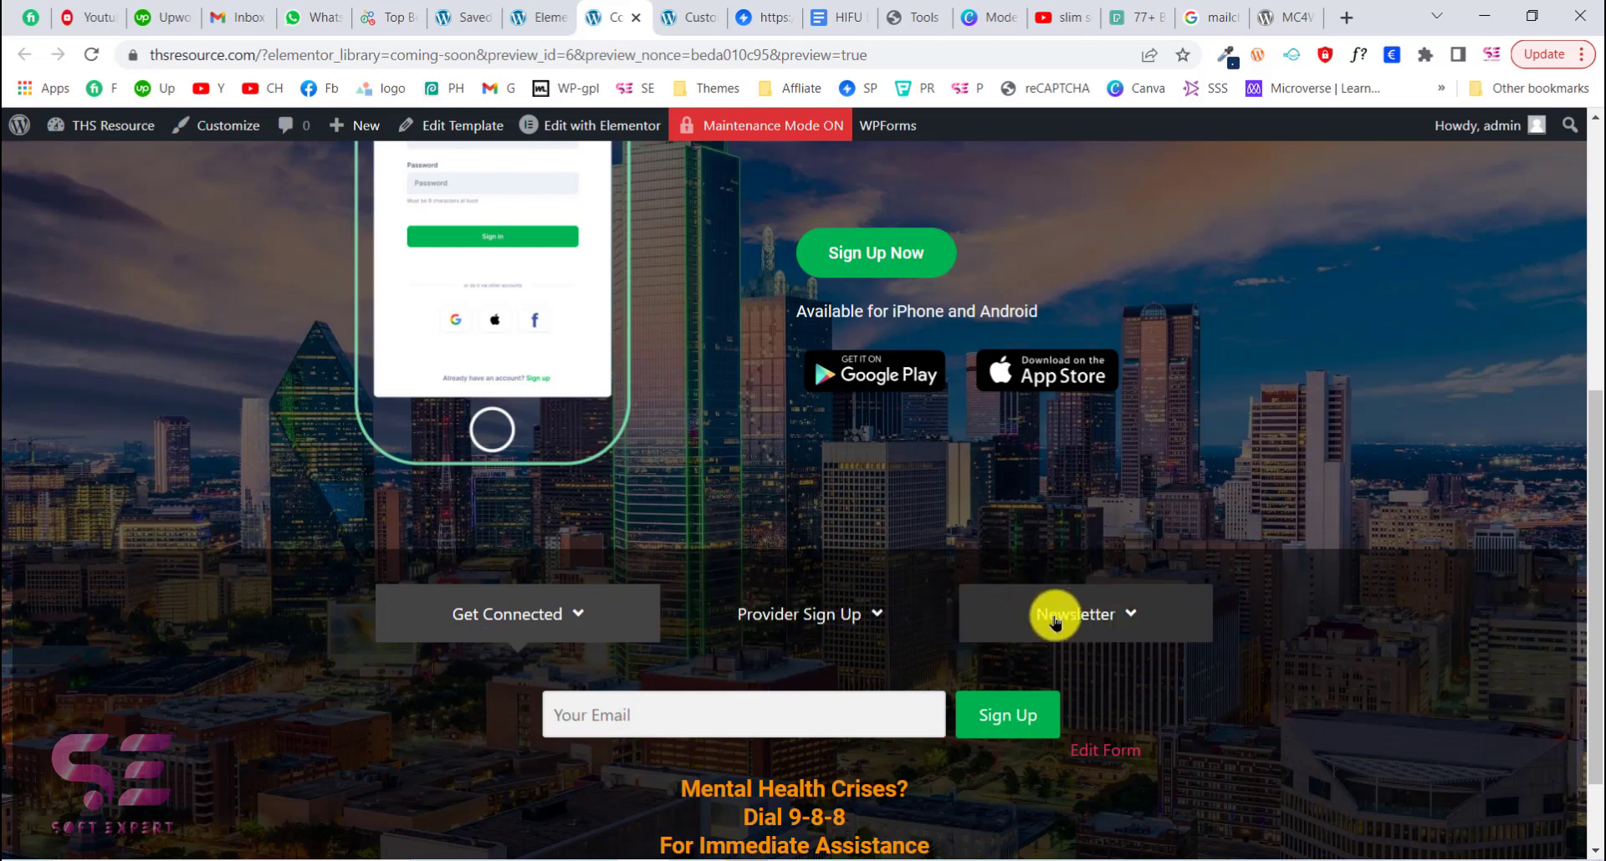
pyautogui.click(818, 624)
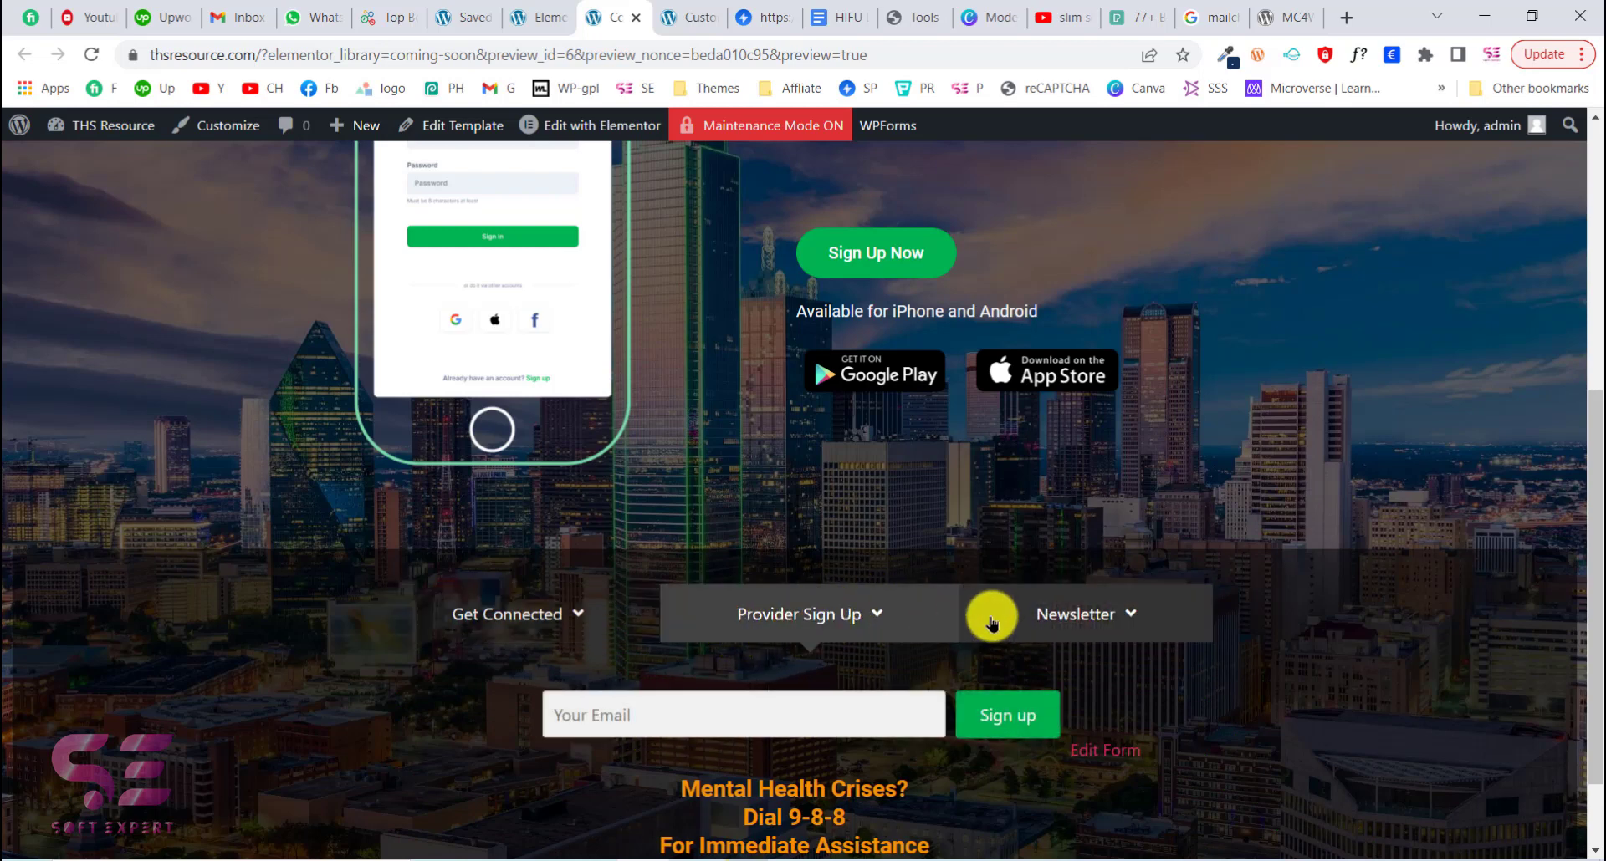
pyautogui.click(1031, 619)
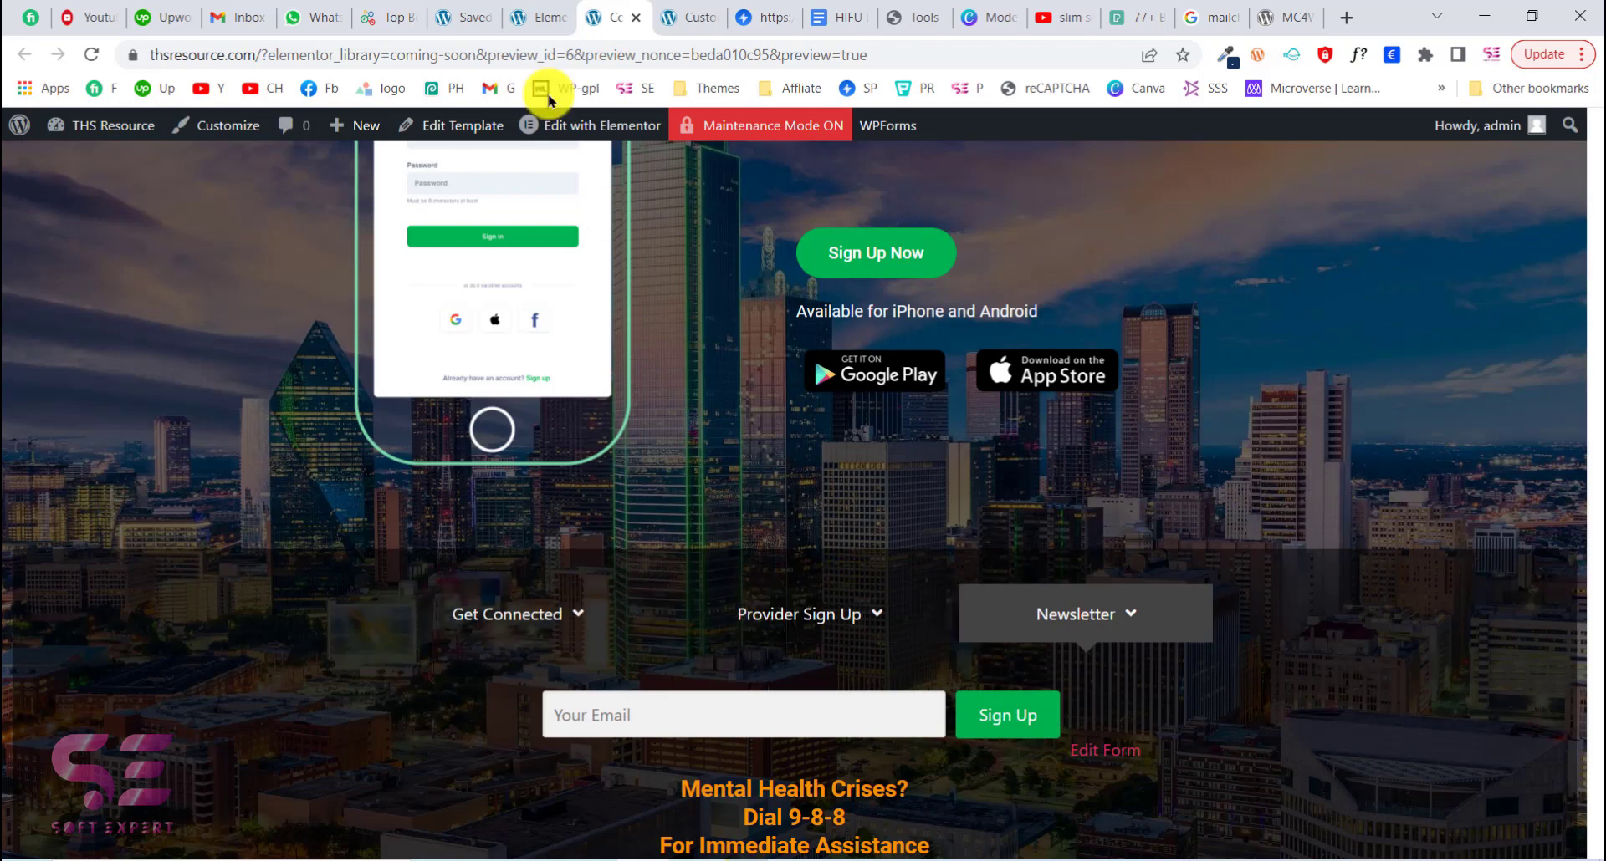
pyautogui.click(466, 18)
# Search Add New plugins for 'essential addons' and confirm Essential Addons for Elementor shows Active.
pyautogui.moveTo(85, 709)
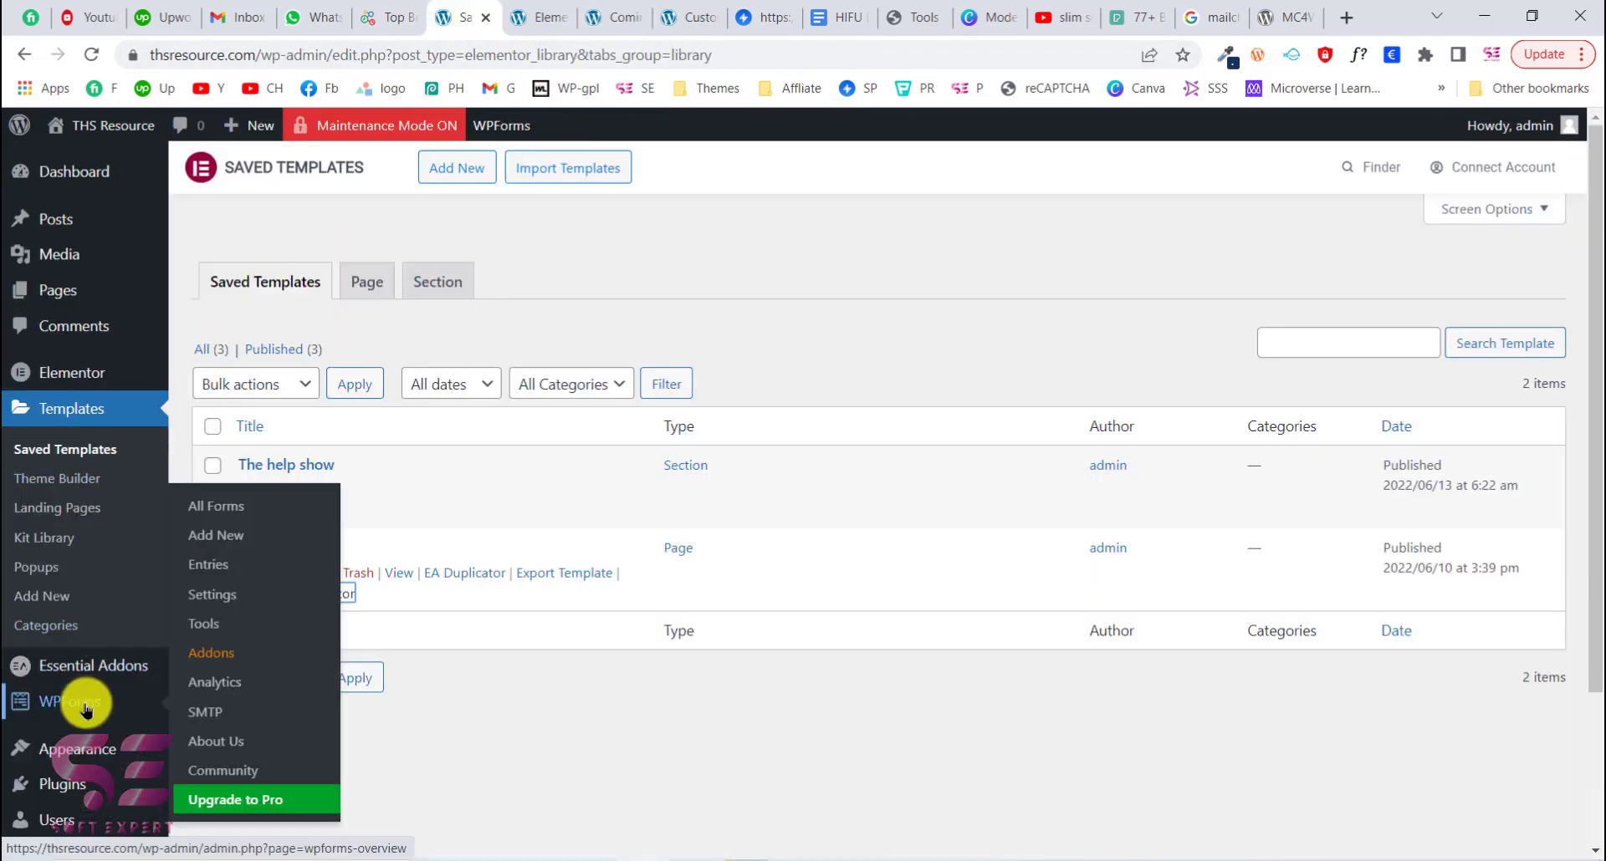
pyautogui.moveTo(76, 778)
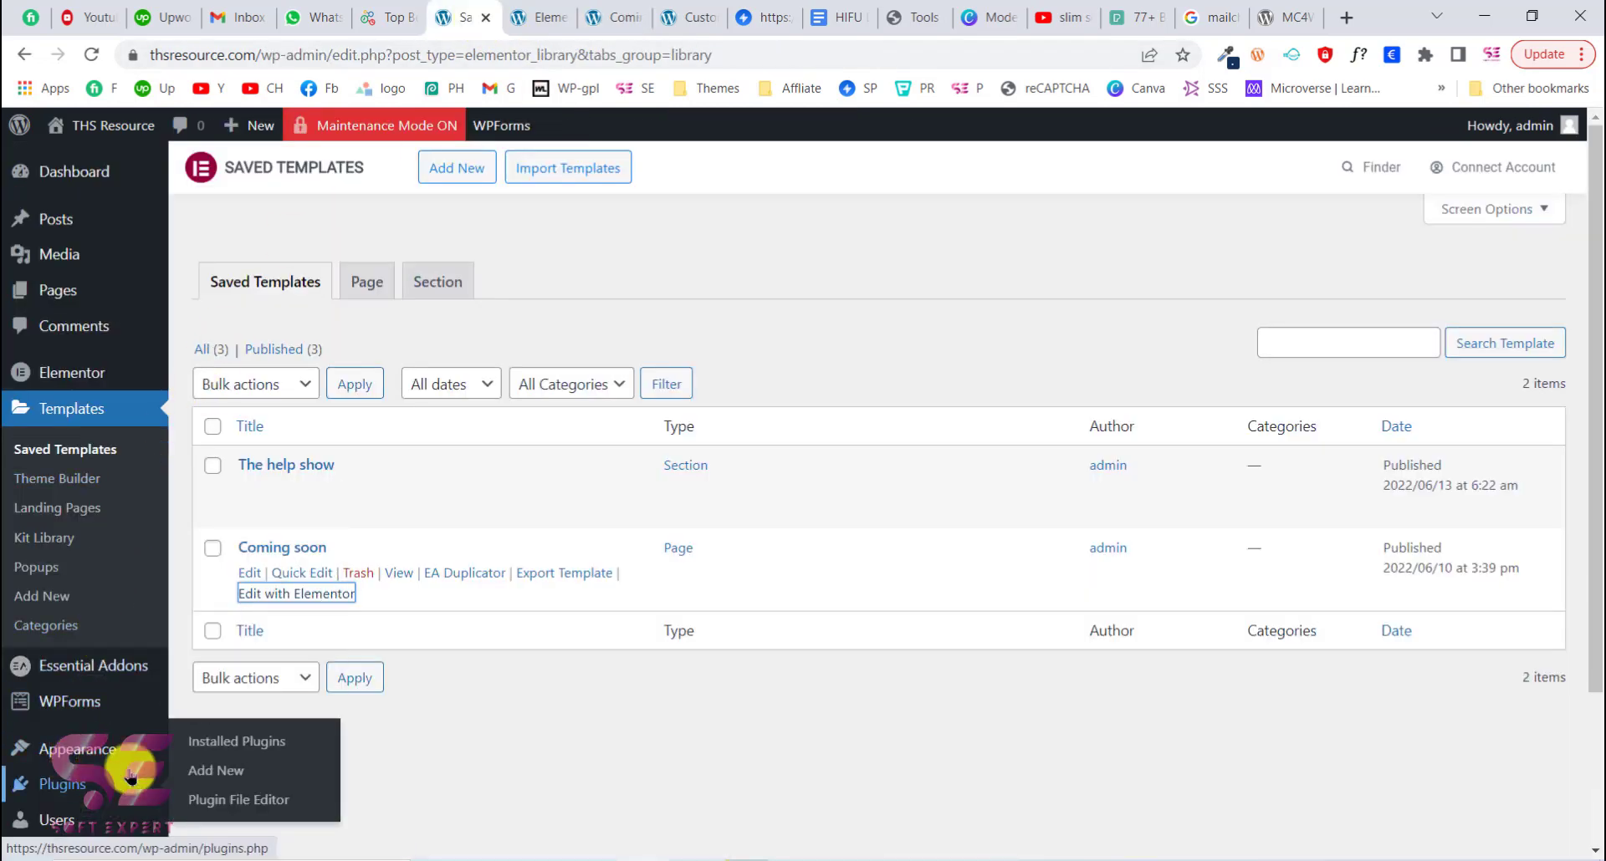
pyautogui.click(188, 776)
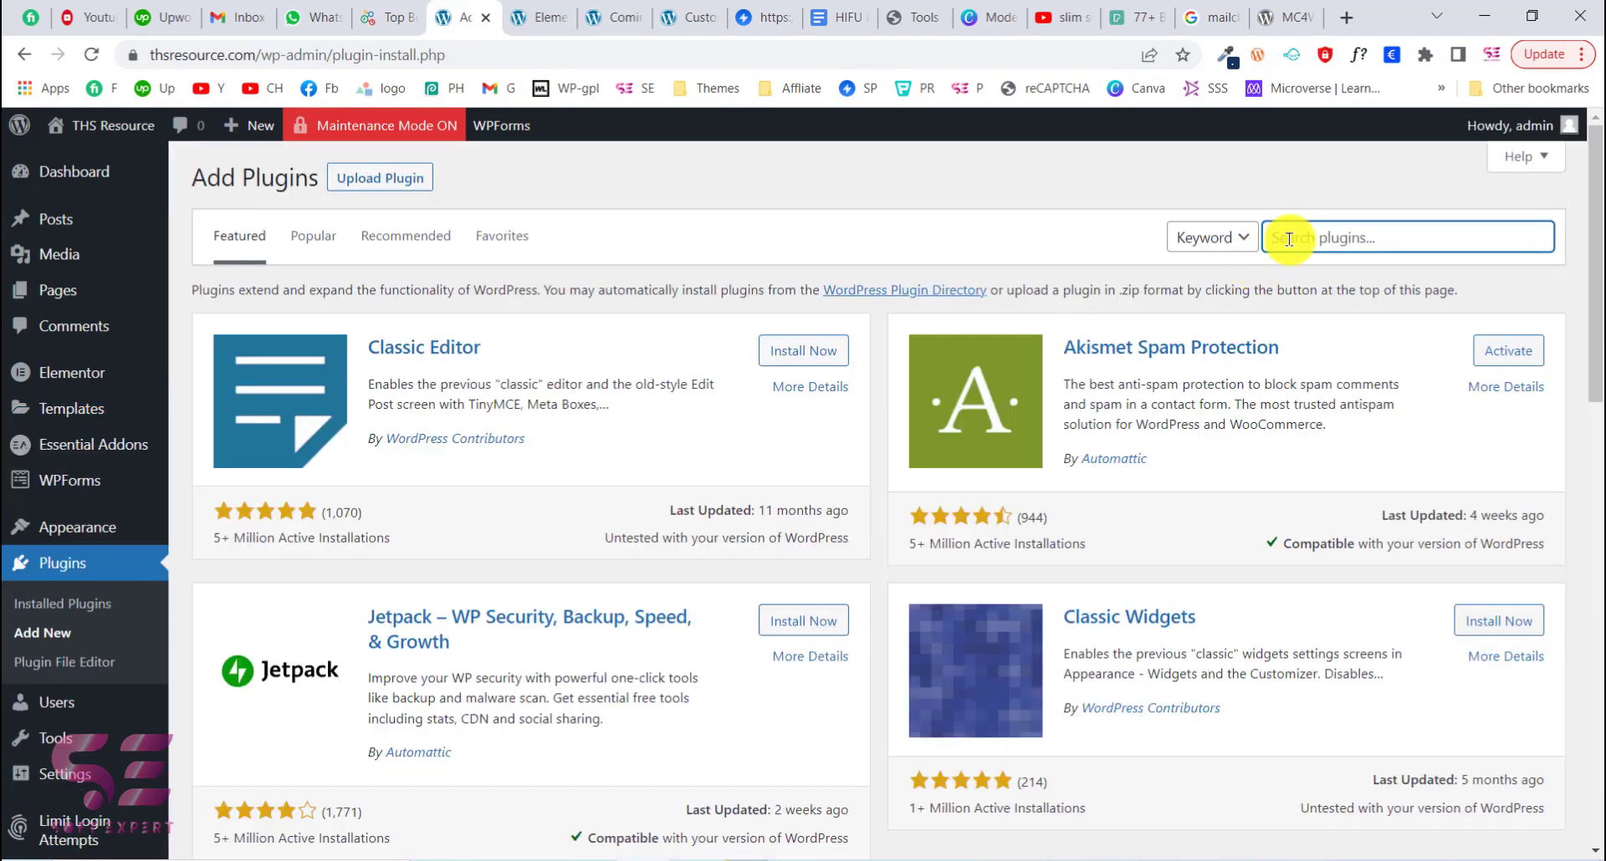
pyautogui.click(1289, 240)
pyautogui.write('essential addons')
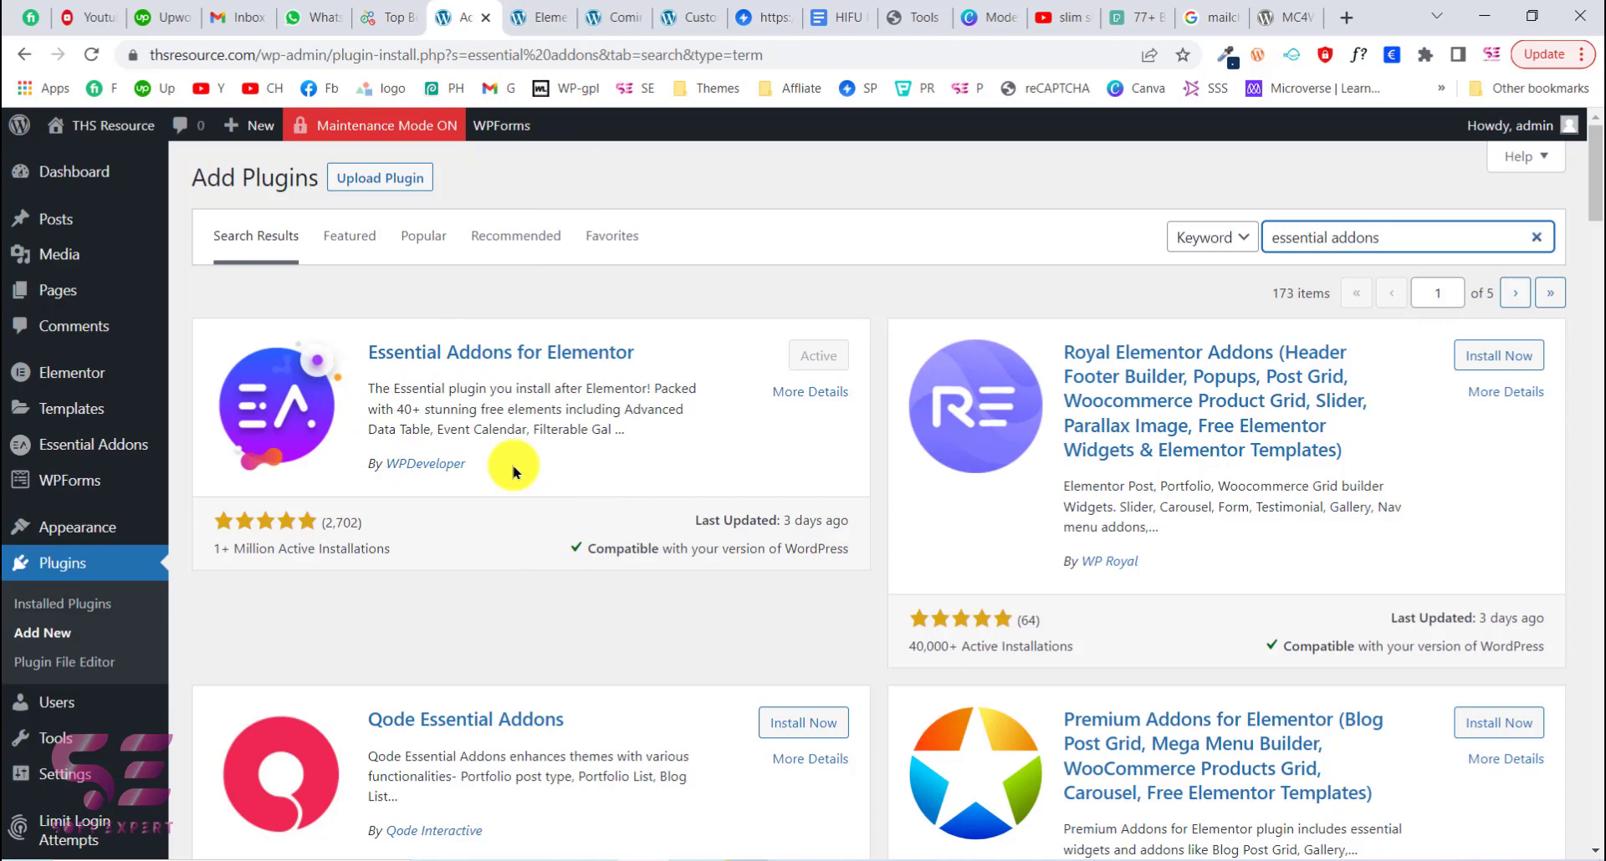
pyautogui.click(541, 30)
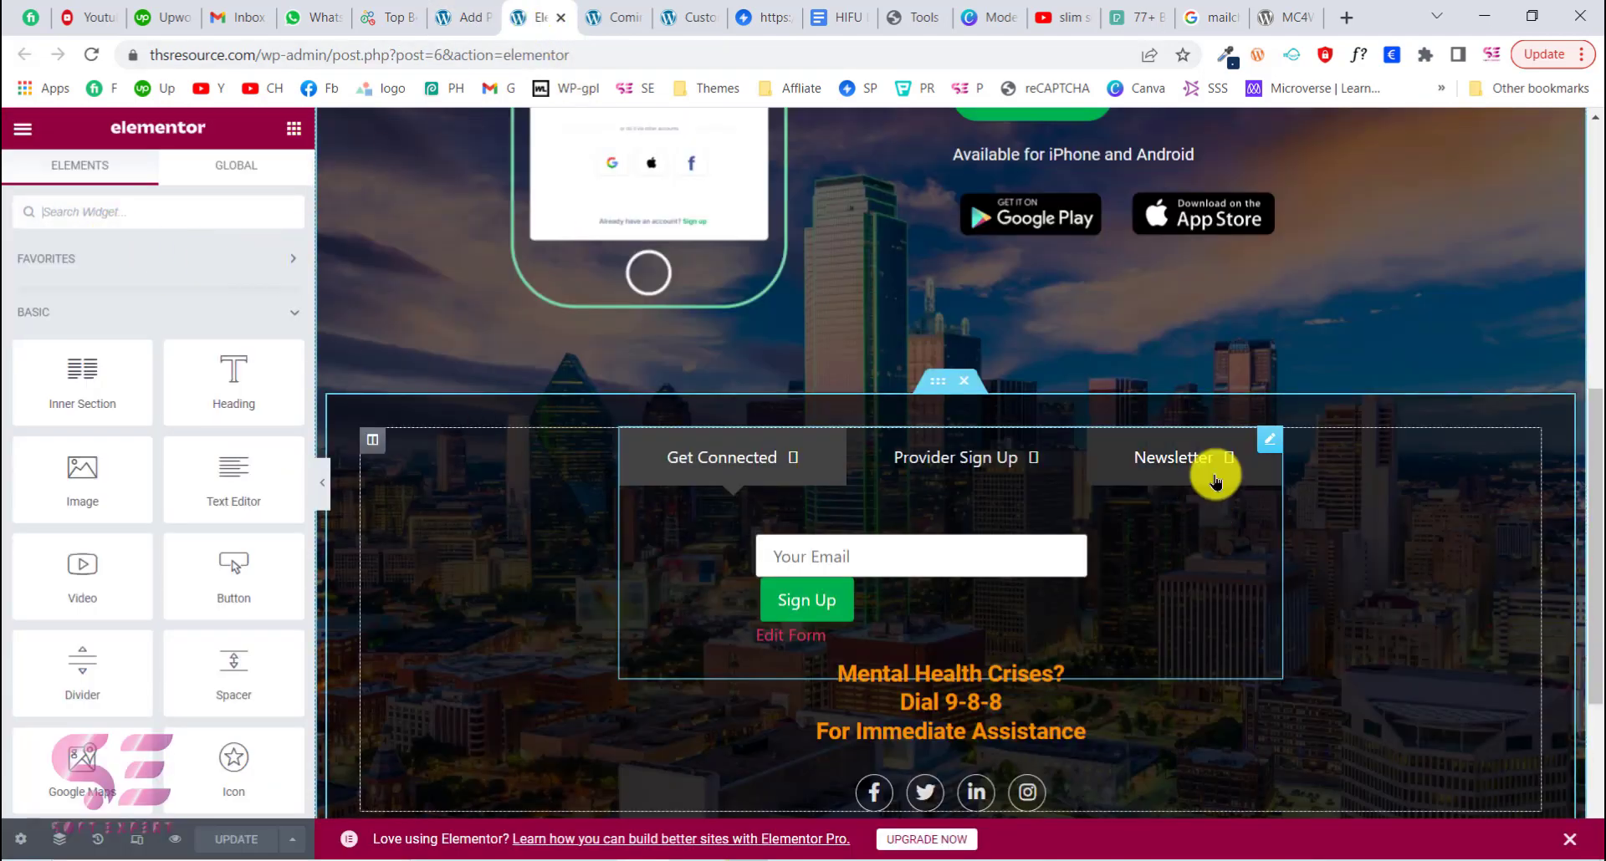
# Drag an Advanced Tabs widget above the sign-up tabs and preview Tab Titles 1–3.
pyautogui.write('tab')
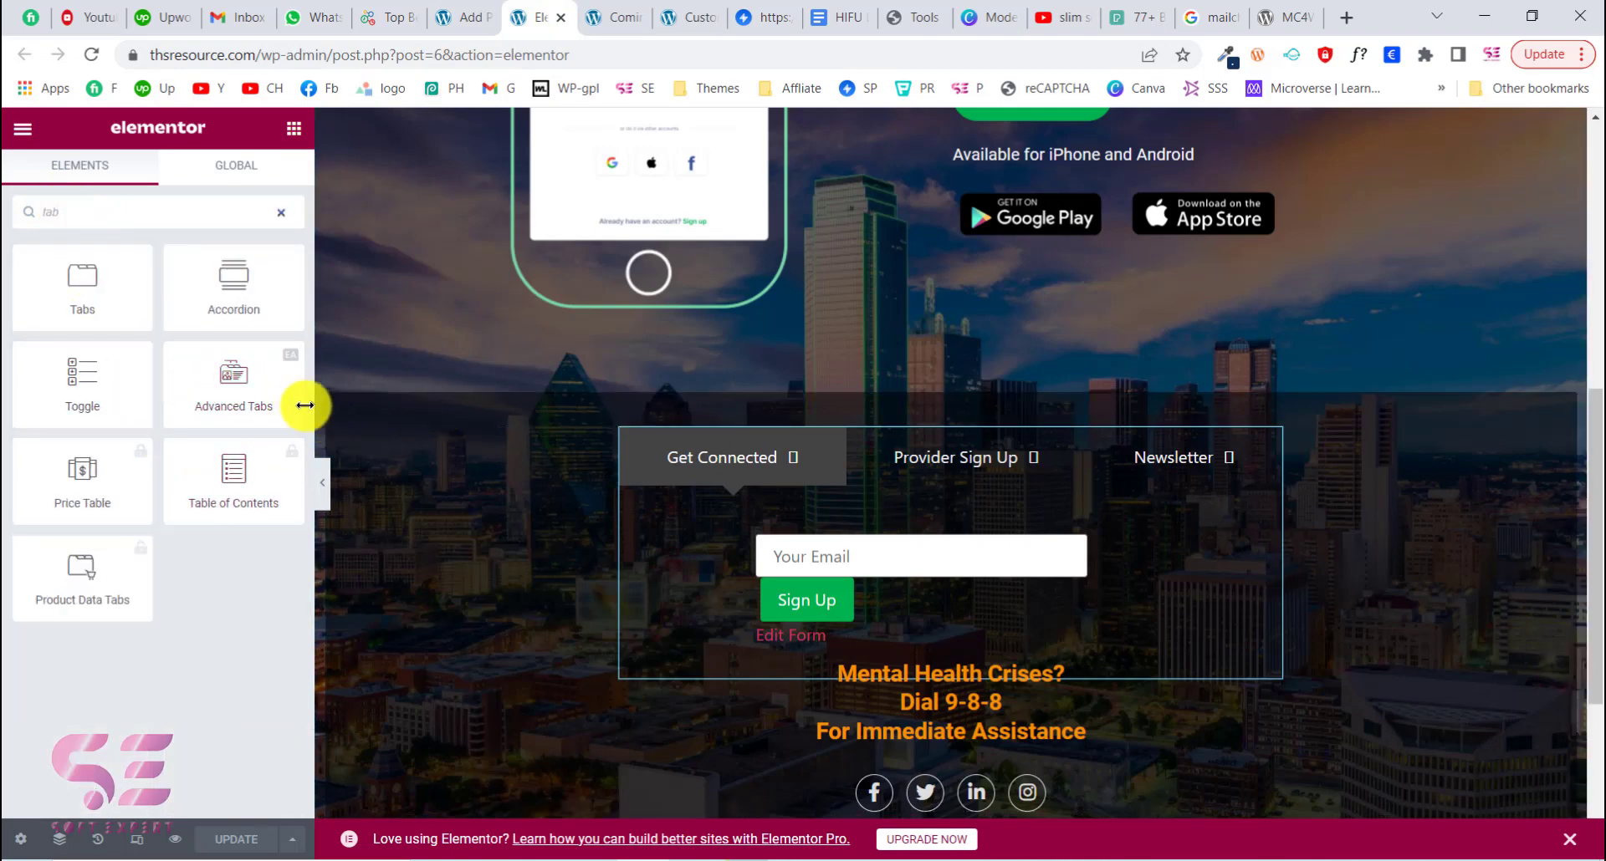
pyautogui.moveTo(269, 391); pyautogui.dragTo(848, 449)
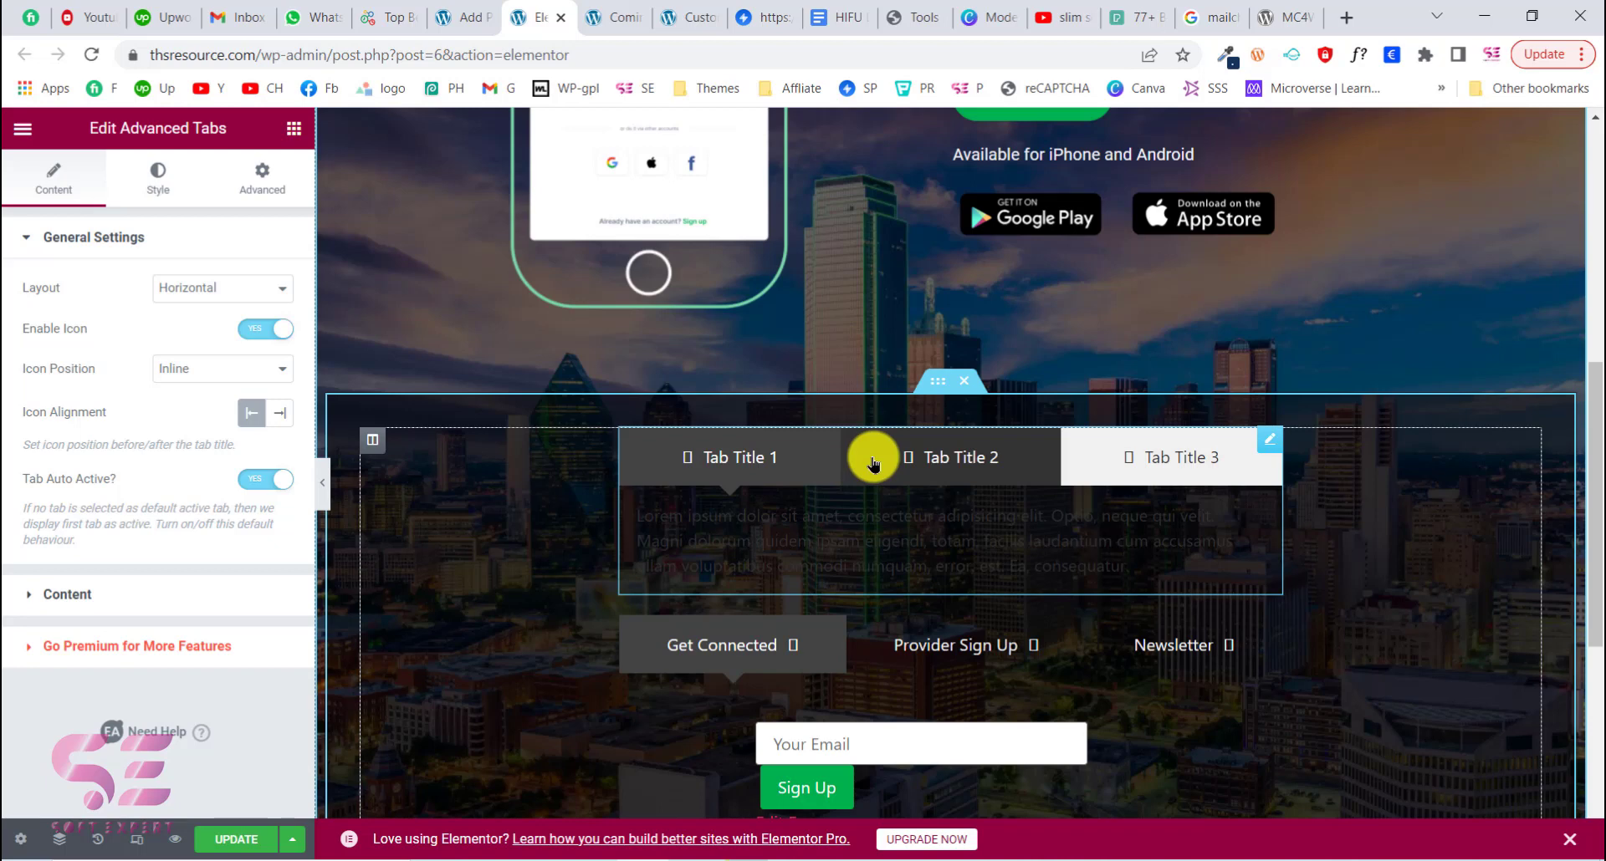
pyautogui.click(1025, 460)
pyautogui.click(1101, 455)
pyautogui.click(928, 459)
pyautogui.click(805, 475)
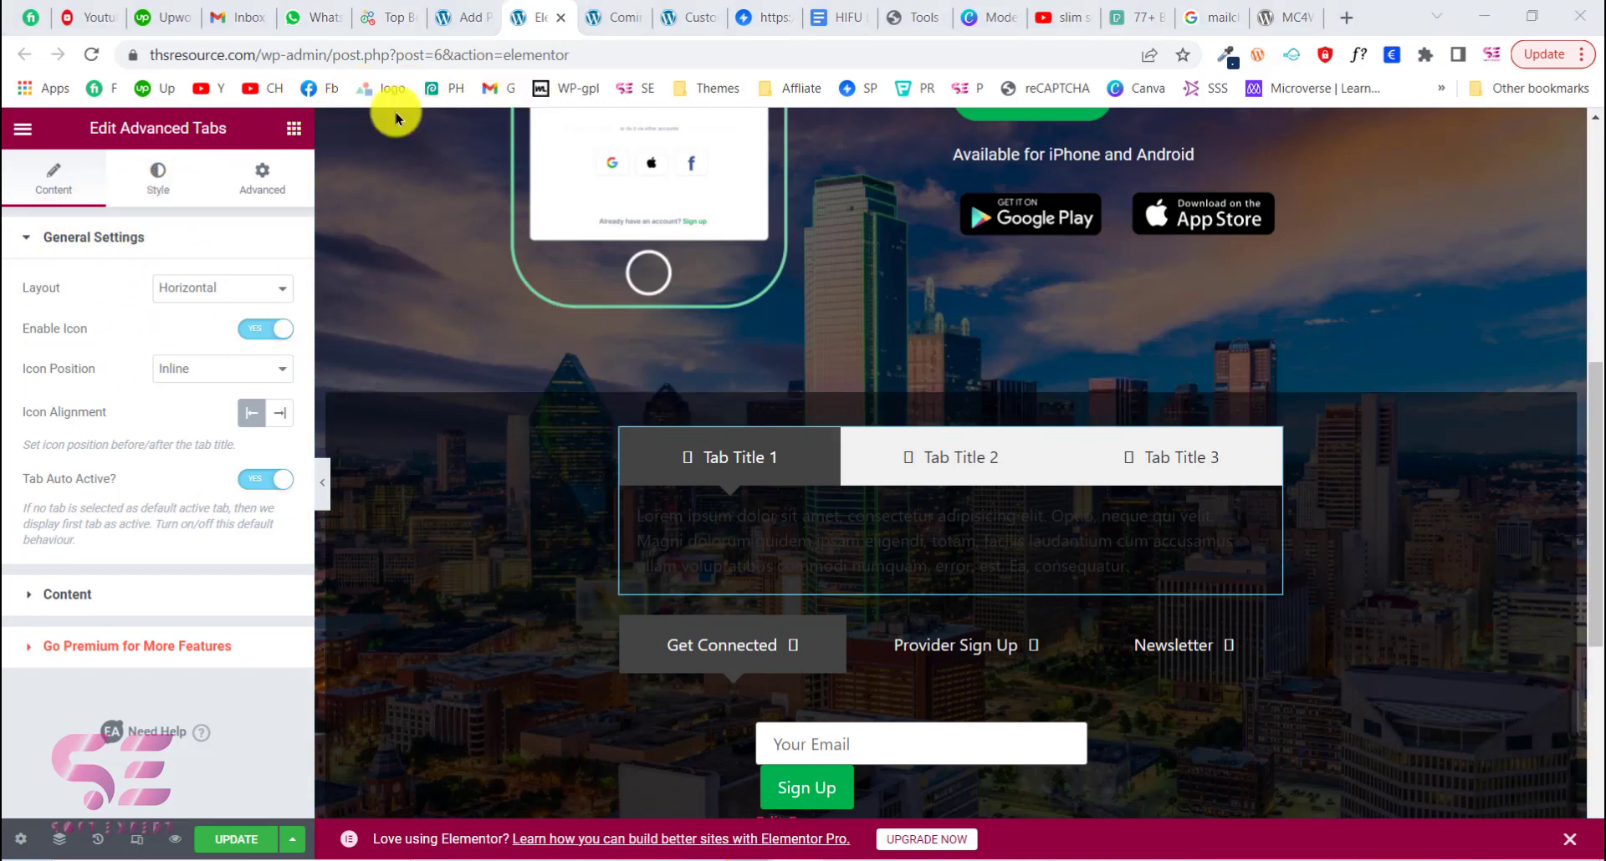
# Search the widget list for 'tab' again.
pyautogui.click(289, 131)
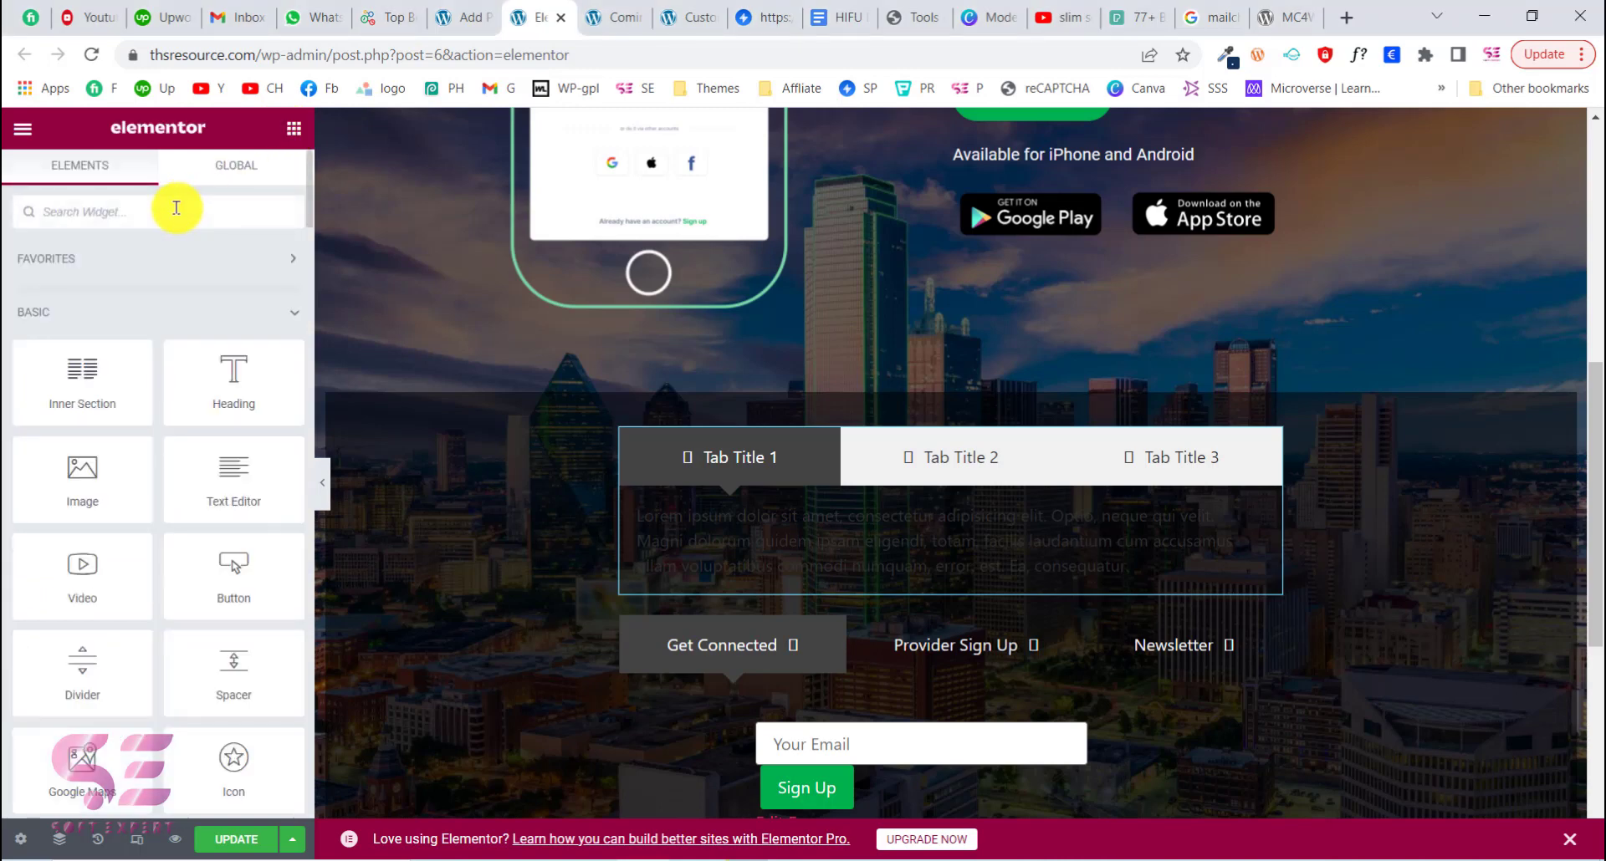
pyautogui.click(176, 207)
pyautogui.write('tab')
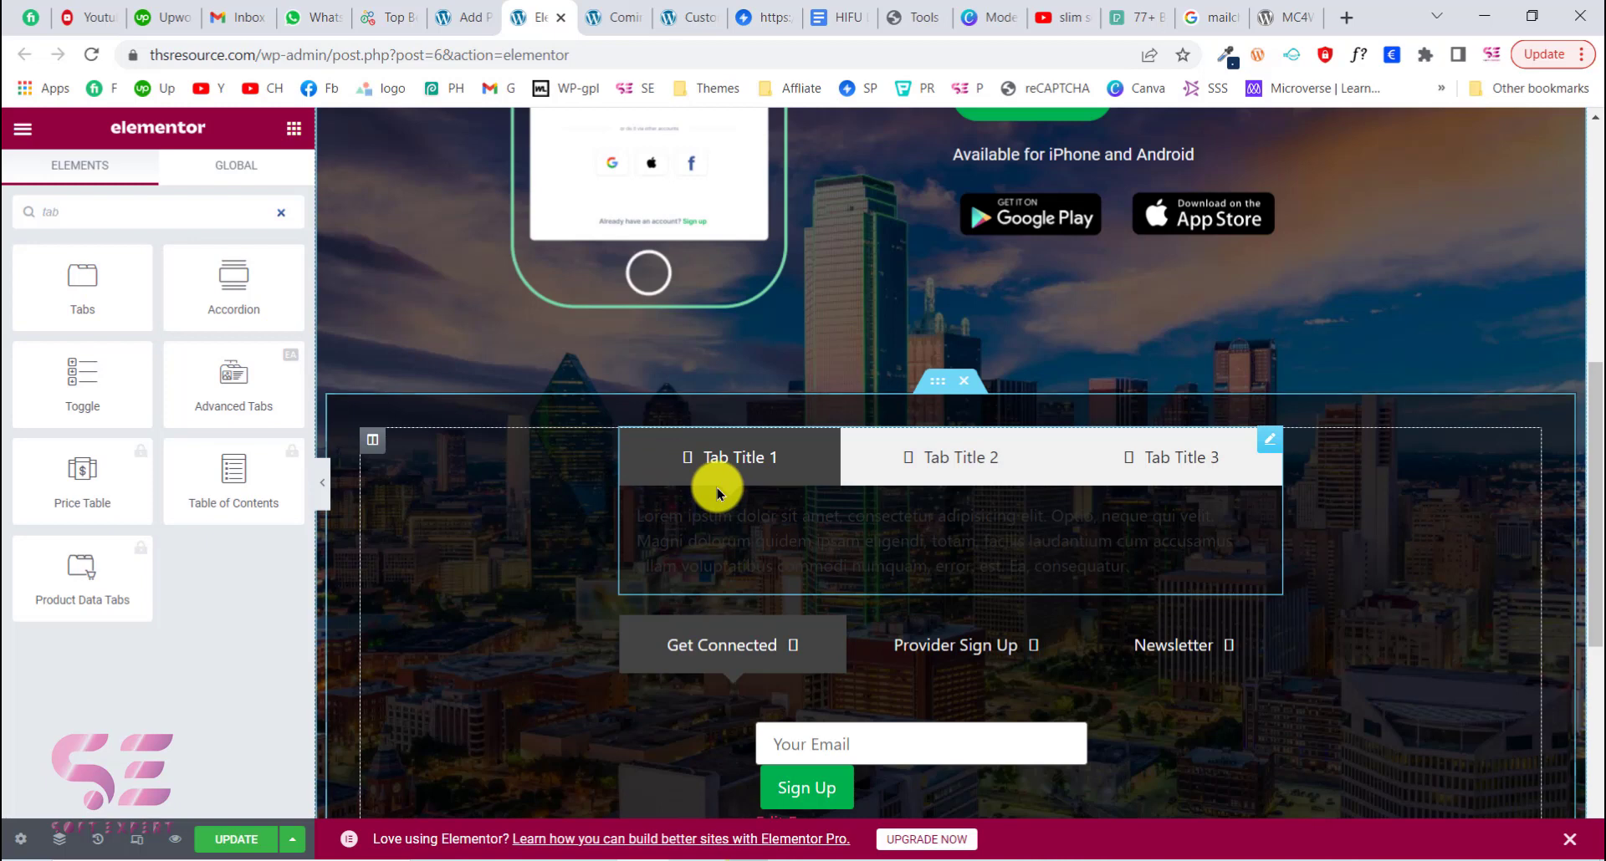
# Move the Advanced Tabs widget into the empty section below by copying, deleting and pasting it.
pyautogui.rightClick(1044, 442)
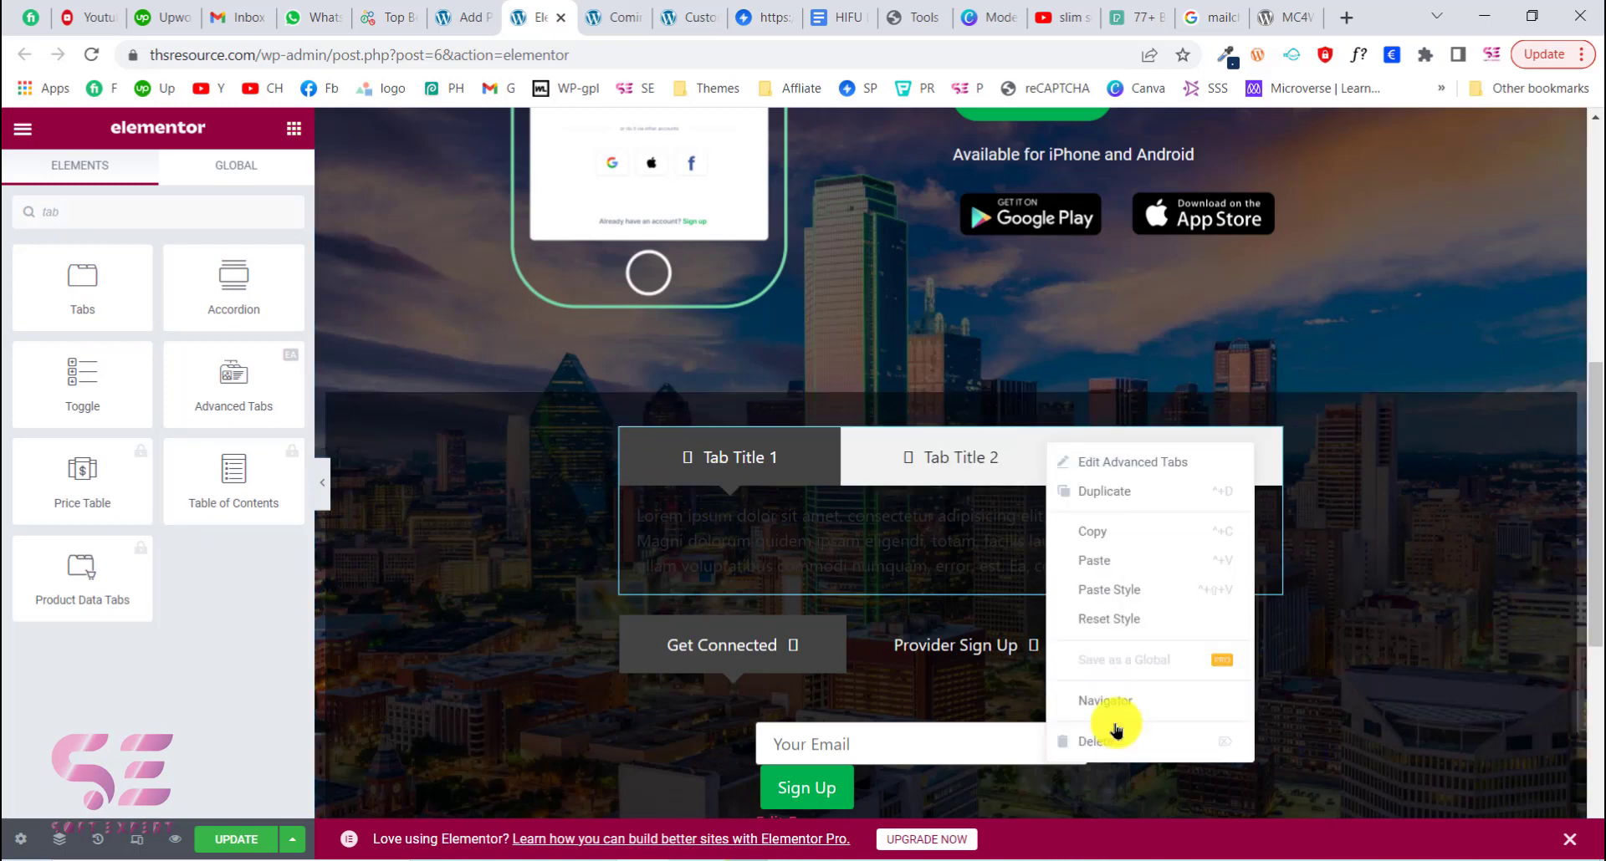
pyautogui.click(1086, 535)
pyautogui.rightClick(1089, 538)
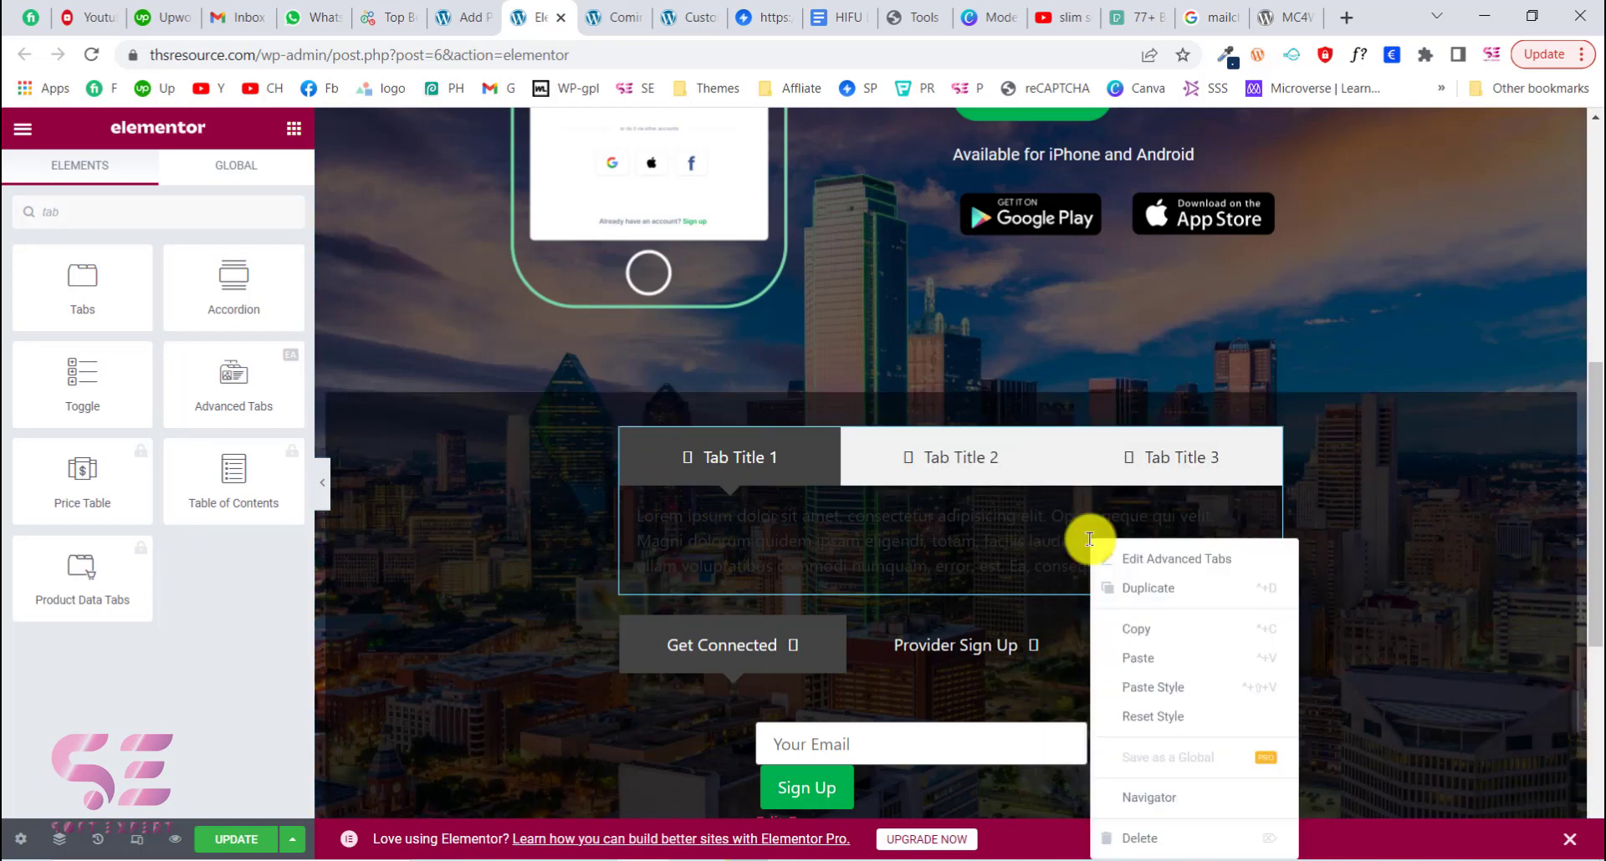
pyautogui.click(1125, 836)
pyautogui.scroll(-4, 940, 634)
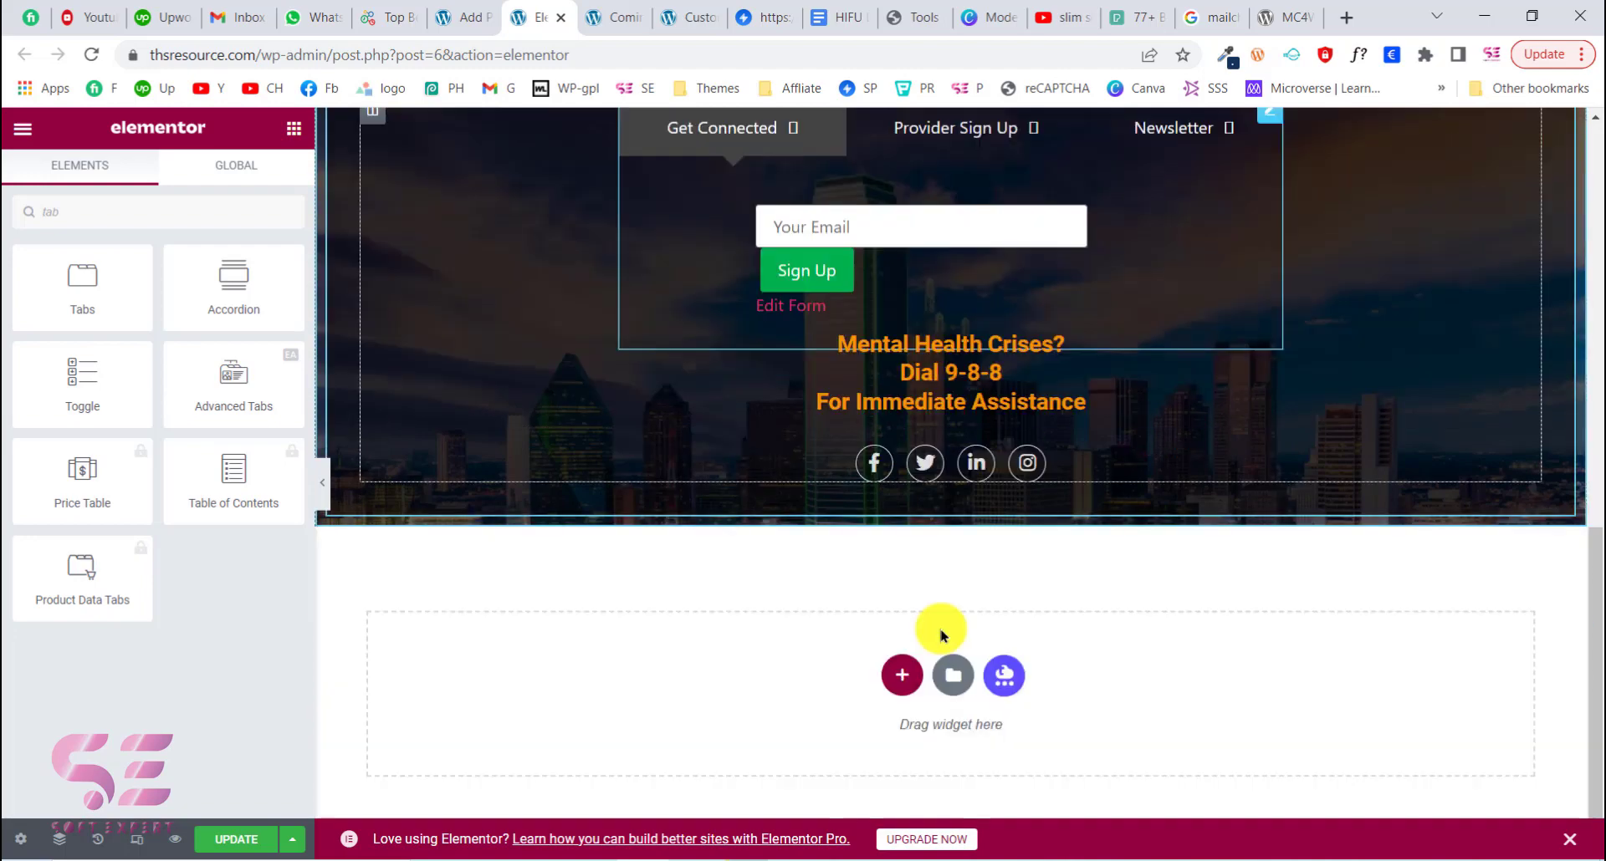
pyautogui.rightClick(728, 664)
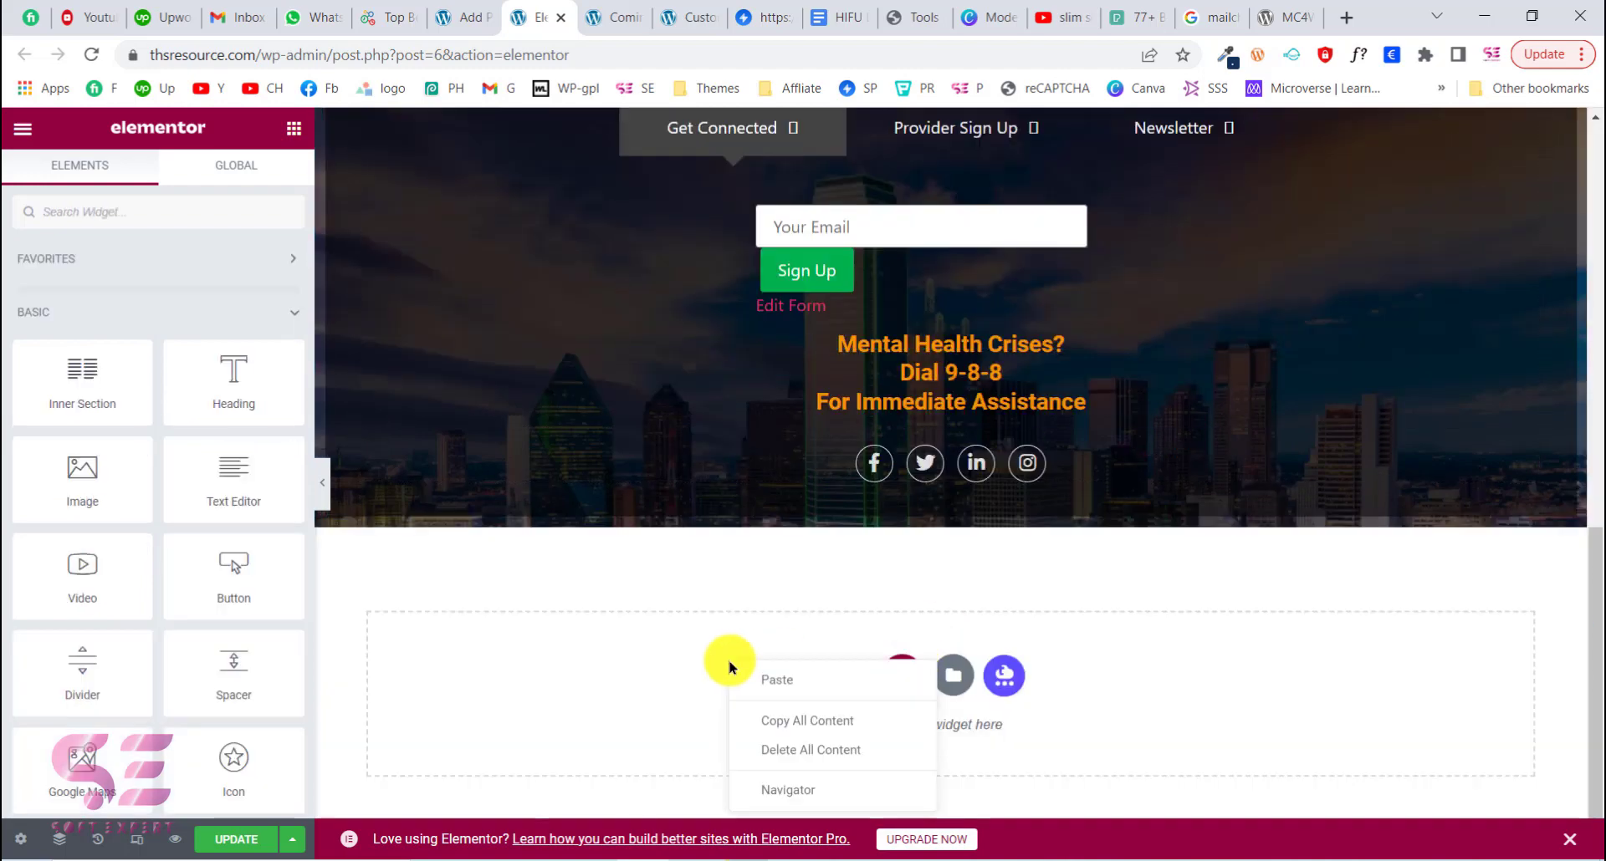
pyautogui.click(784, 697)
pyautogui.scroll(-1, 781, 689)
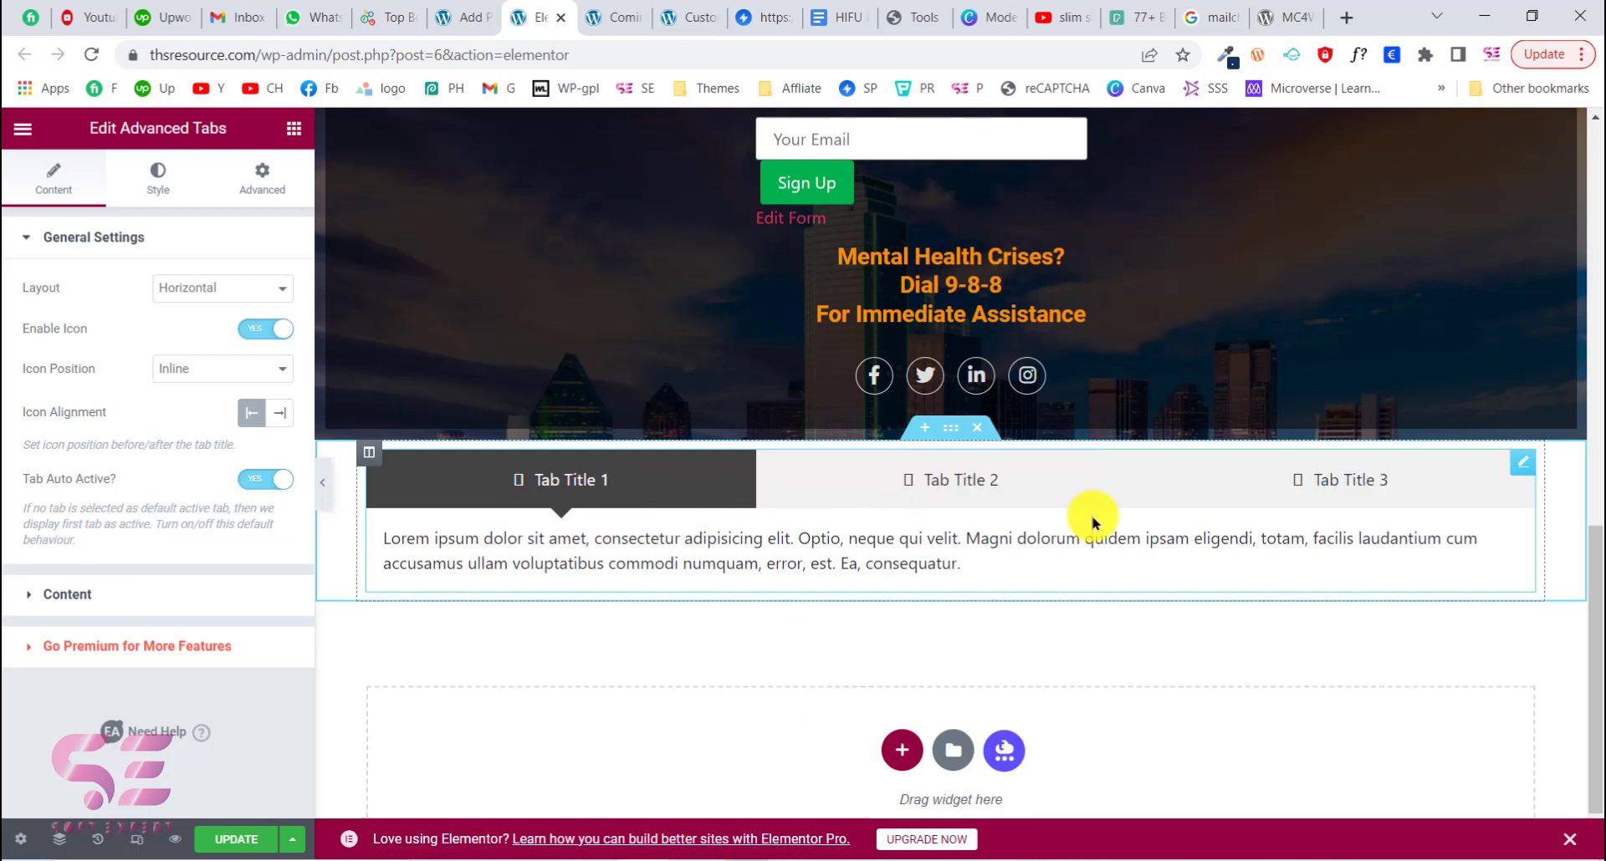
# Add a basic Tabs widget below the Advanced Tabs and preview its Tab #2.
pyautogui.click(294, 128)
pyautogui.click(173, 210)
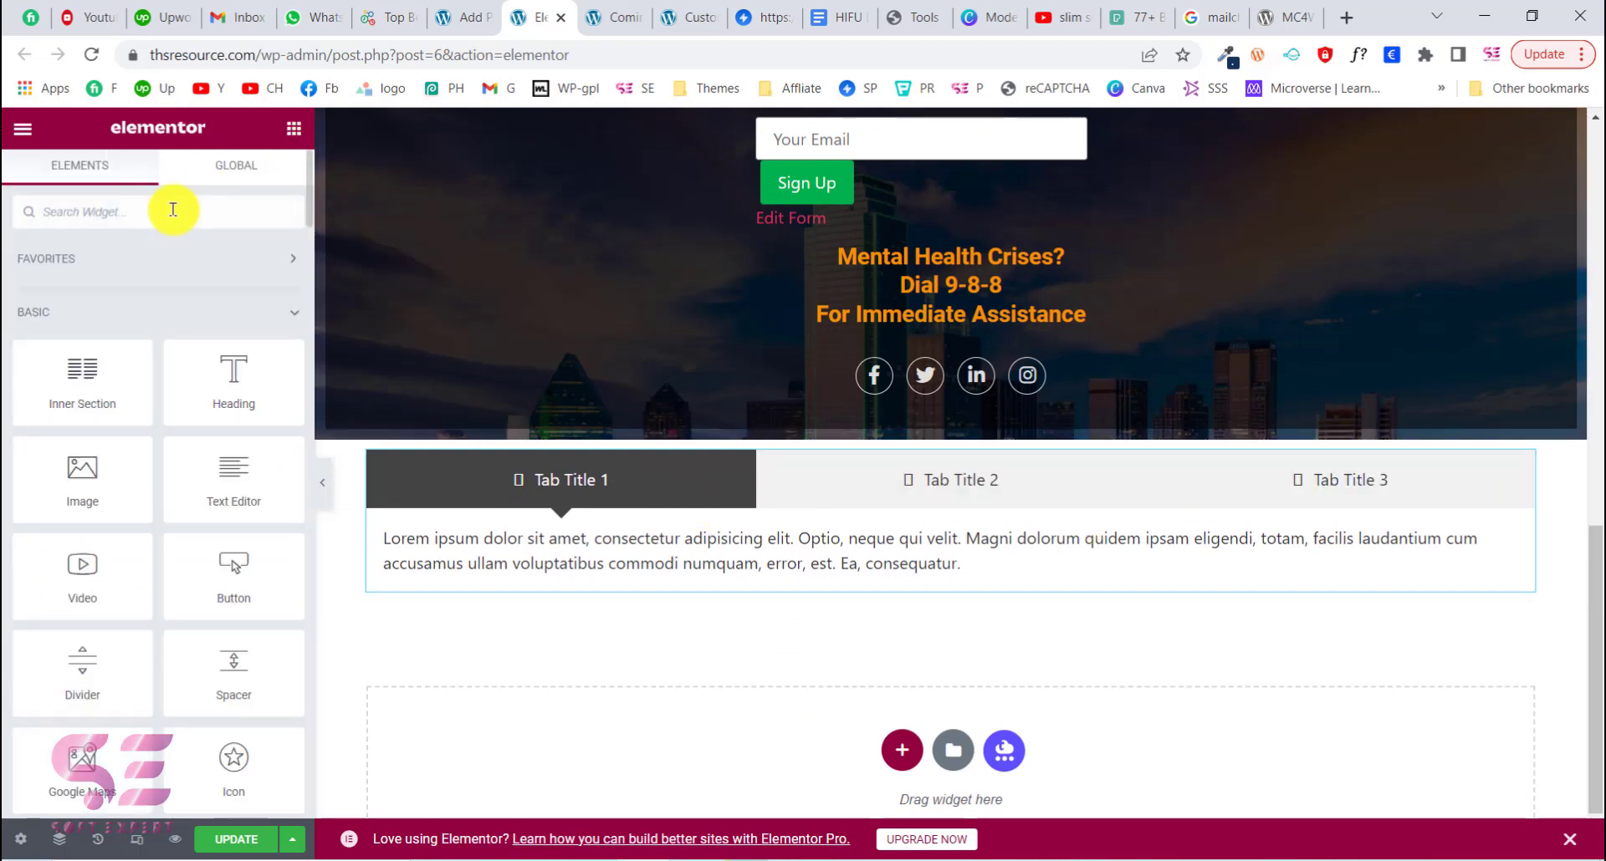
pyautogui.write('tab')
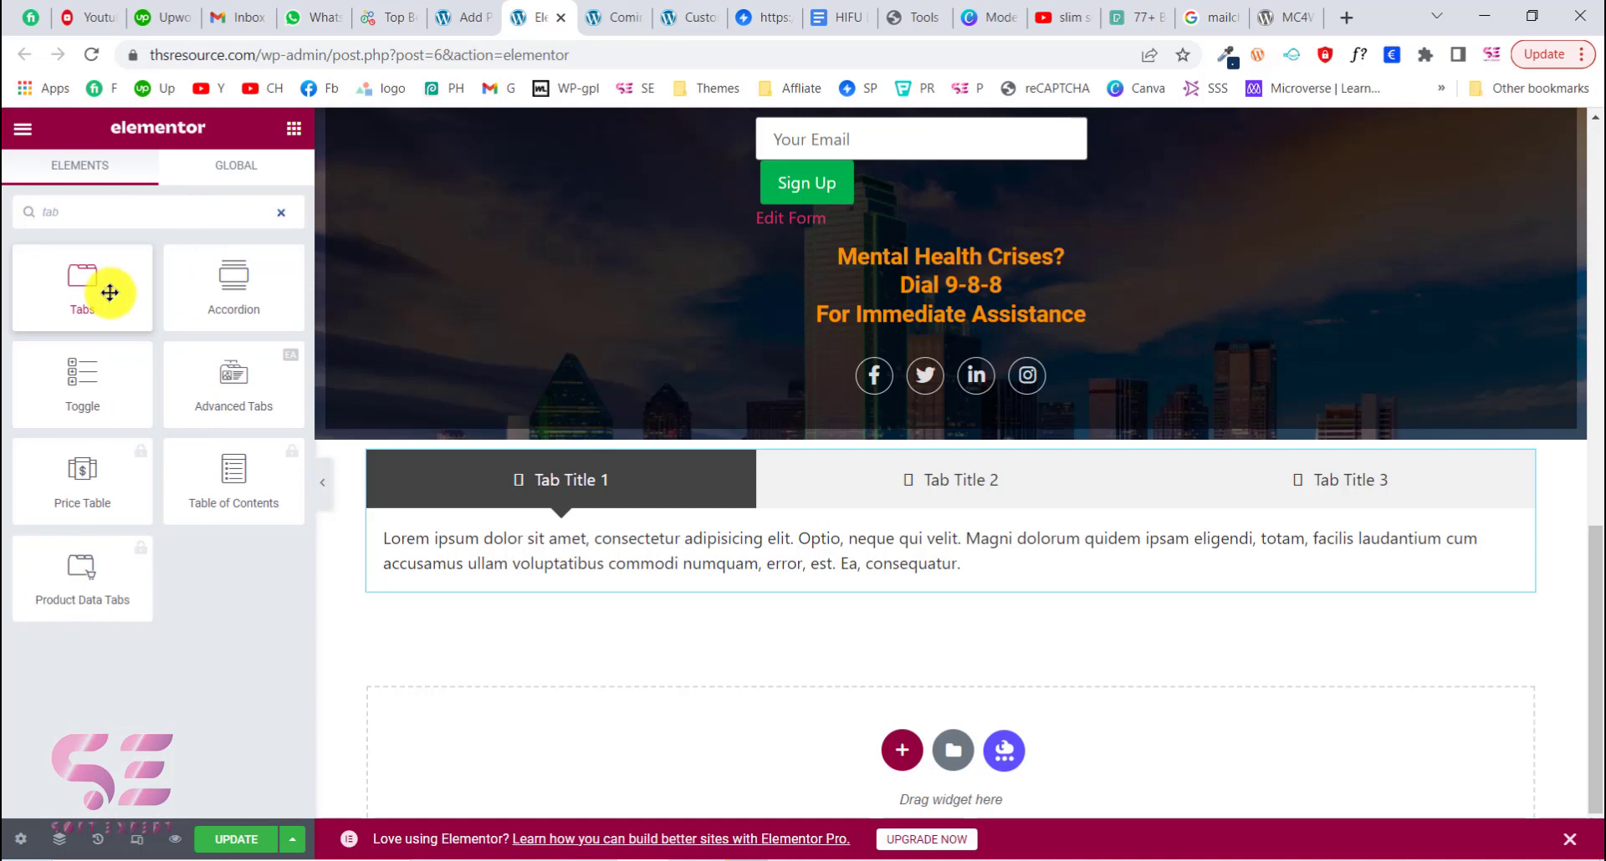
pyautogui.moveTo(95, 295); pyautogui.dragTo(506, 589)
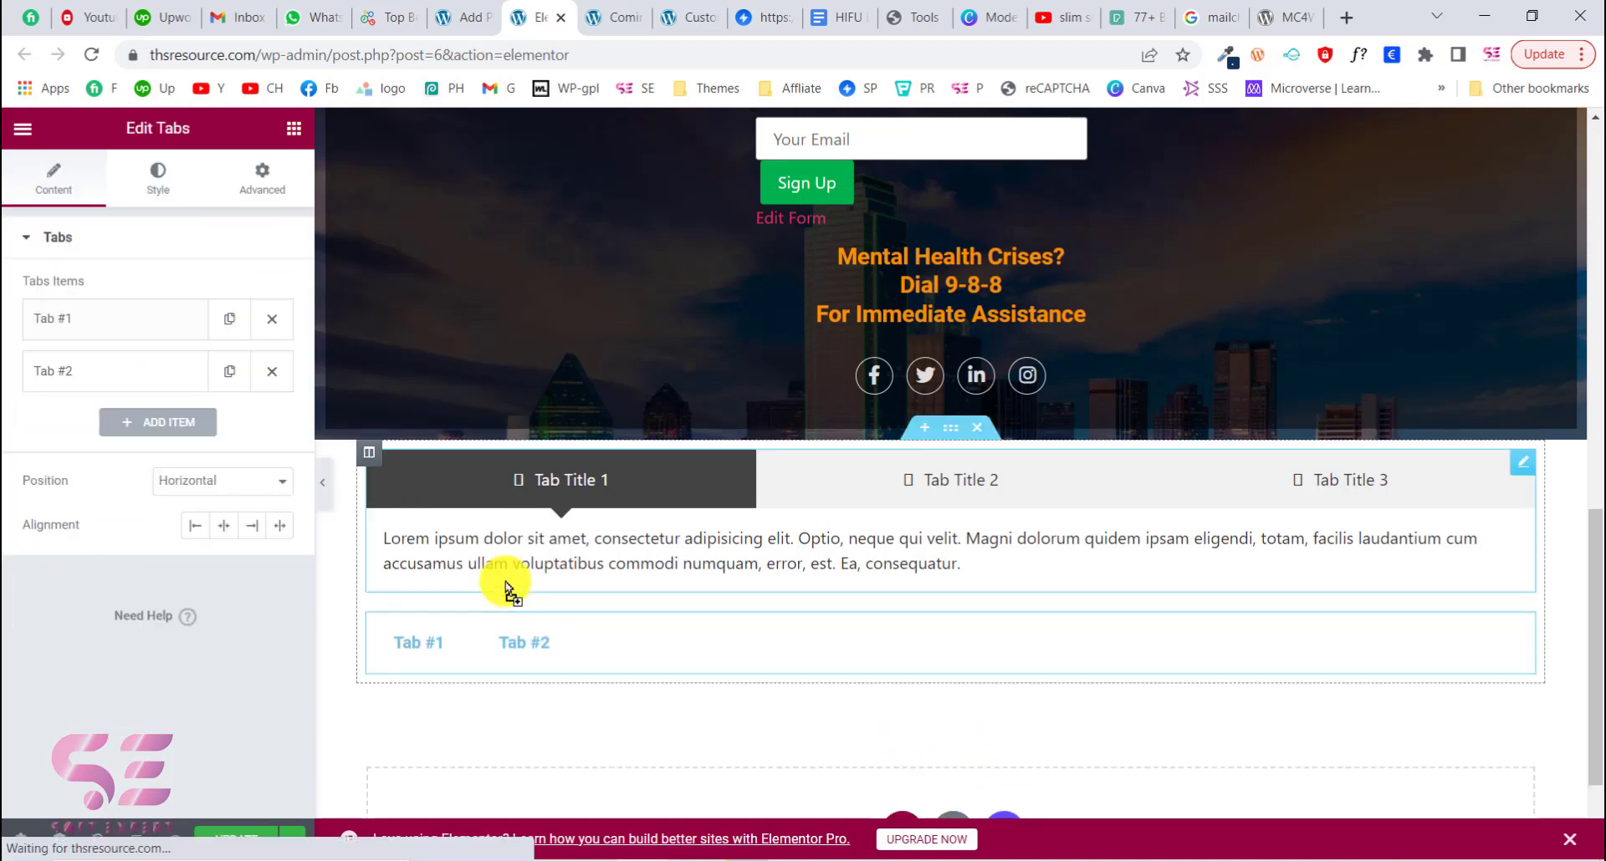
pyautogui.click(529, 641)
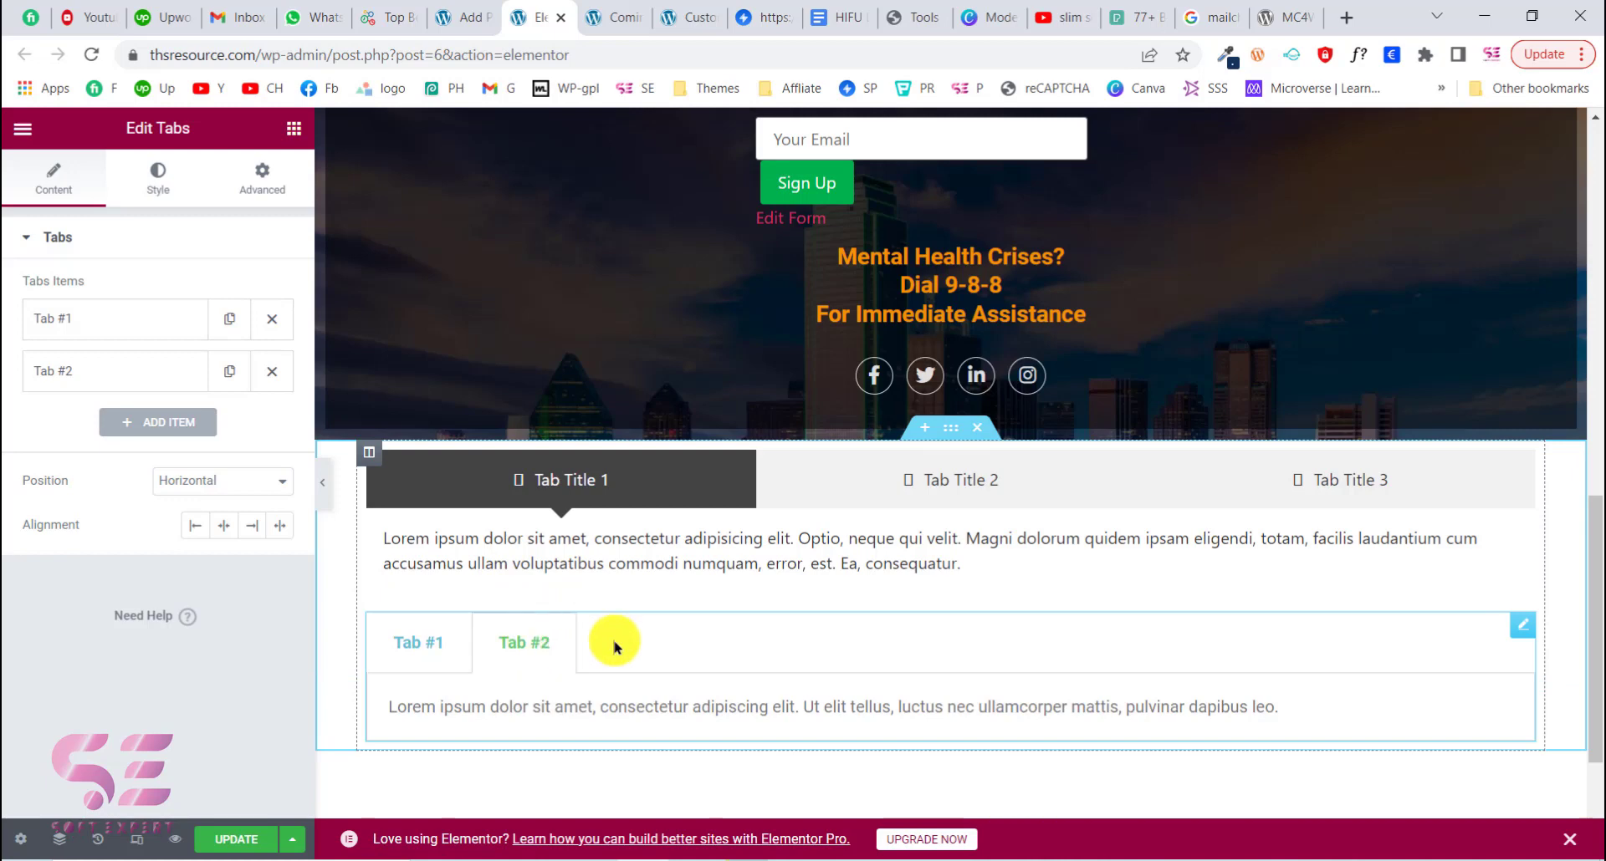
# Expand the Tab #1 item and select its placeholder paragraph text.
pyautogui.click(117, 321)
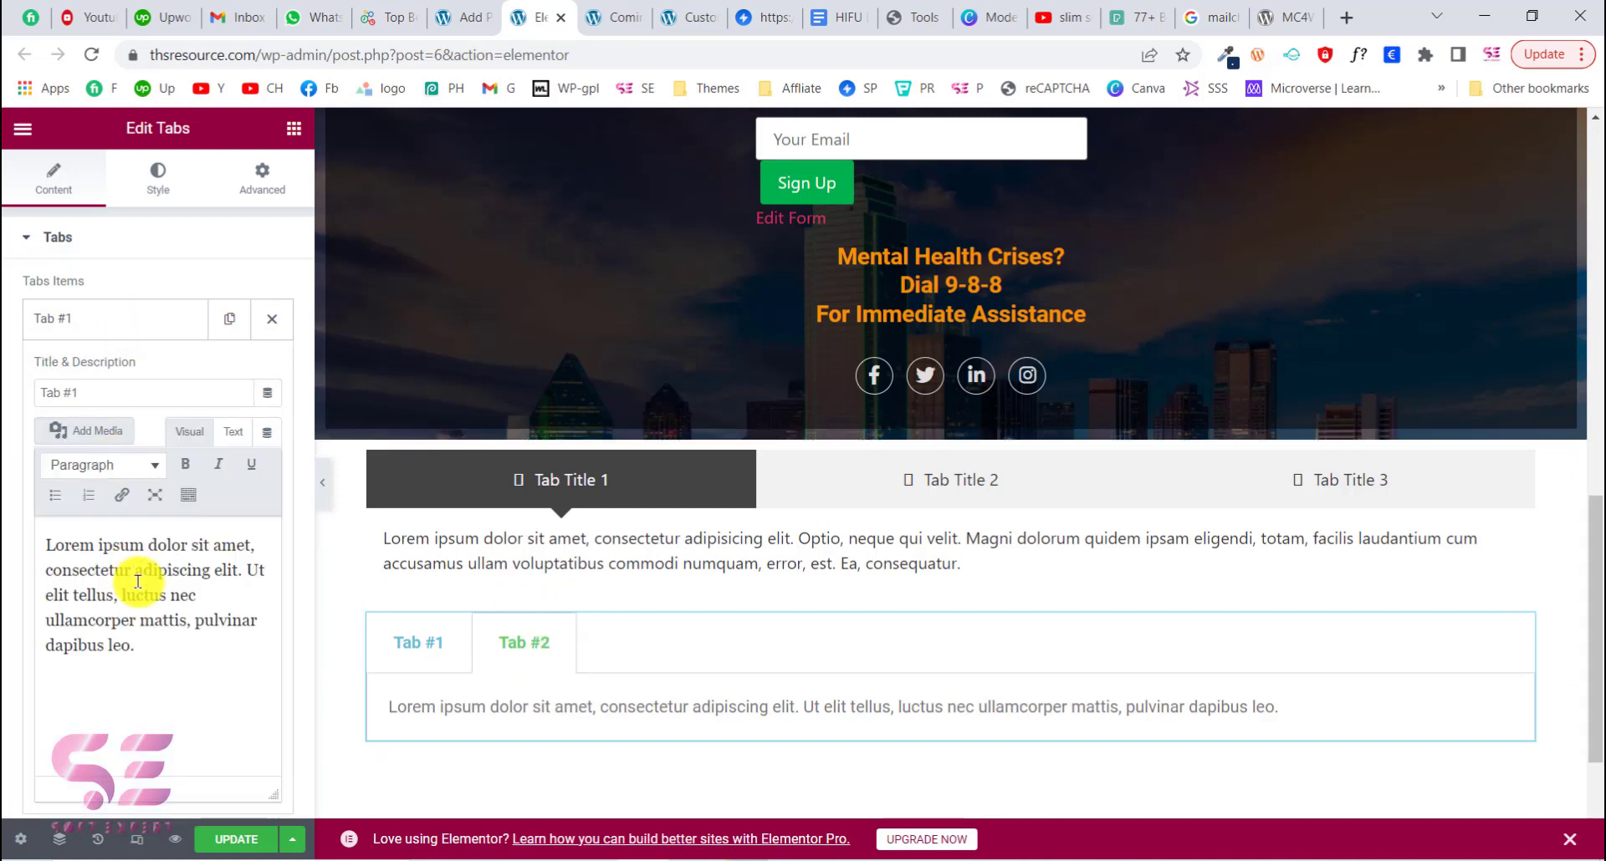
pyautogui.moveTo(50, 552); pyautogui.dragTo(134, 646)
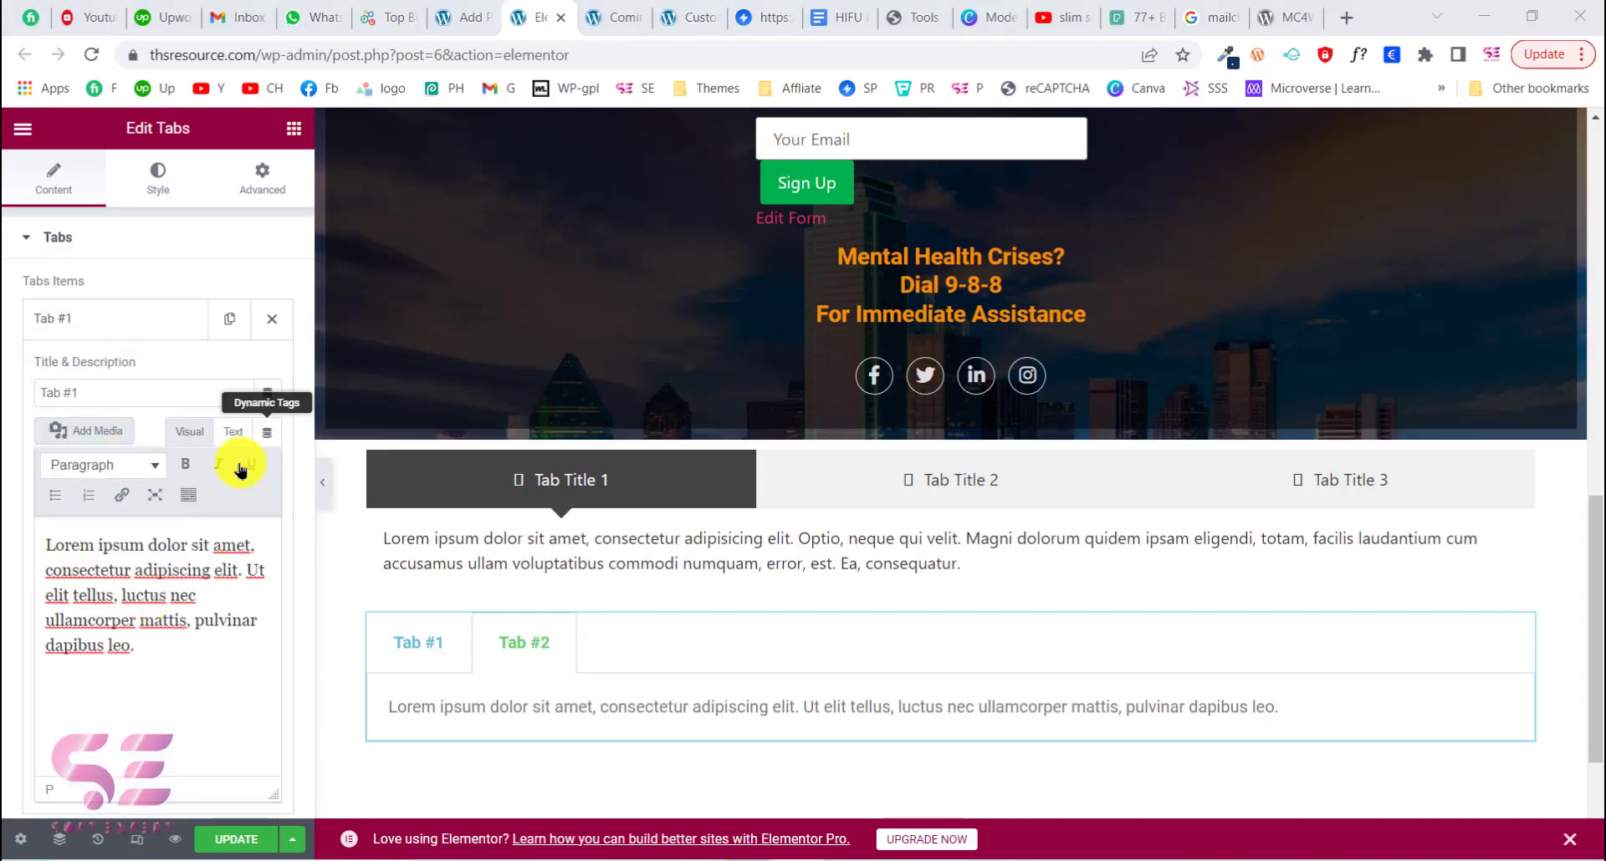
pyautogui.click(445, 20)
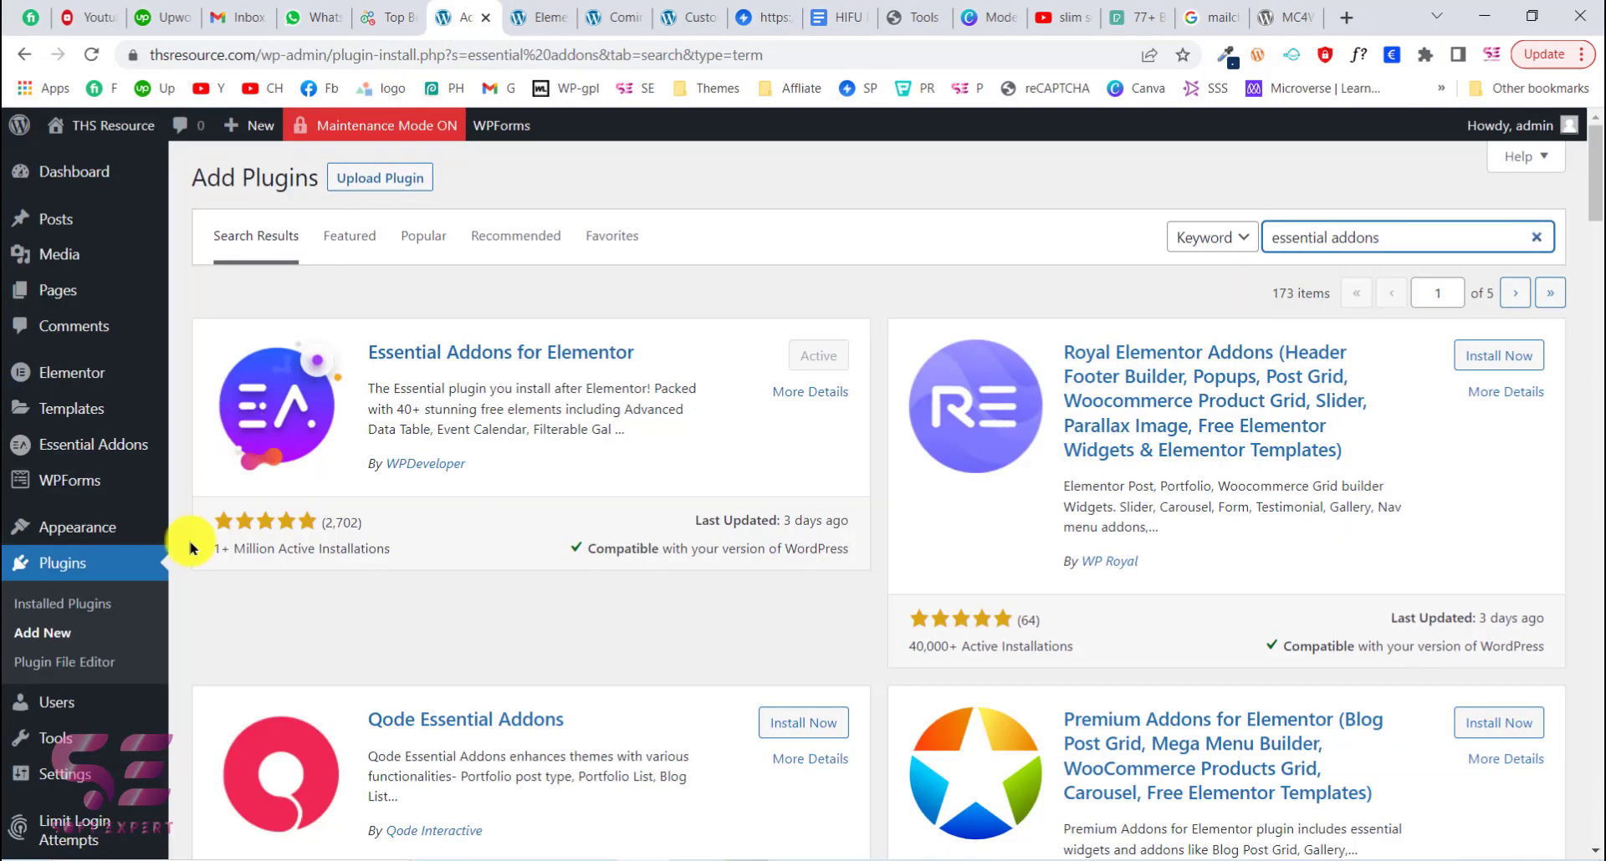
# Copy the Easy Forms for Mailchimp name from Installed Plugins and search Add New for it.
pyautogui.click(63, 617)
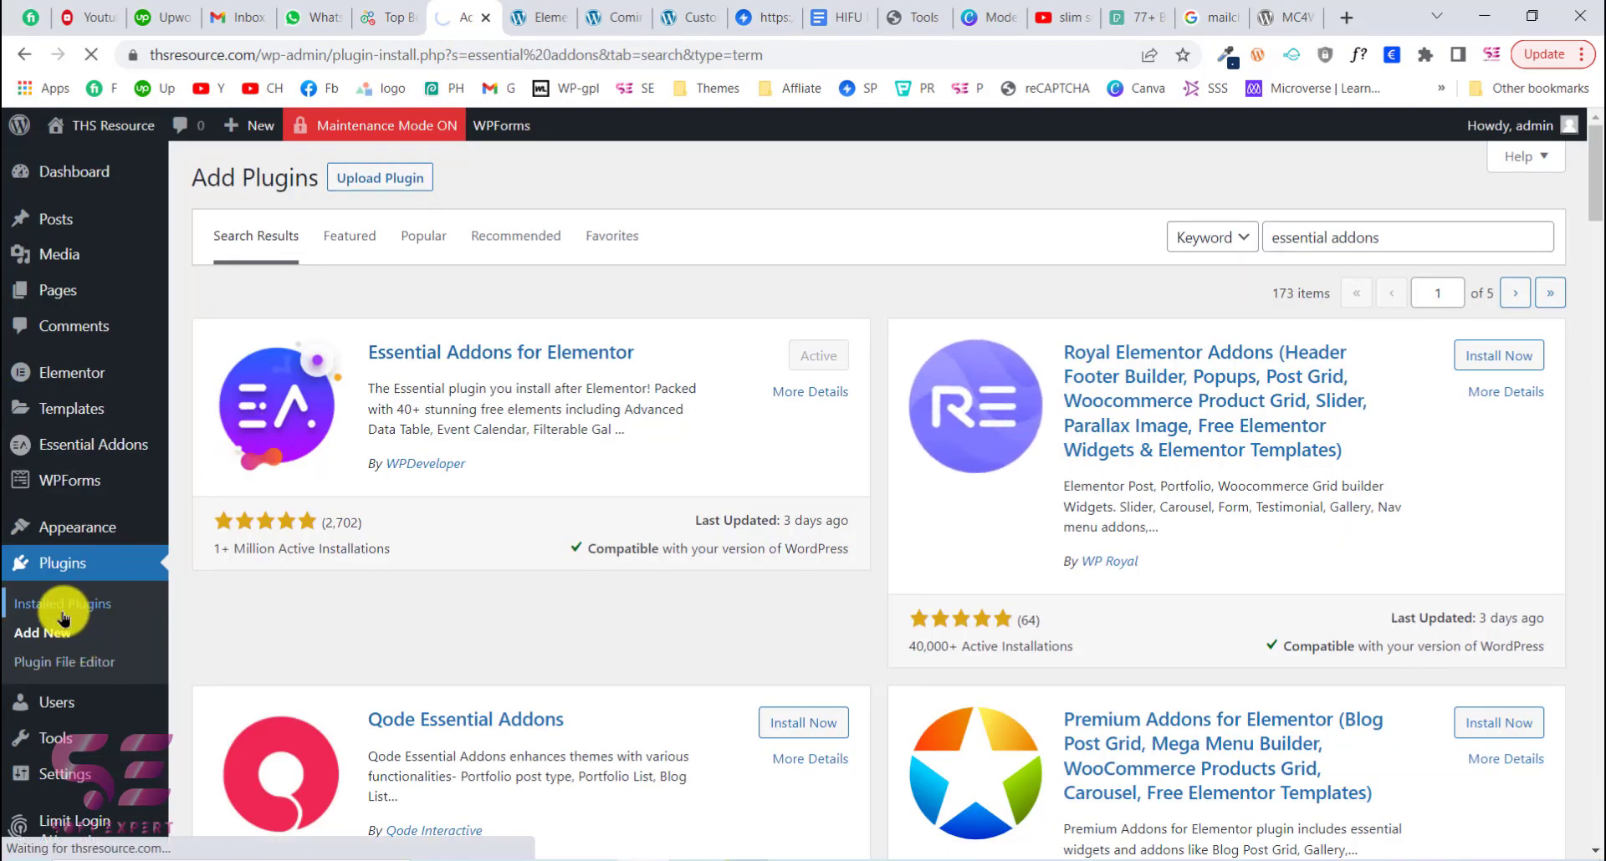
pyautogui.scroll(-5, 309, 538)
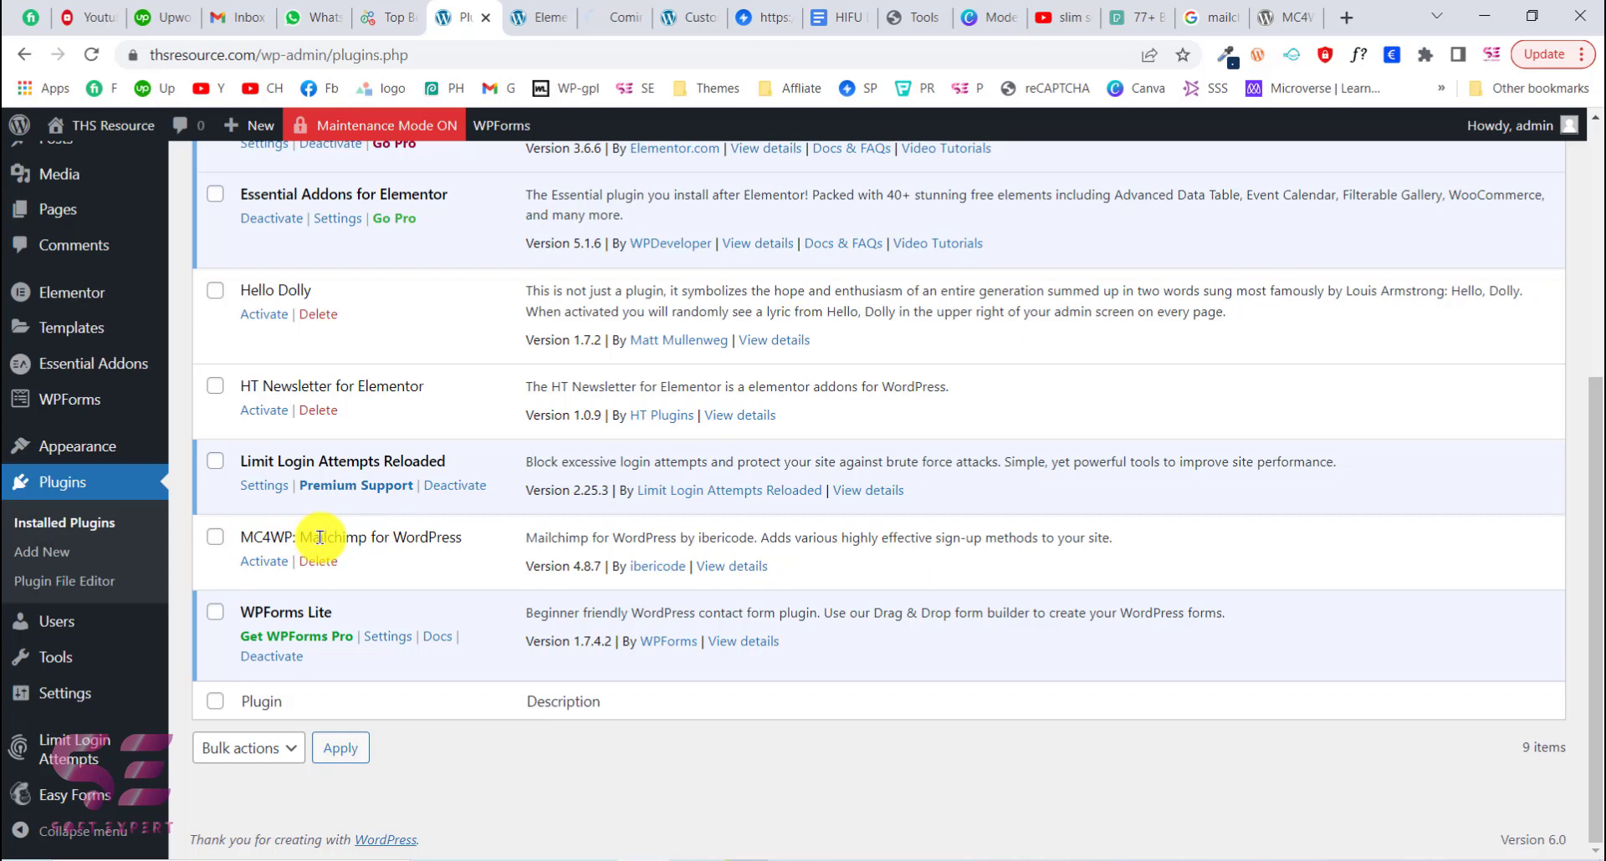
pyautogui.scroll(5, 320, 537)
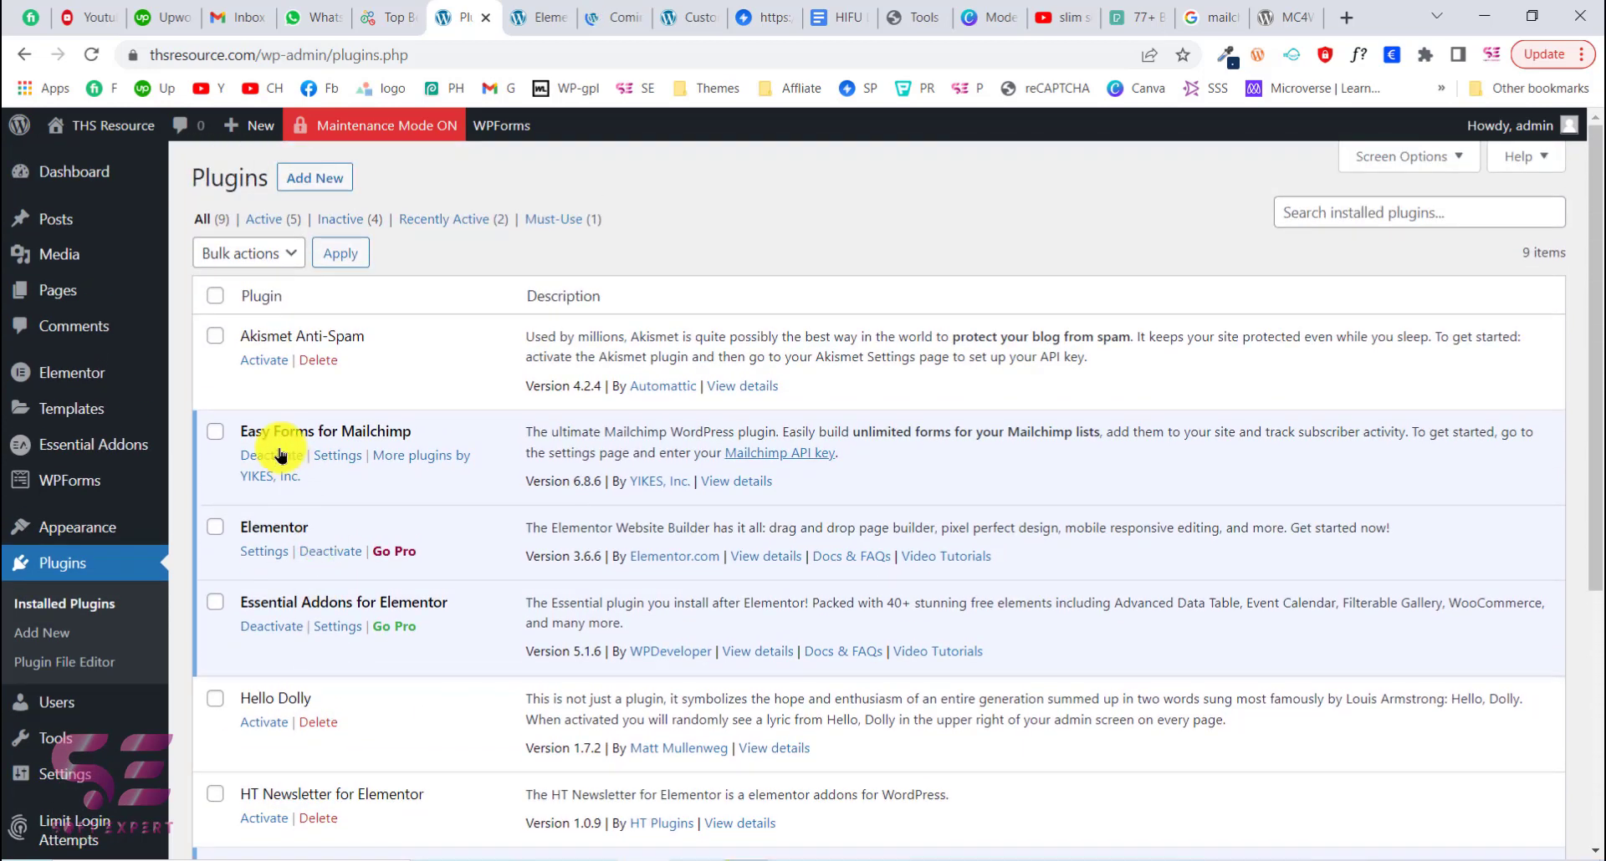
pyautogui.moveTo(414, 435); pyautogui.dragTo(245, 434)
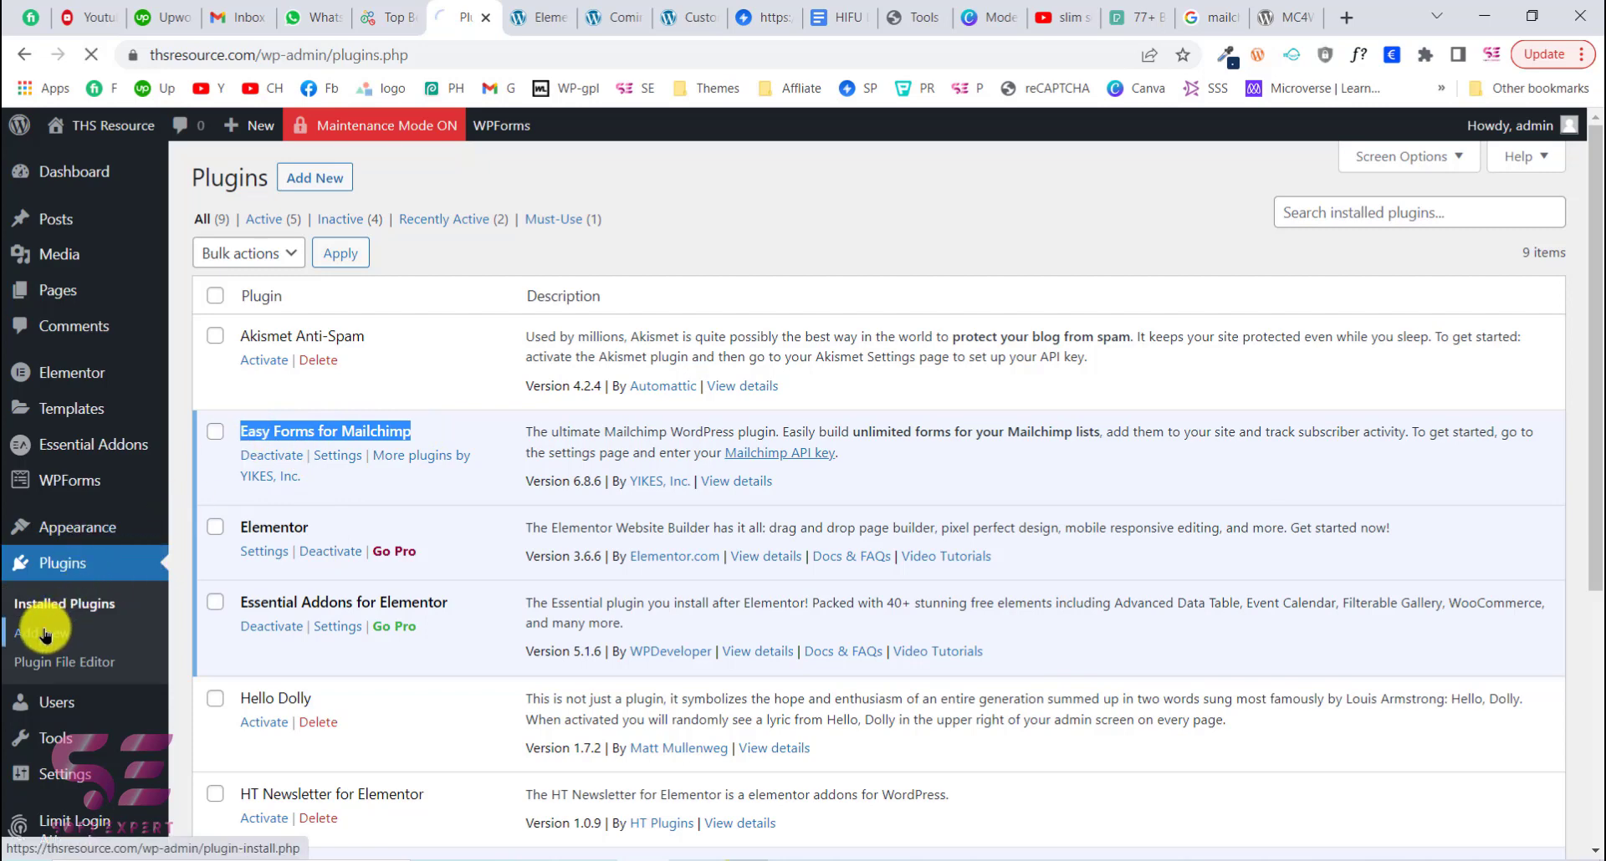
pyautogui.click(1309, 239)
pyautogui.write('Easy Forms for Mailchimp')
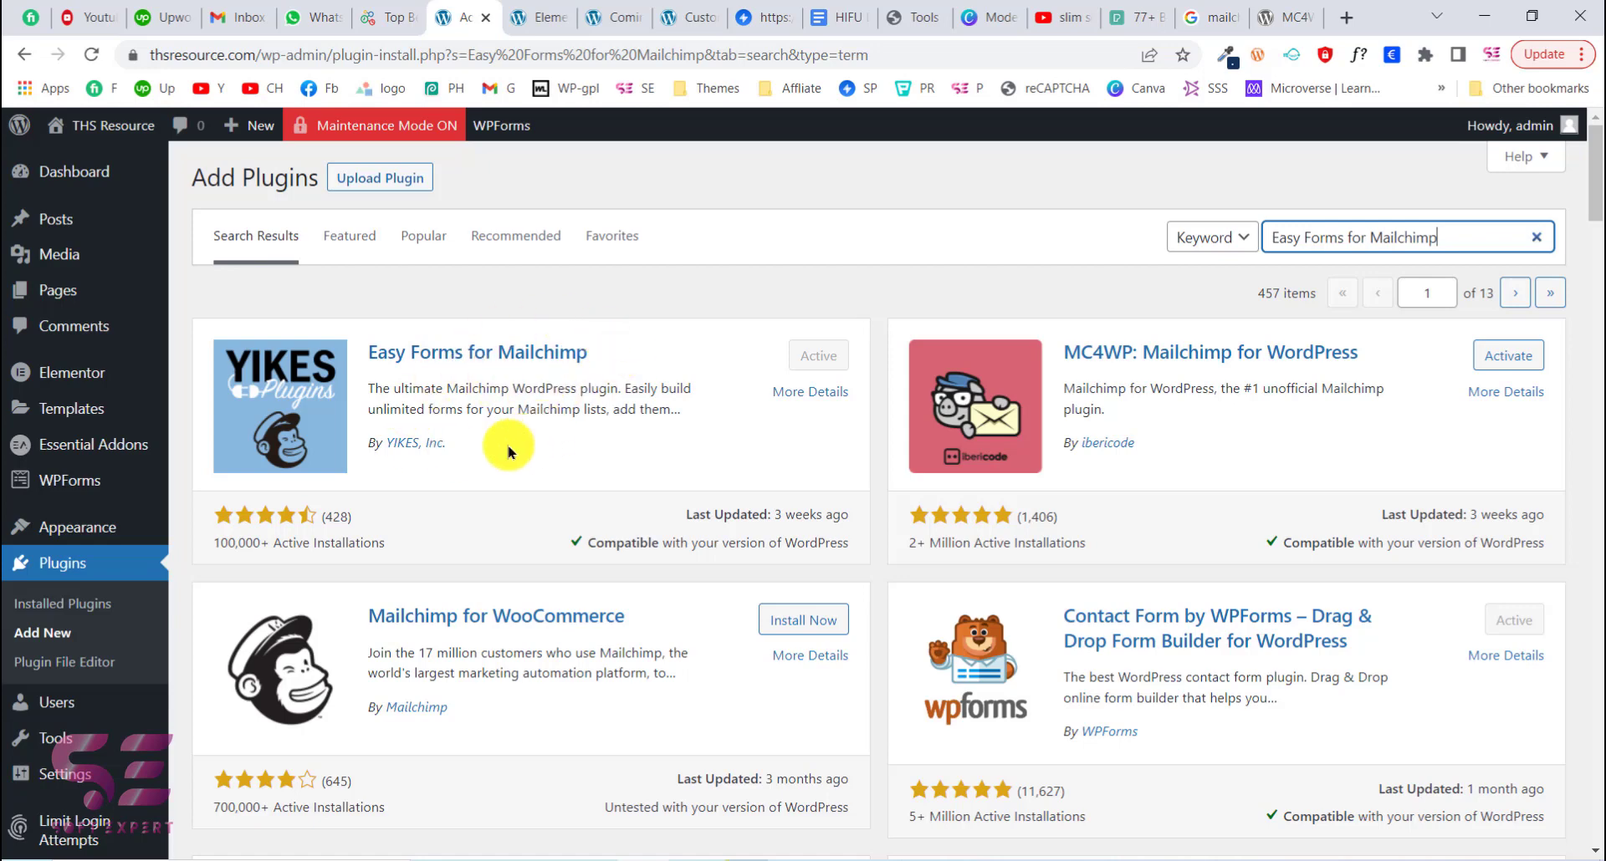
# Review the Easy Forms for Mailchimp result and go to its Opt-in Forms page.
pyautogui.scroll(-3, 75, 673)
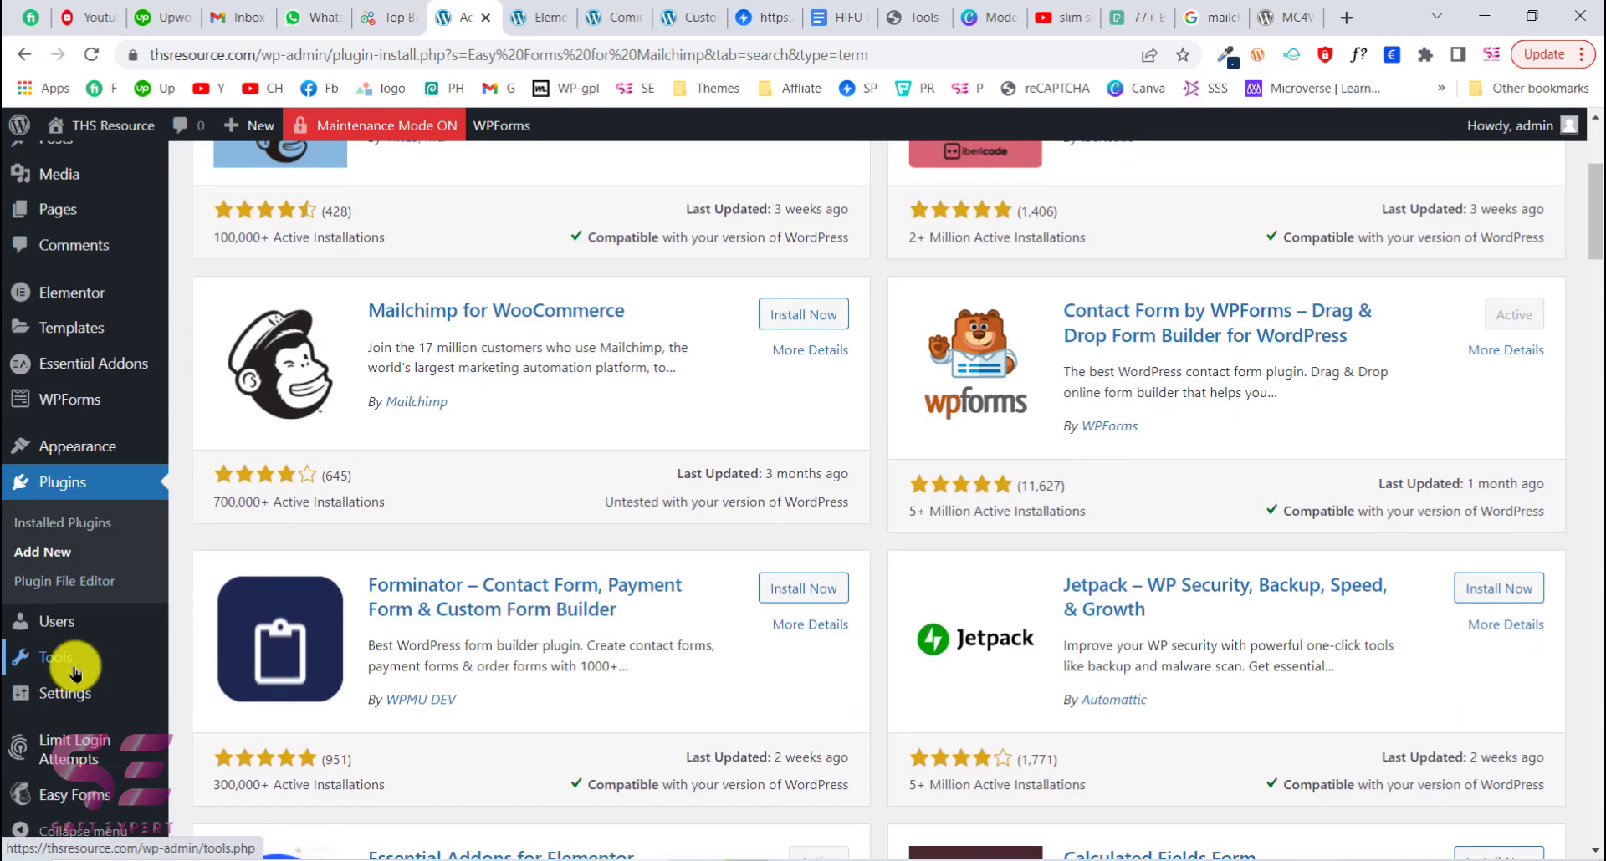
pyautogui.moveTo(62, 801)
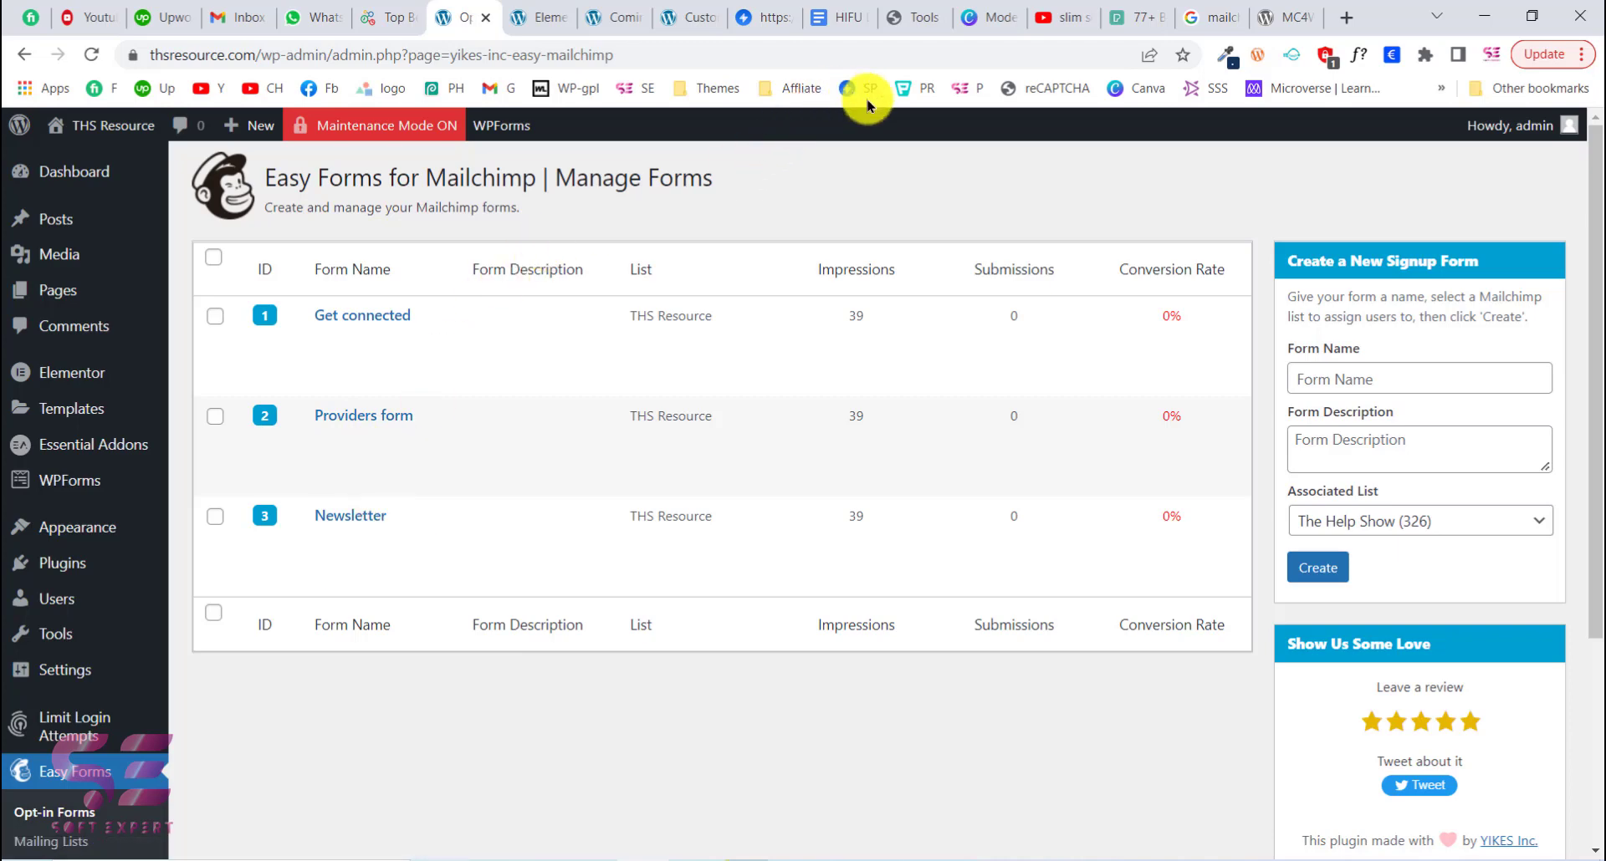
# Name a new signup form 'Testing Form' and check the Associated List options, keeping The Help Show.
pyautogui.click(1343, 374)
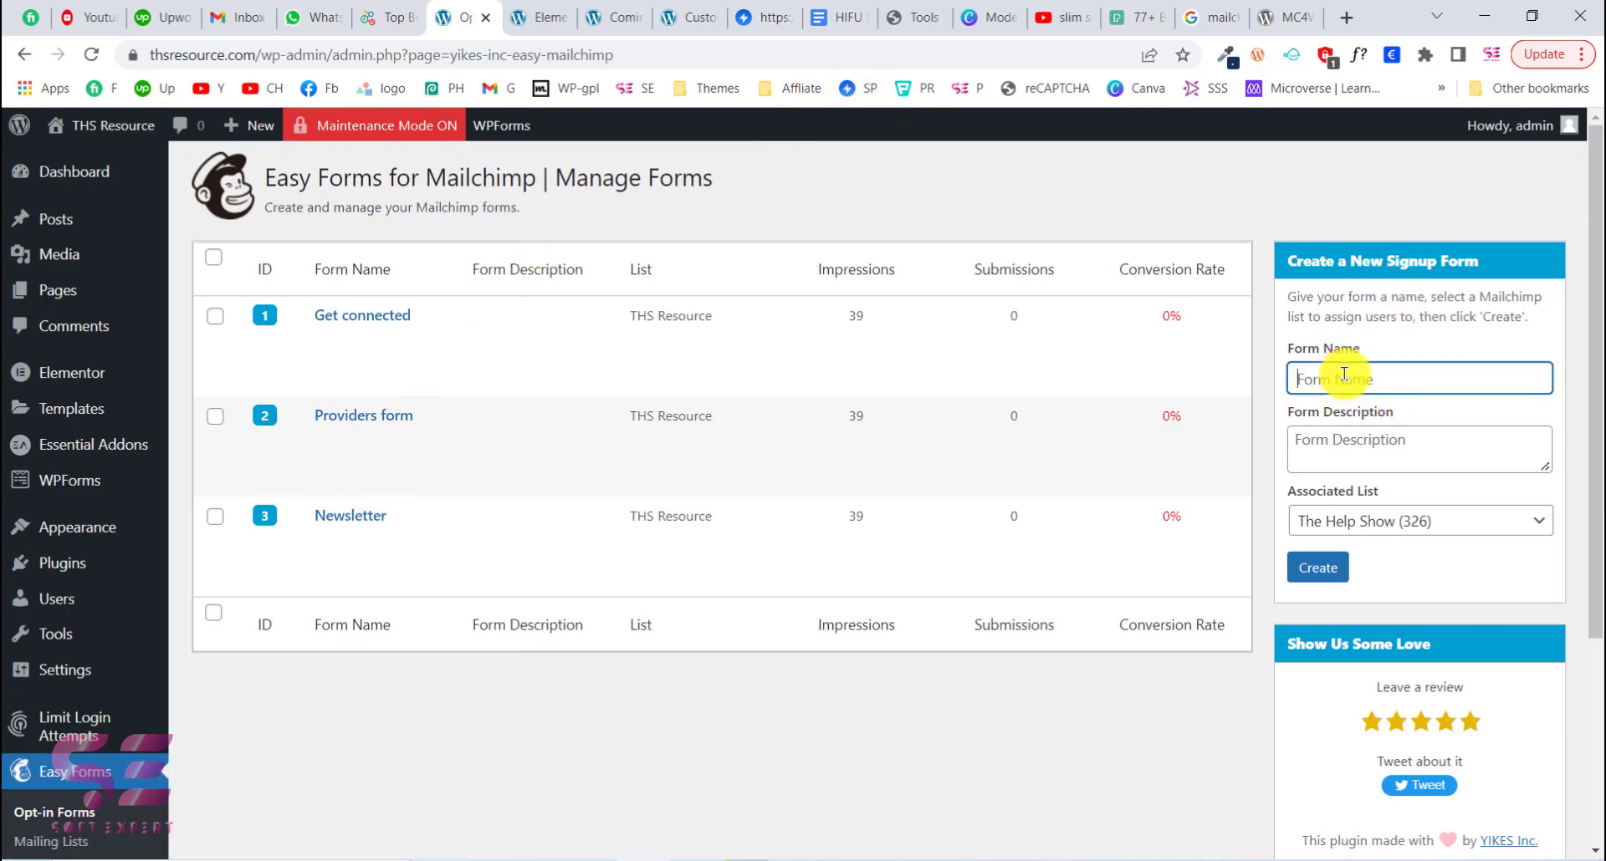
pyautogui.write('Testing Form')
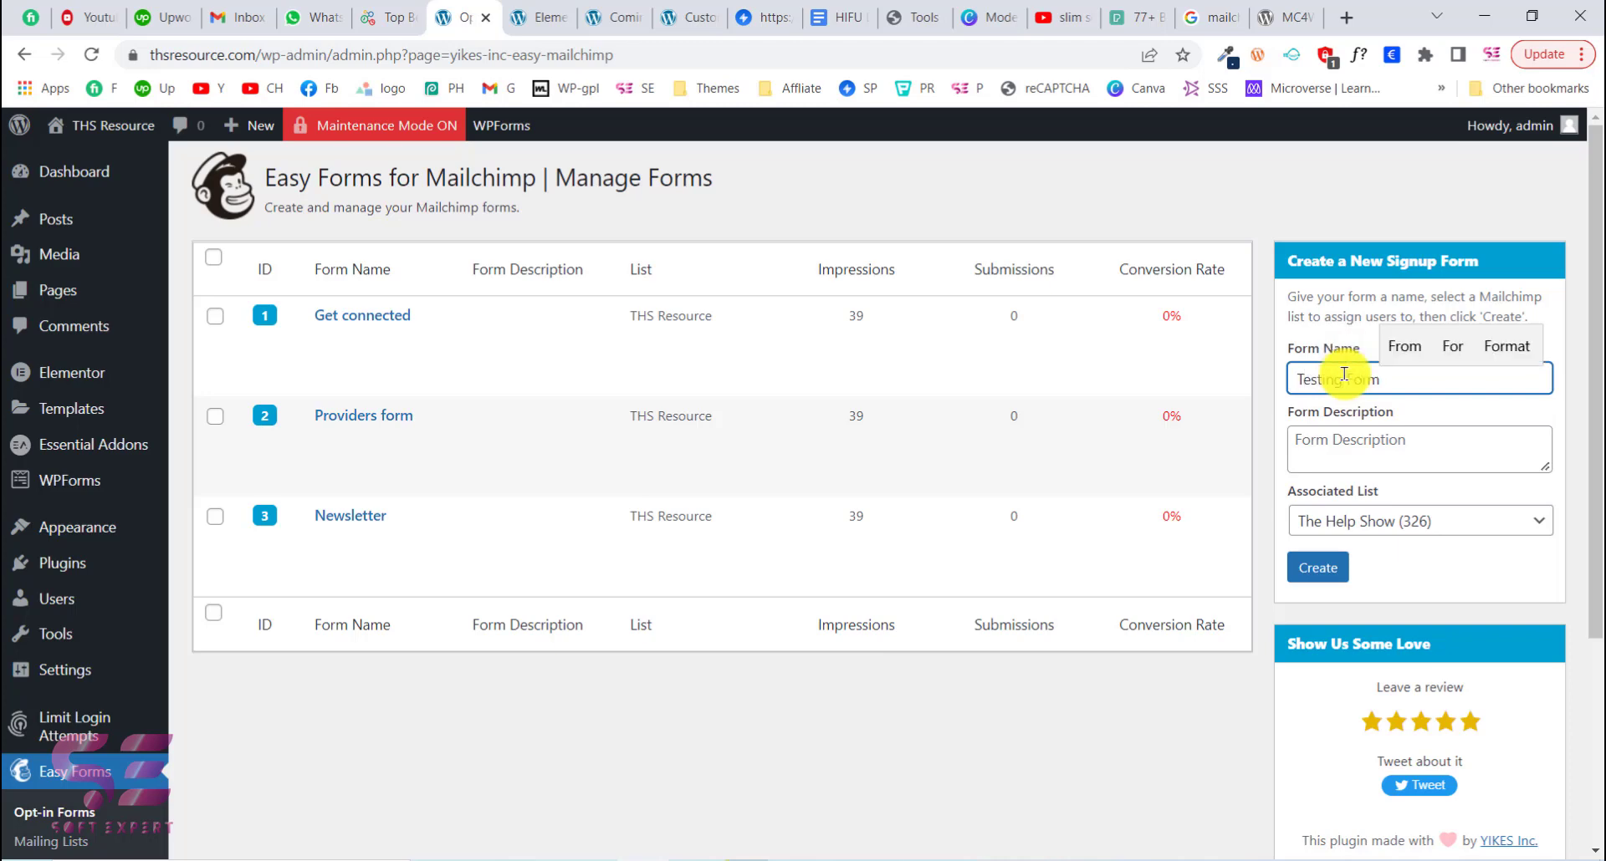
pyautogui.click(1335, 448)
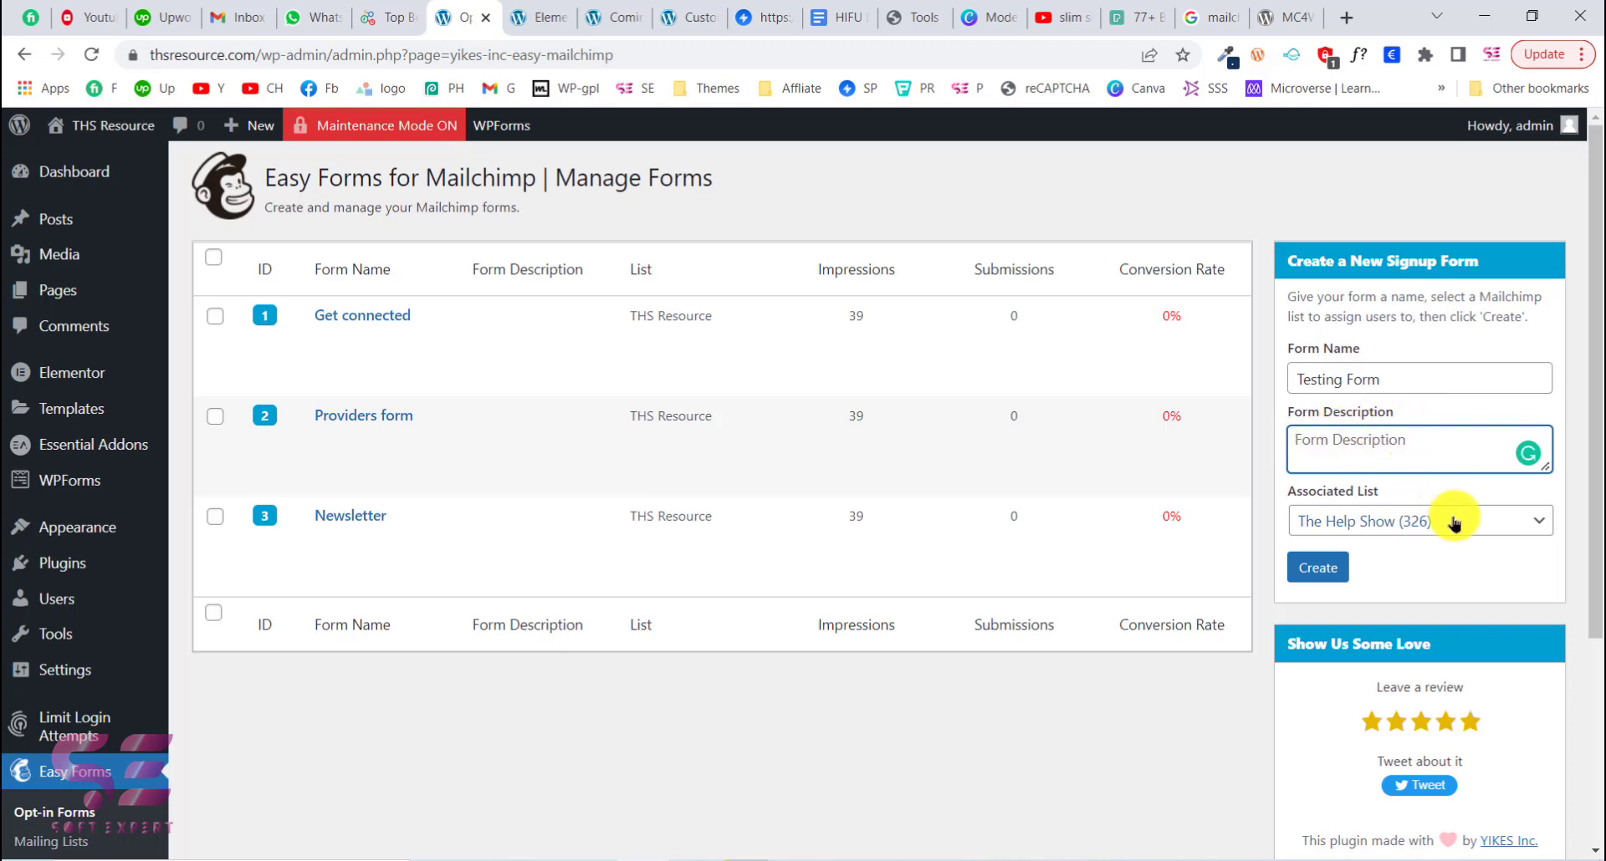
pyautogui.click(1422, 499)
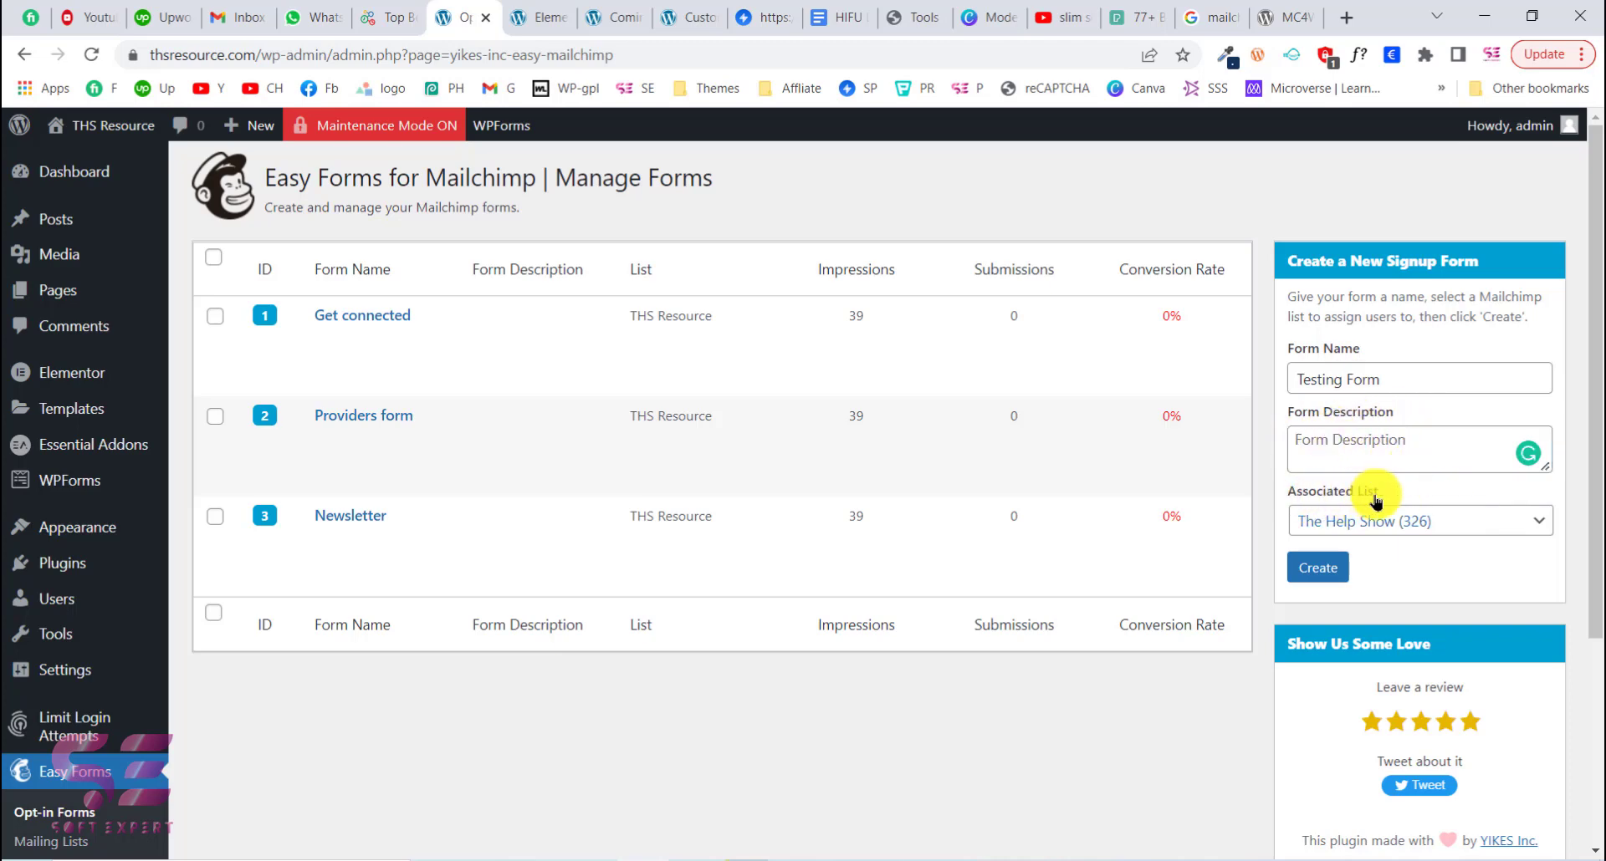
pyautogui.click(1392, 523)
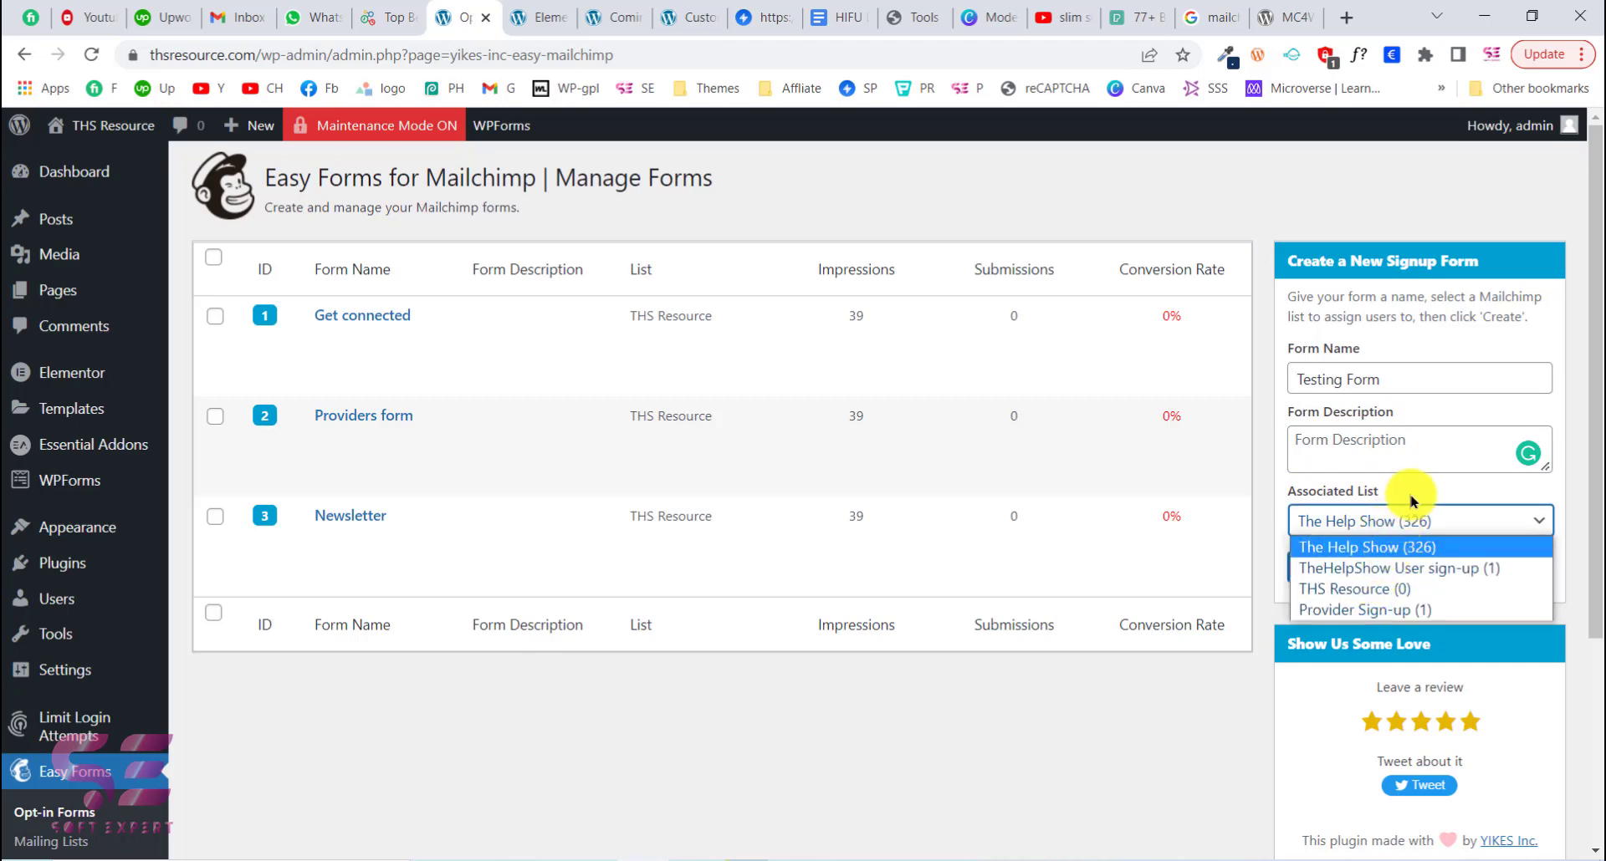
pyautogui.click(1362, 505)
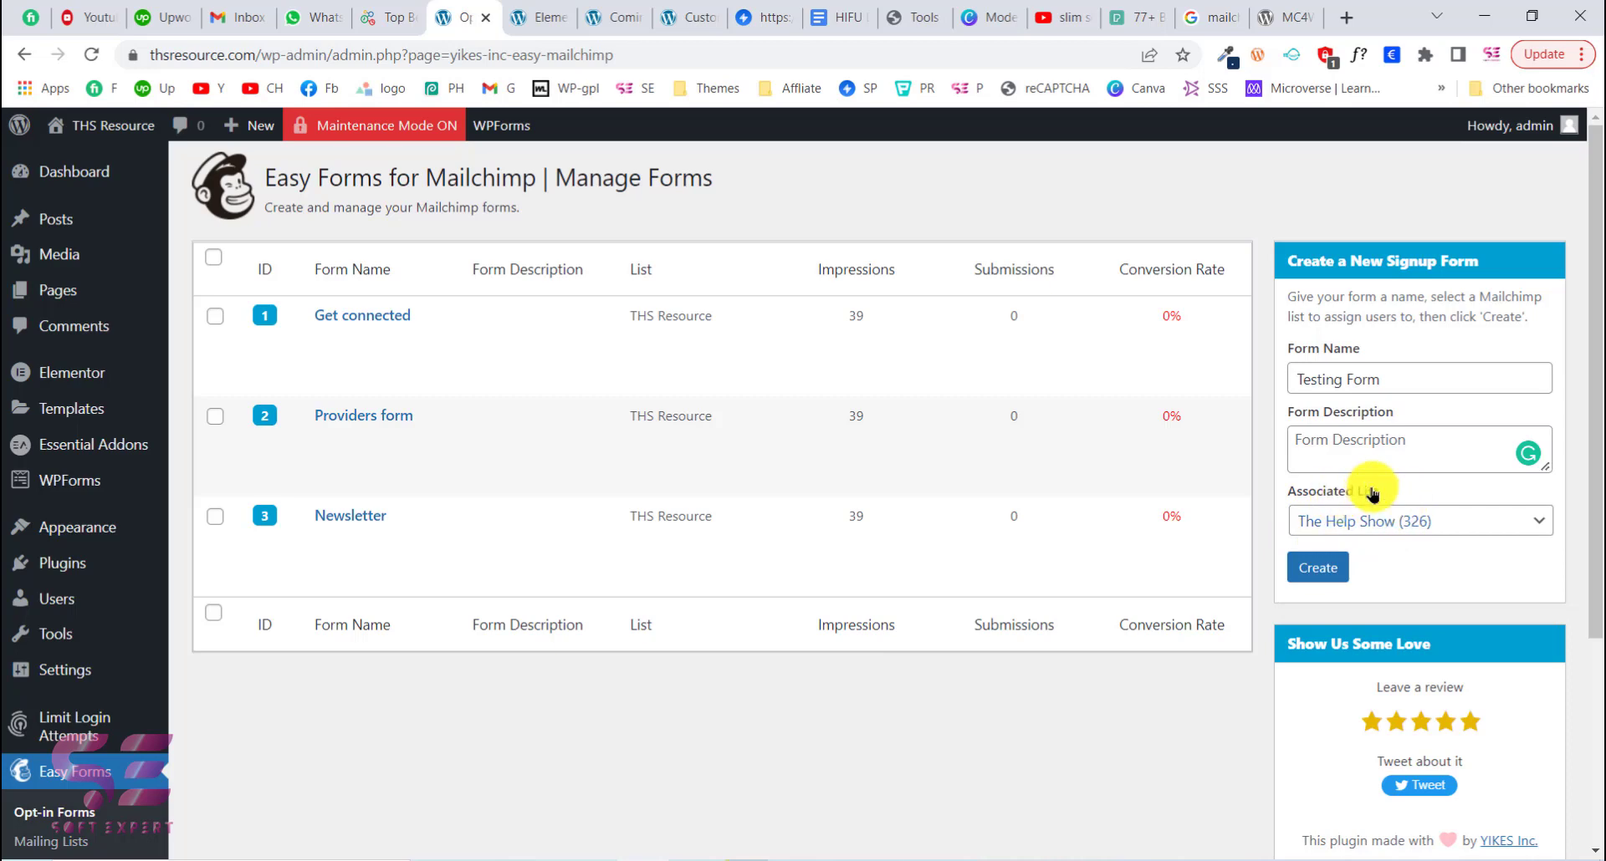
pyautogui.scroll(-2, 169, 663)
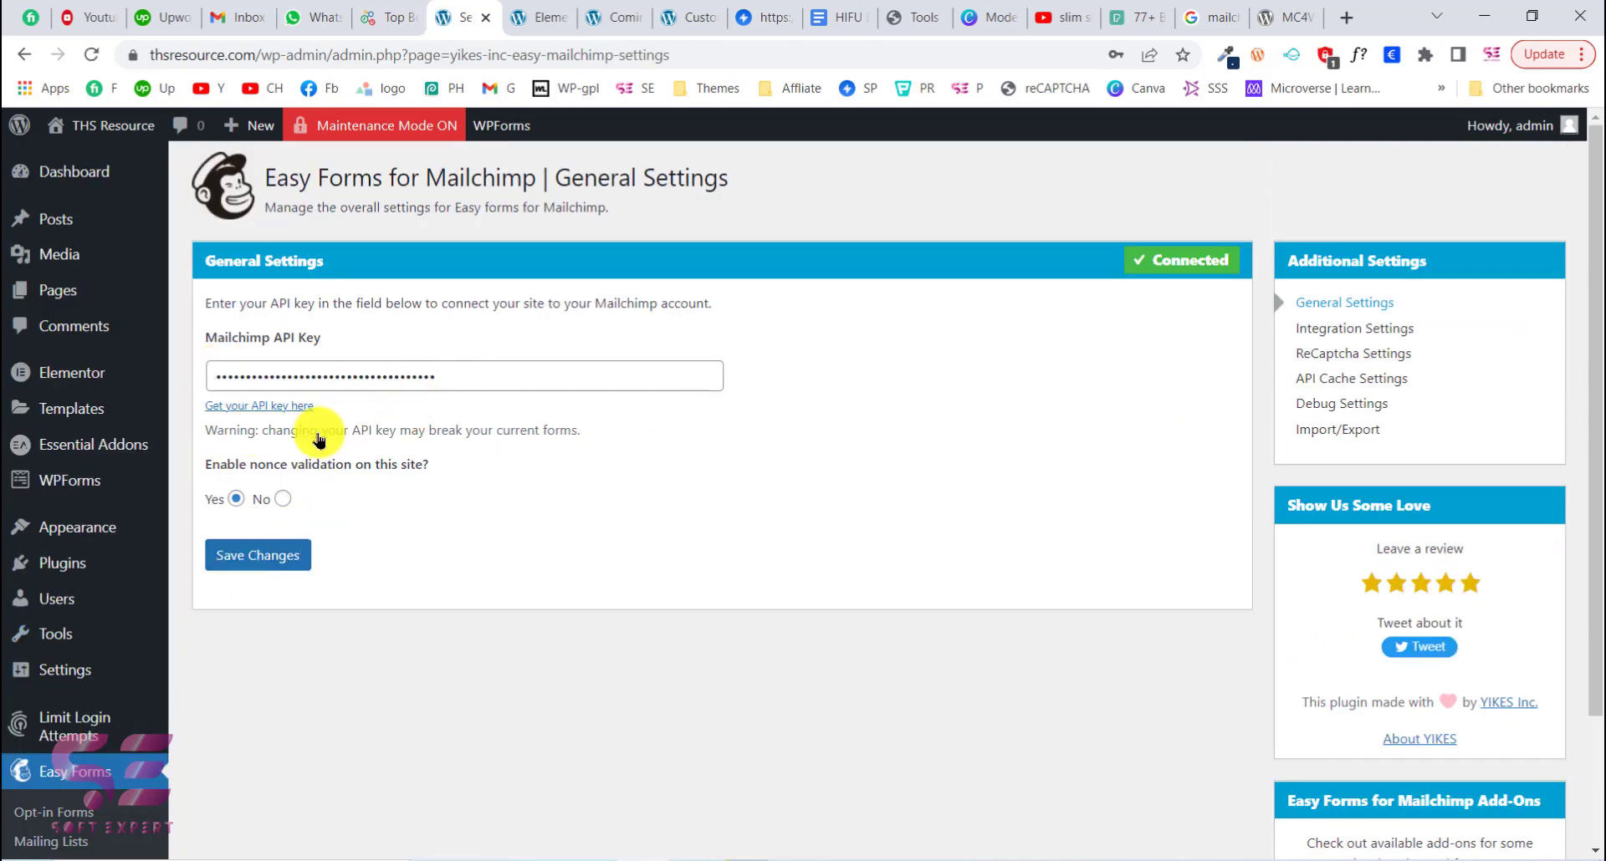
# Open the Mailchimp 'Get your API key here' login in a new tab, then return to the settings.
pyautogui.click(251, 406)
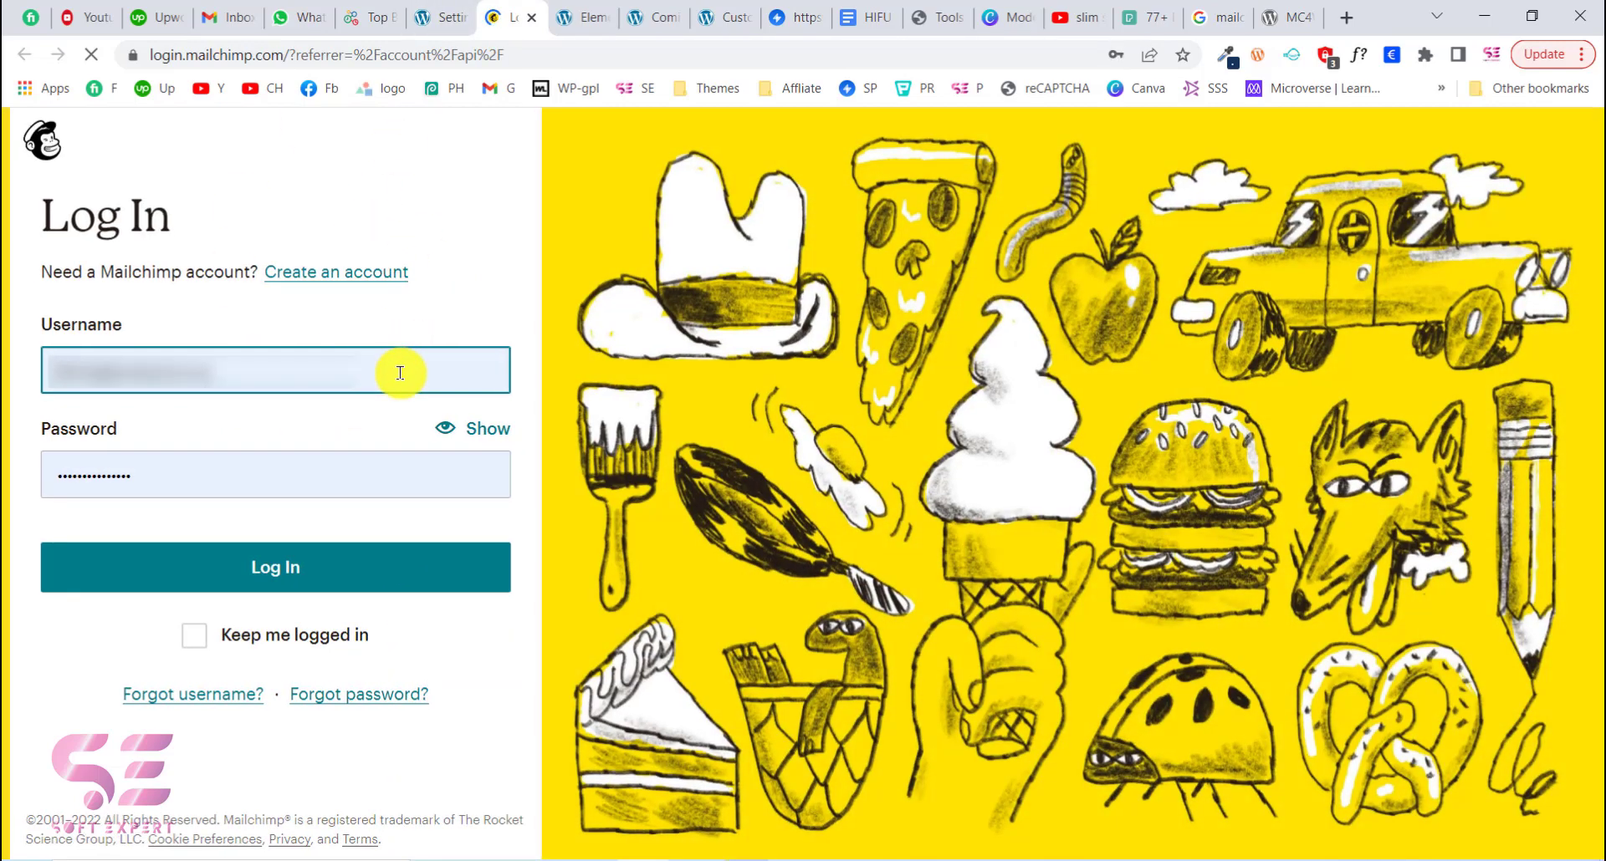
pyautogui.click(432, 26)
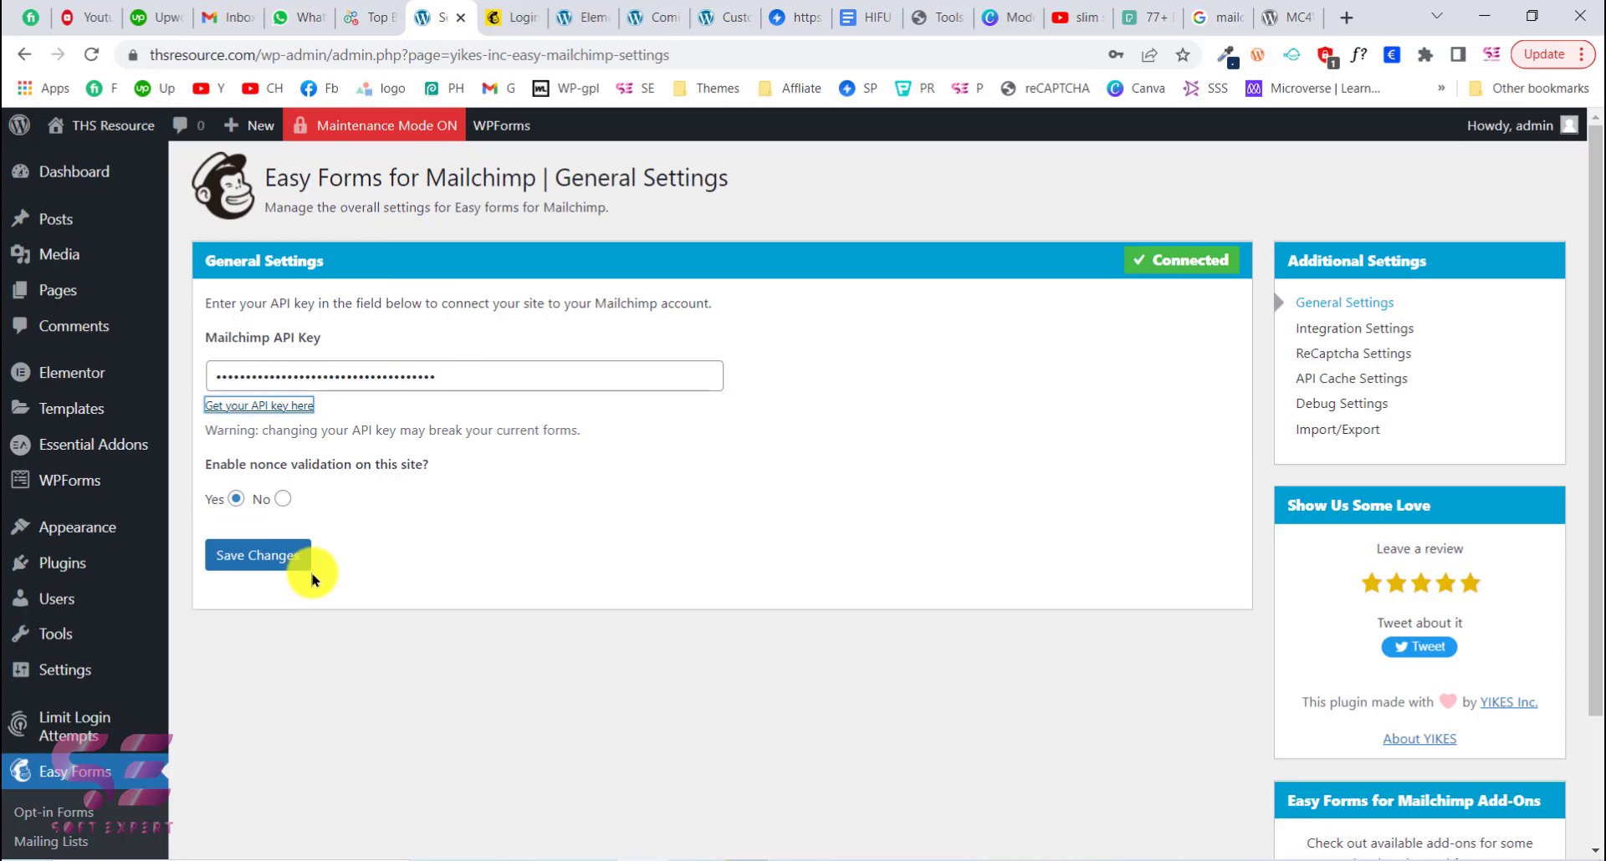
pyautogui.scroll(-2, 209, 686)
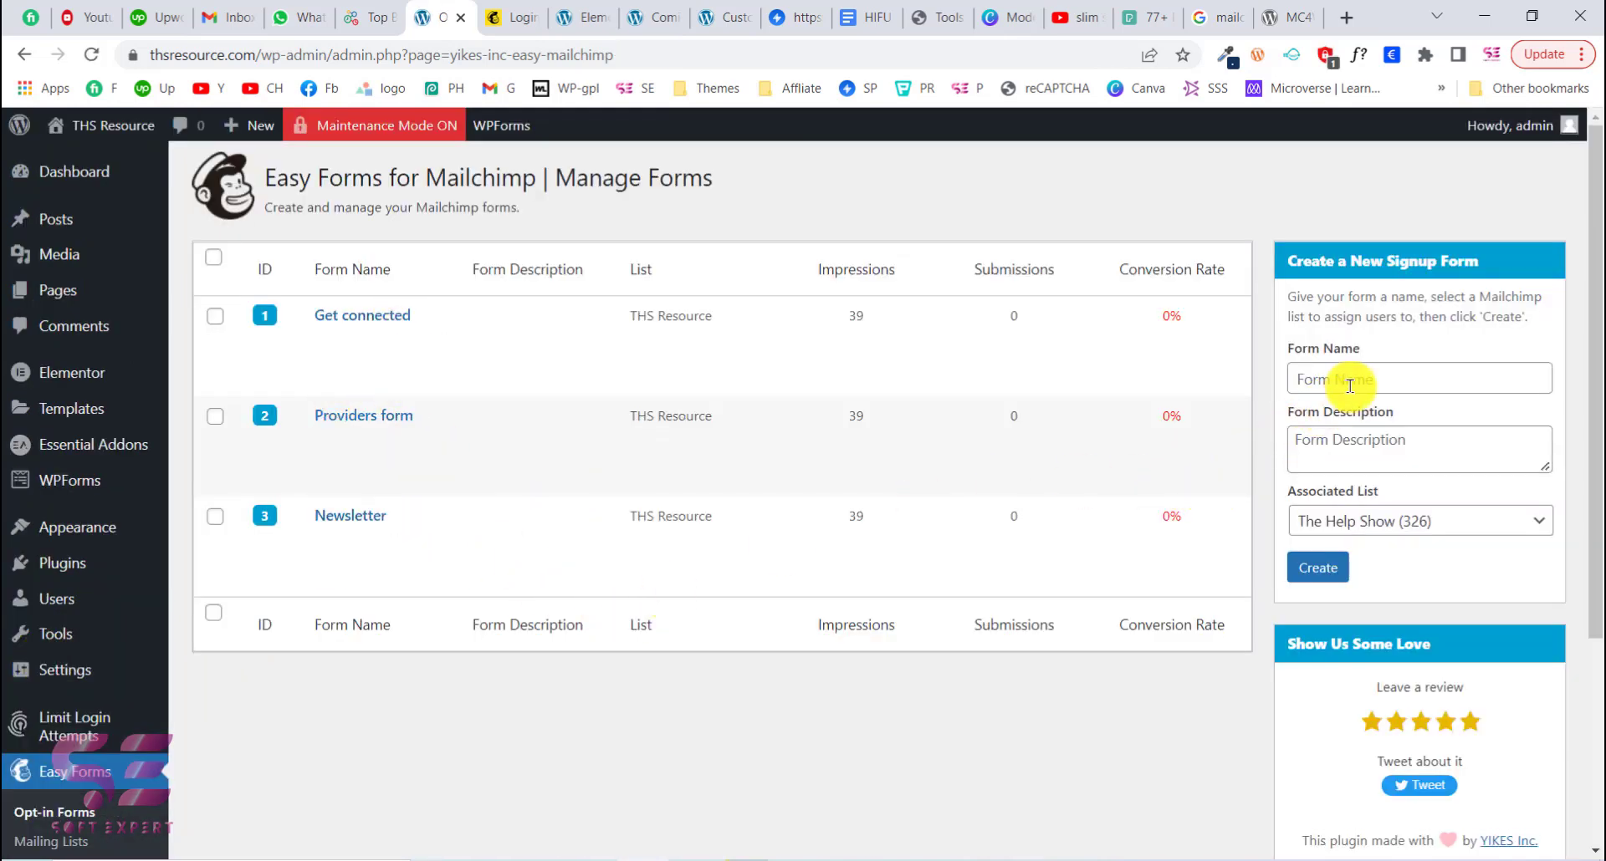
# Open the Get connected form and copy its shortcode [yikes-mailchimp form="1"].
pyautogui.scroll(-3, 1316, 595)
pyautogui.scroll(3, 1022, 595)
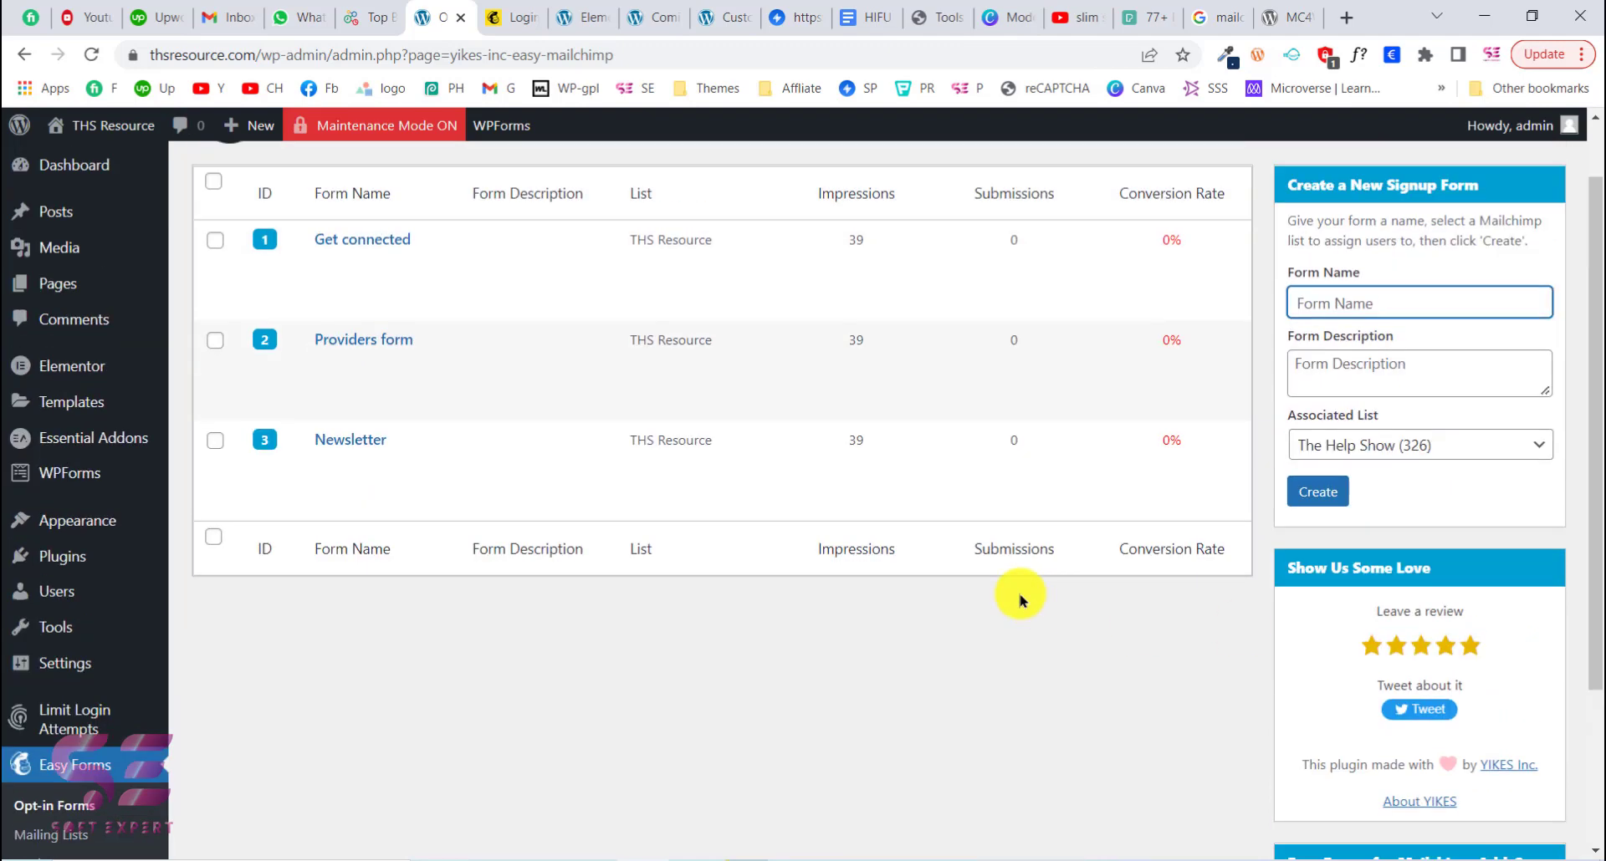
pyautogui.click(589, 11)
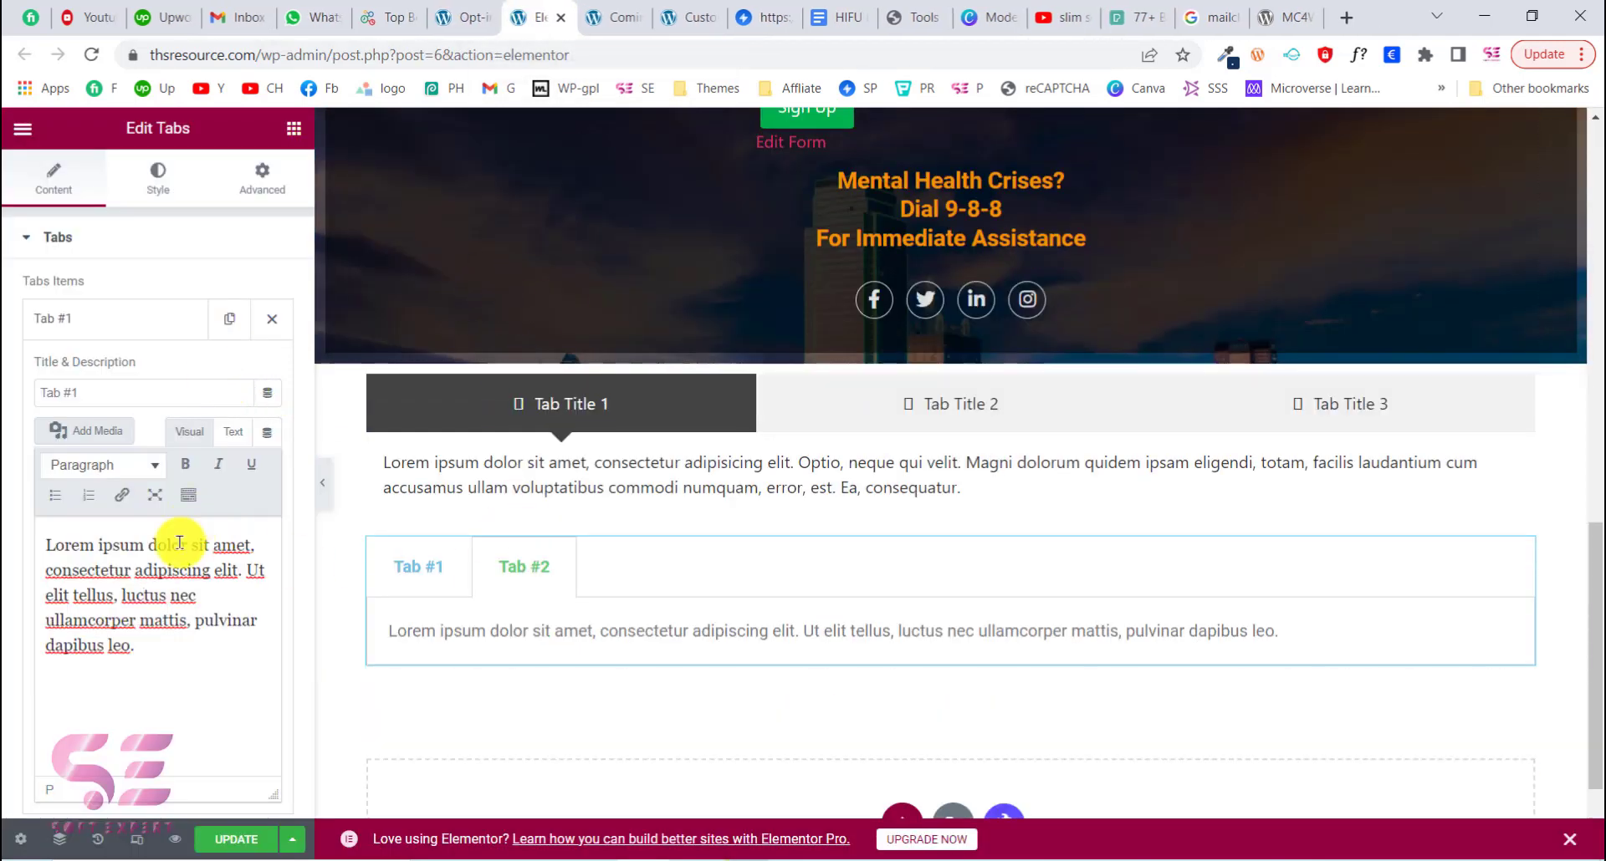
pyautogui.click(458, 34)
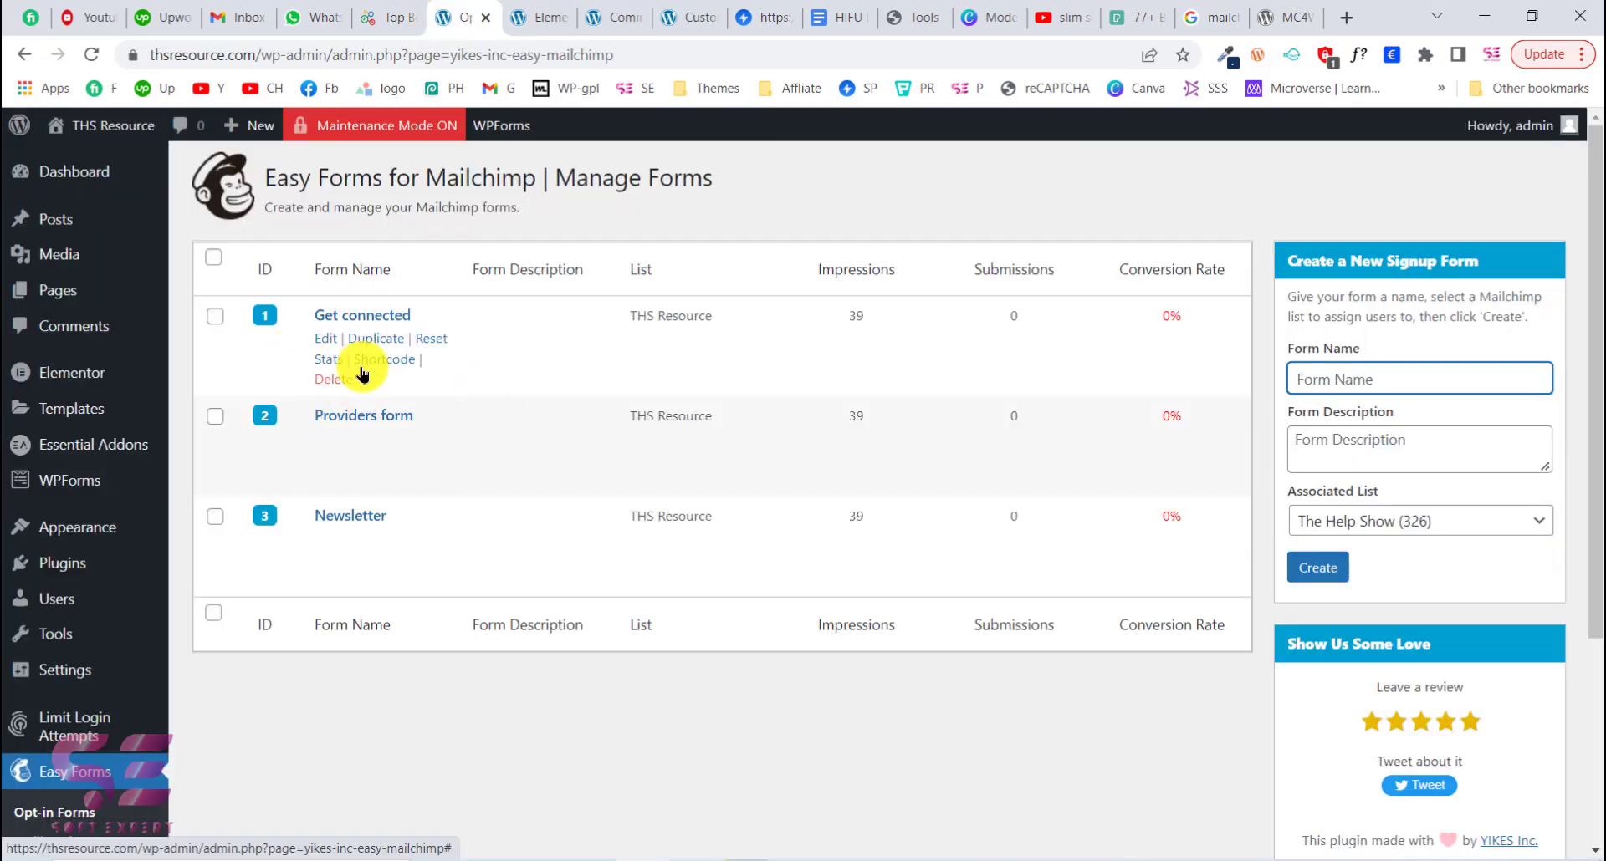
pyautogui.click(325, 339)
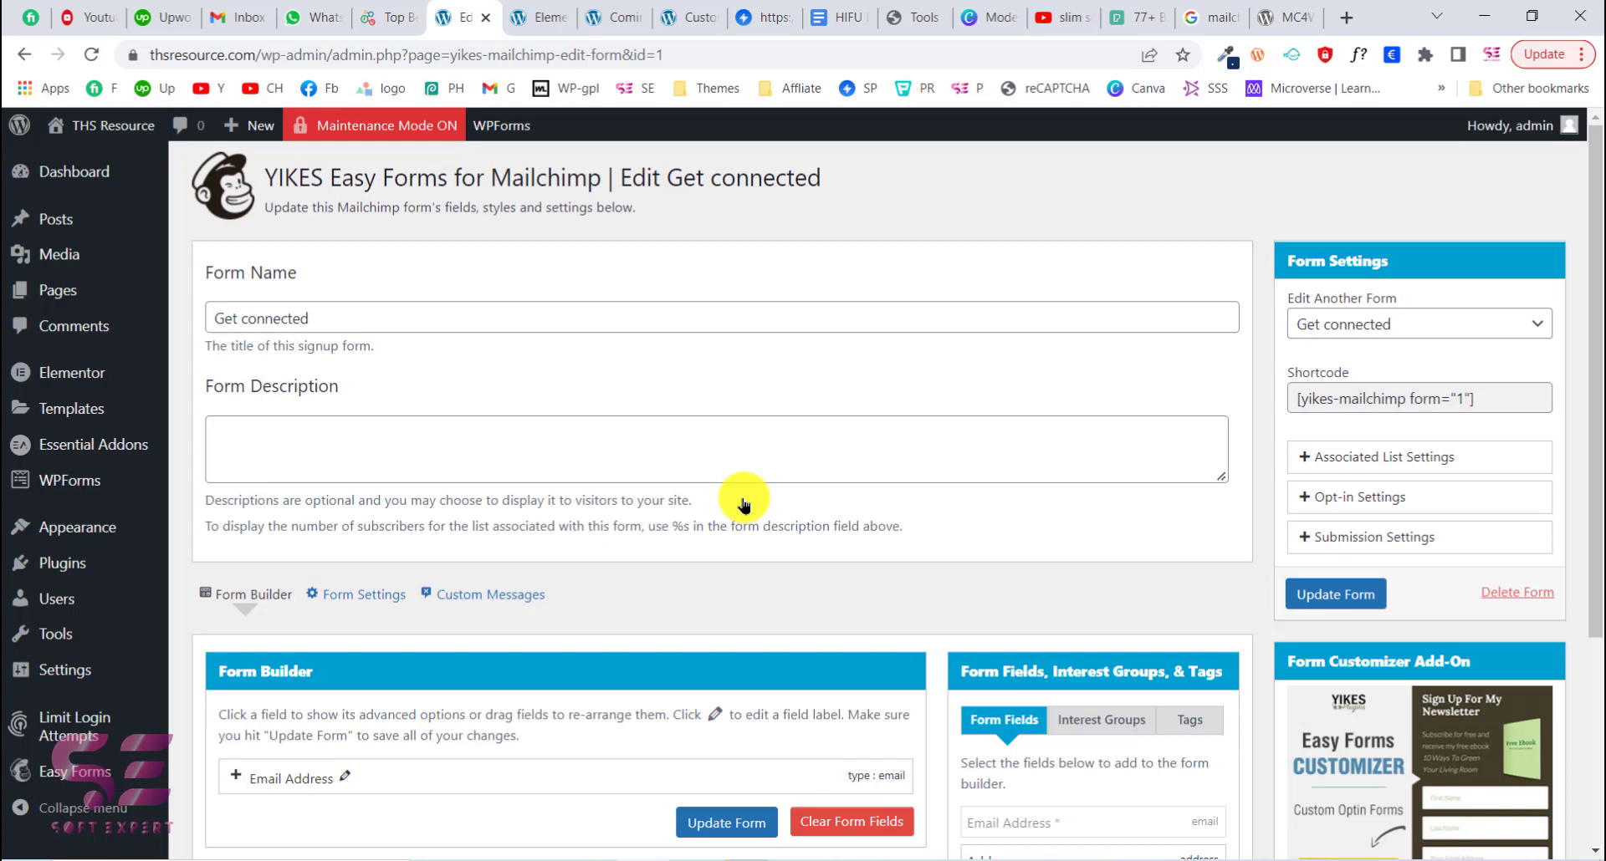
pyautogui.click(1298, 405)
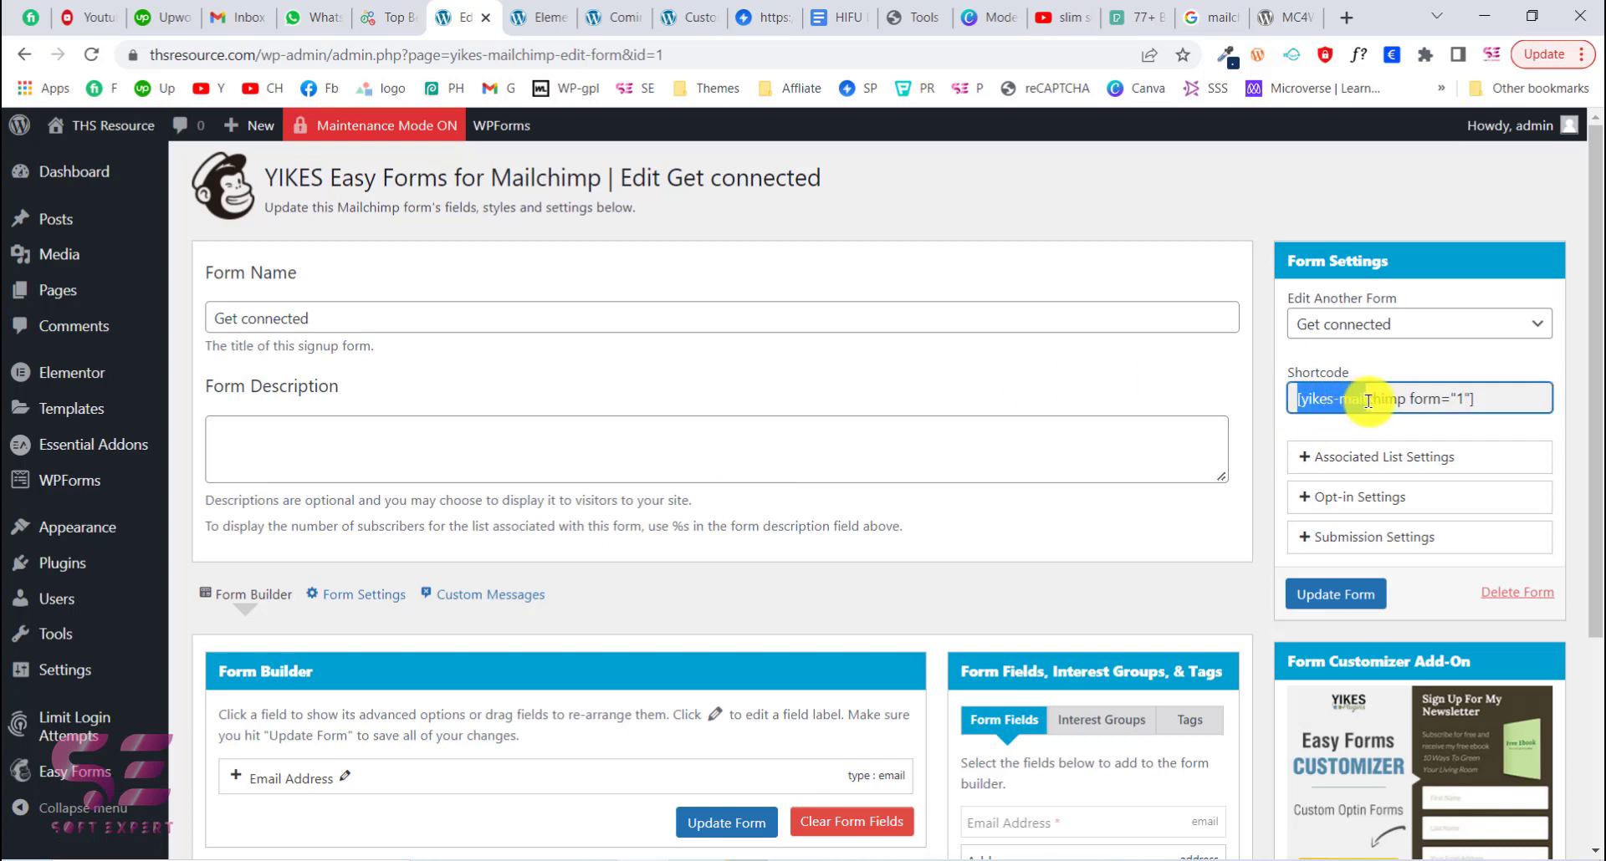
pyautogui.rightClick(1421, 407)
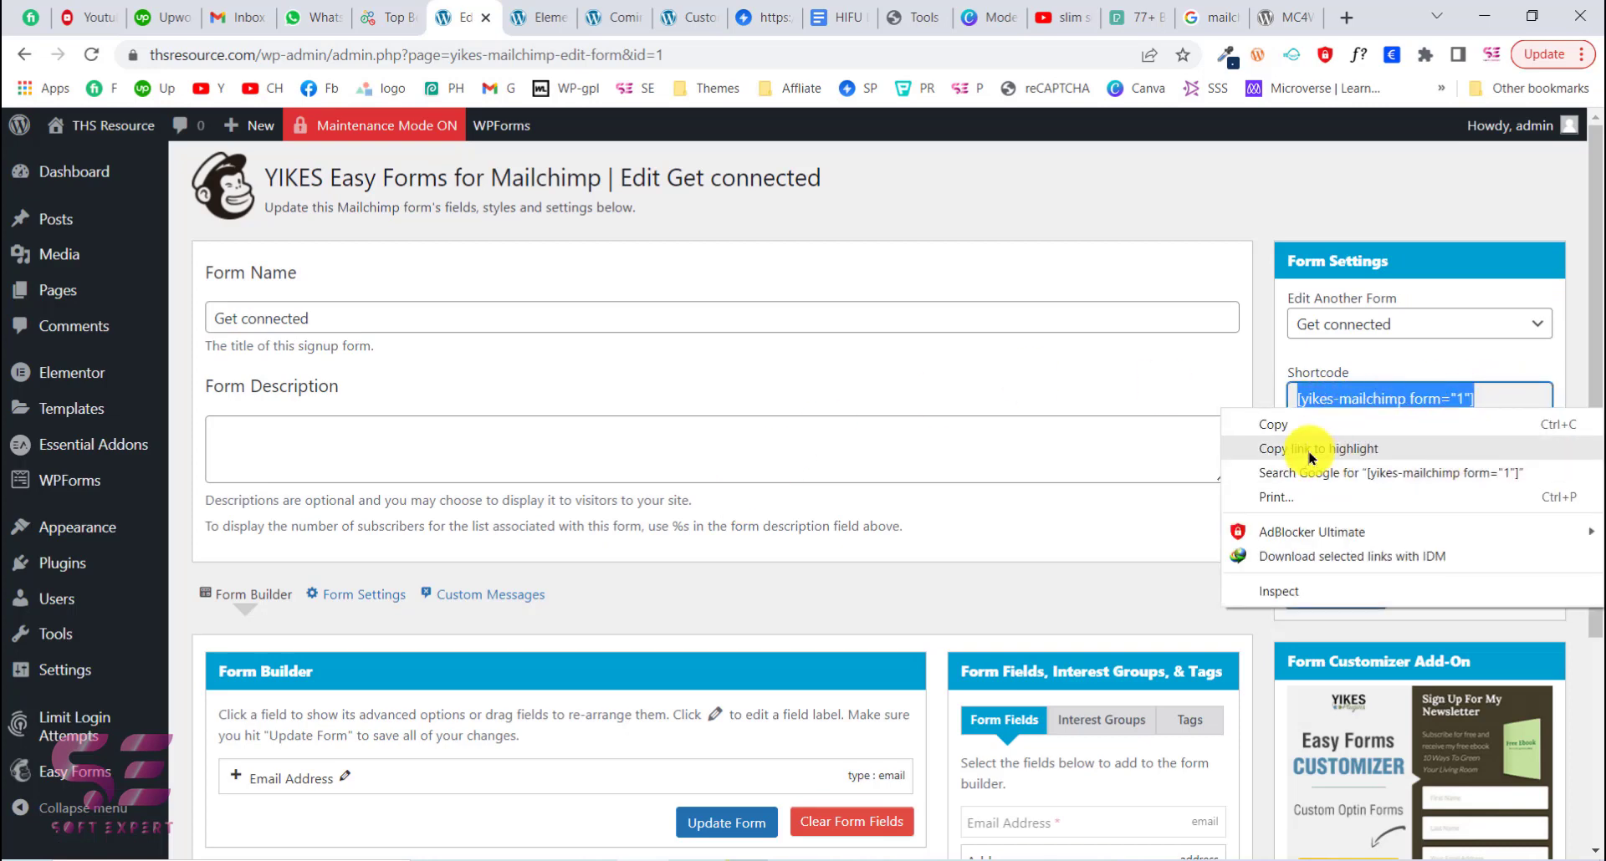
pyautogui.click(1251, 424)
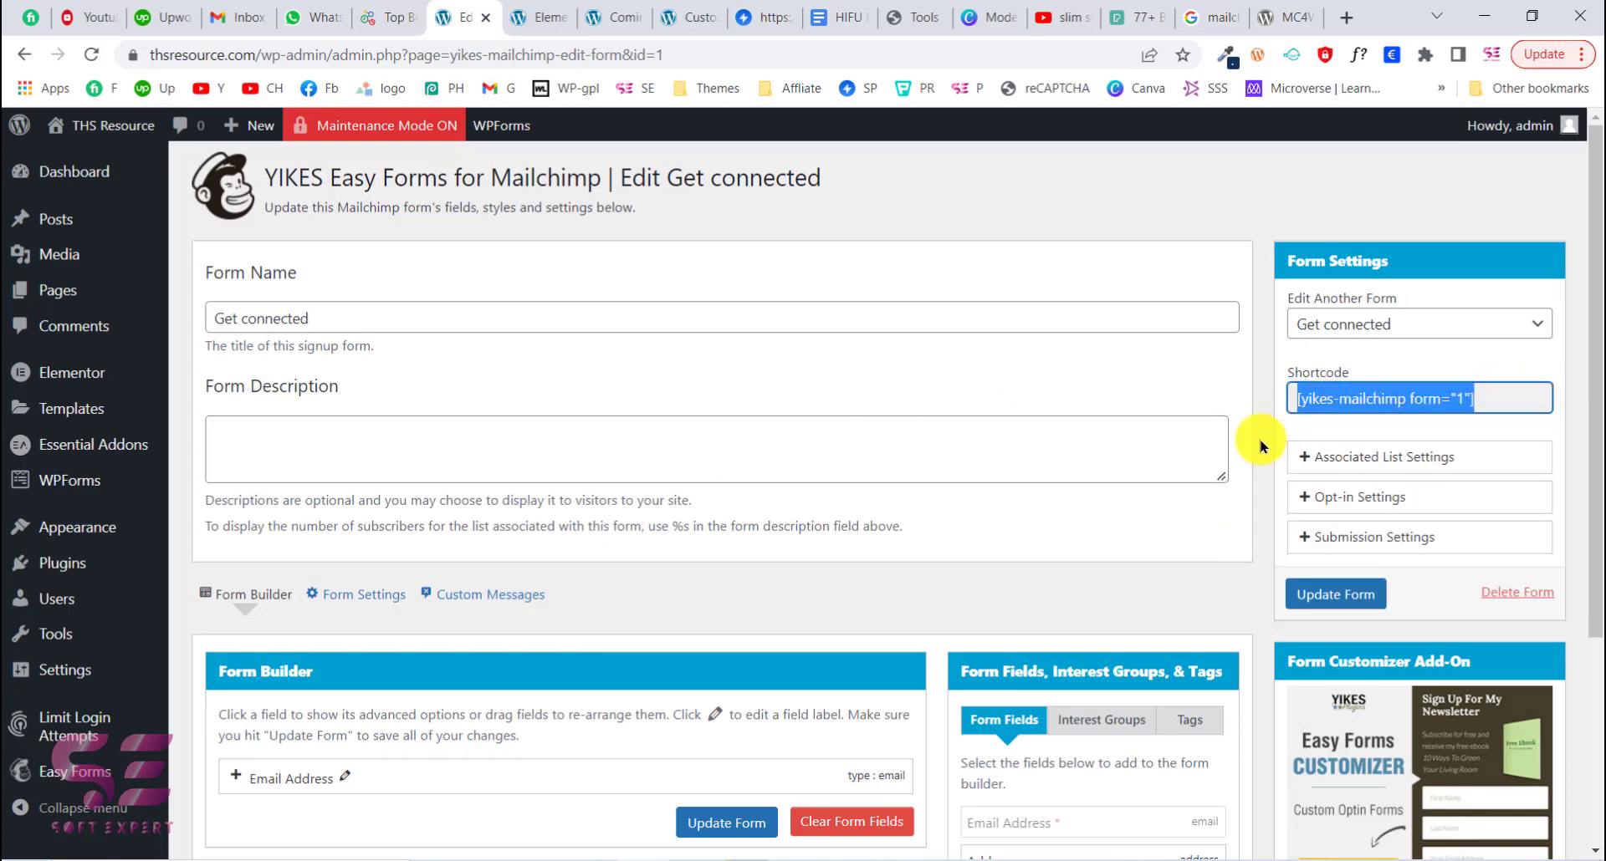
pyautogui.click(538, 25)
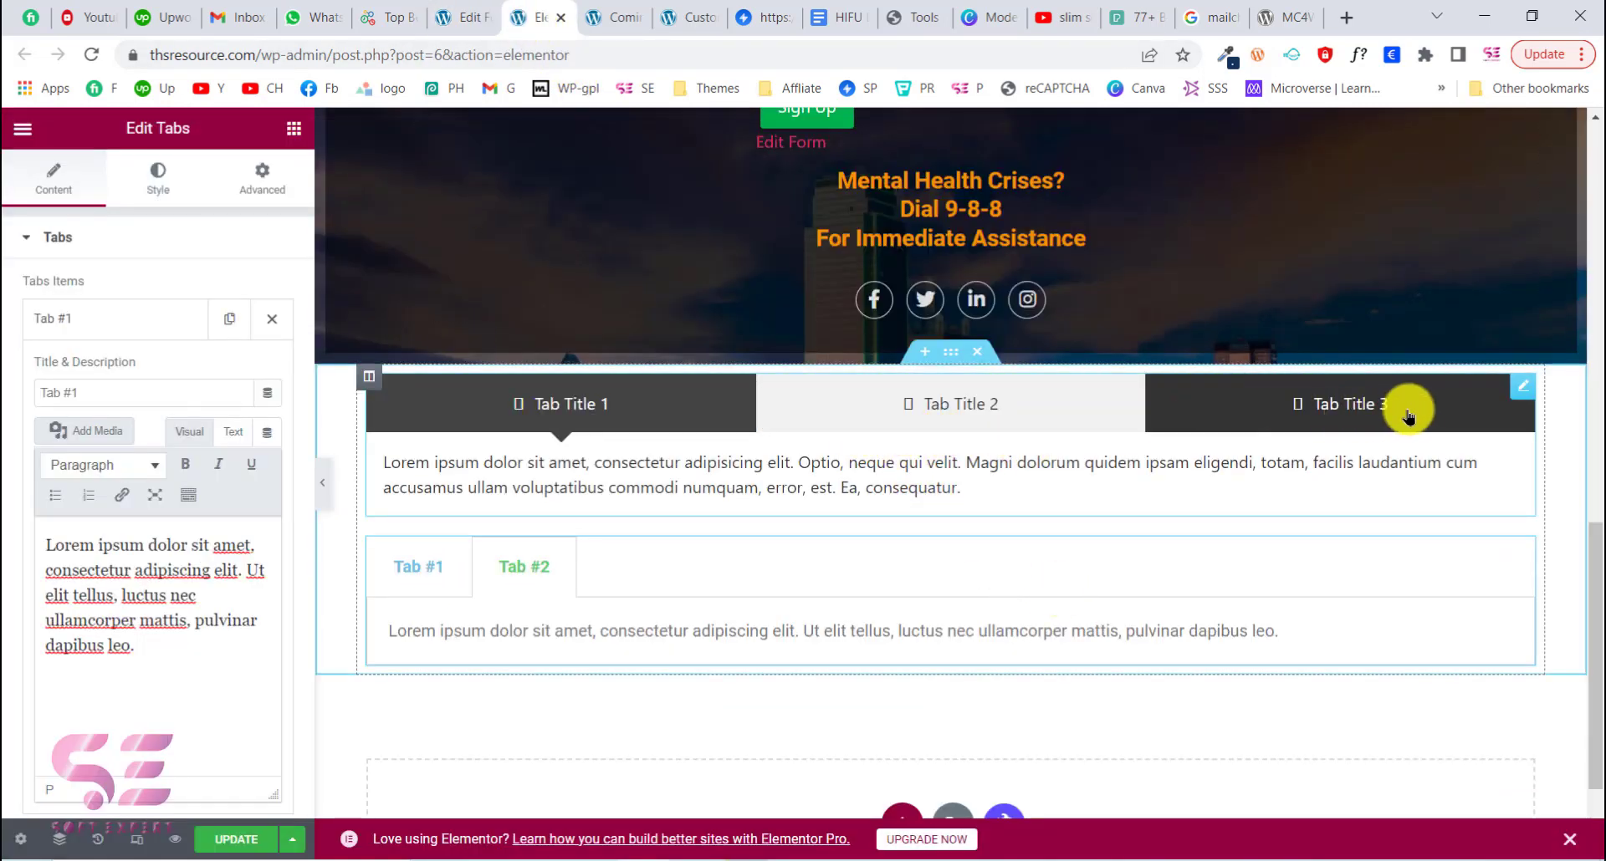
# Retitle the first Advanced Tabs tab from 'Tab Title 1' to 'Subscription form'.
pyautogui.click(1522, 386)
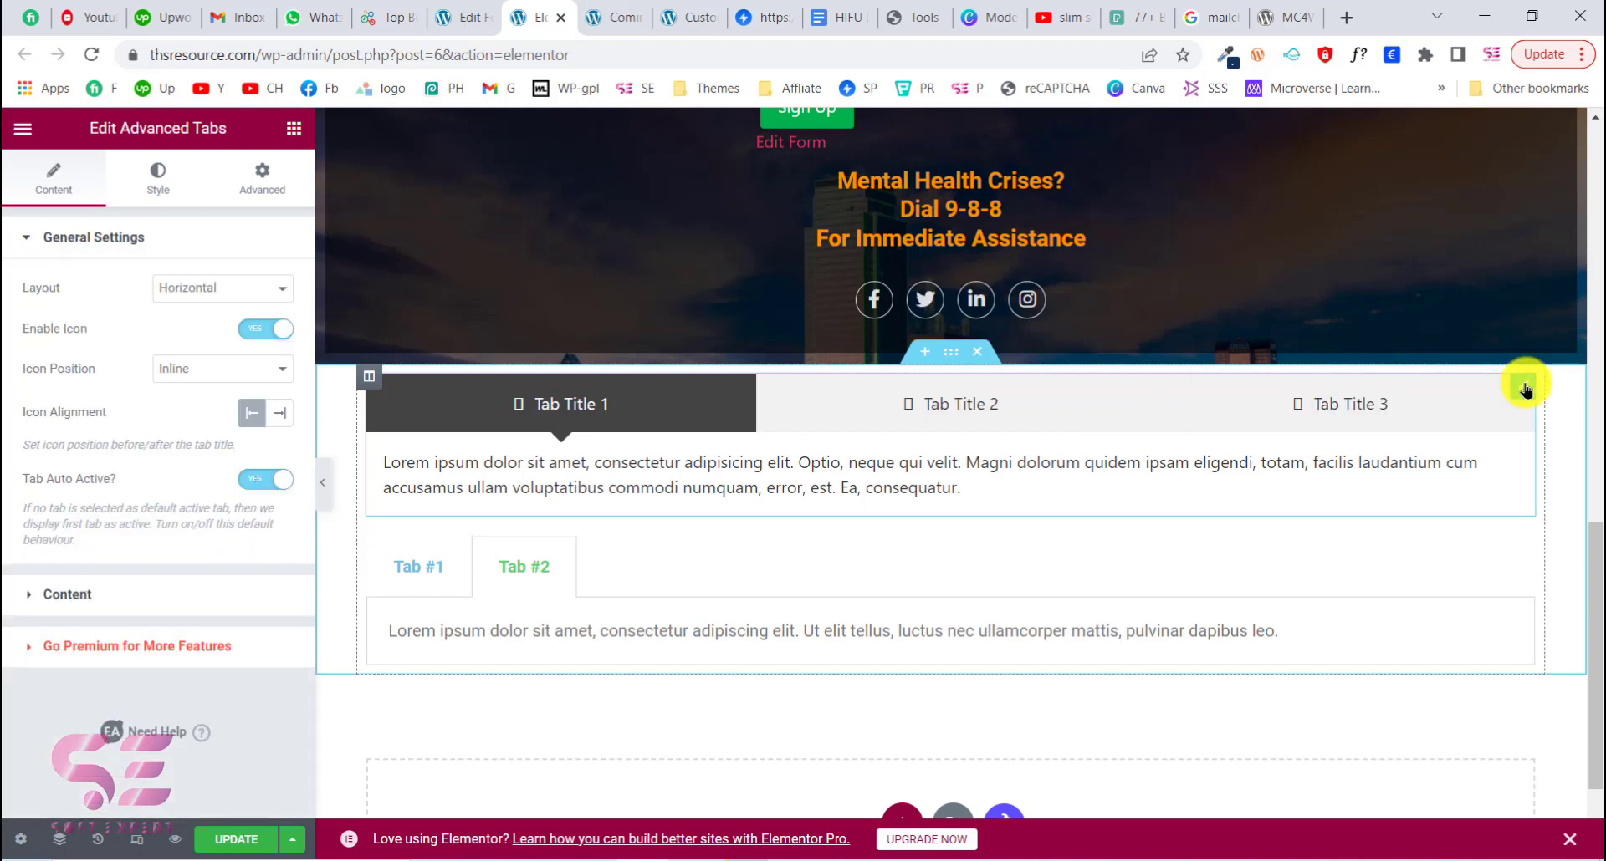
pyautogui.click(36, 595)
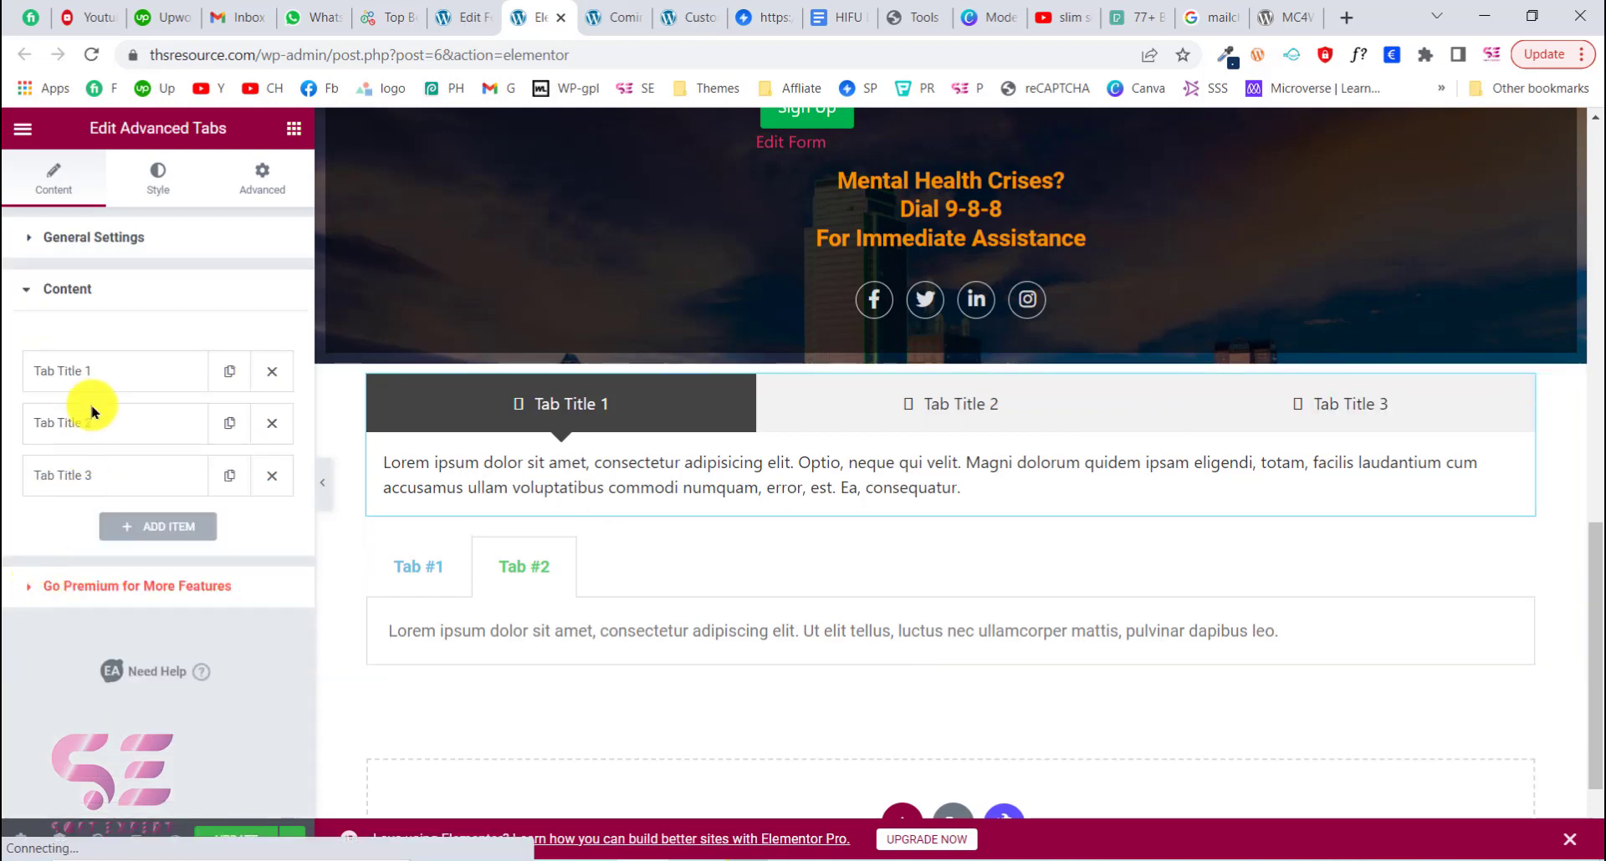
pyautogui.click(86, 372)
pyautogui.scroll(-3, 138, 586)
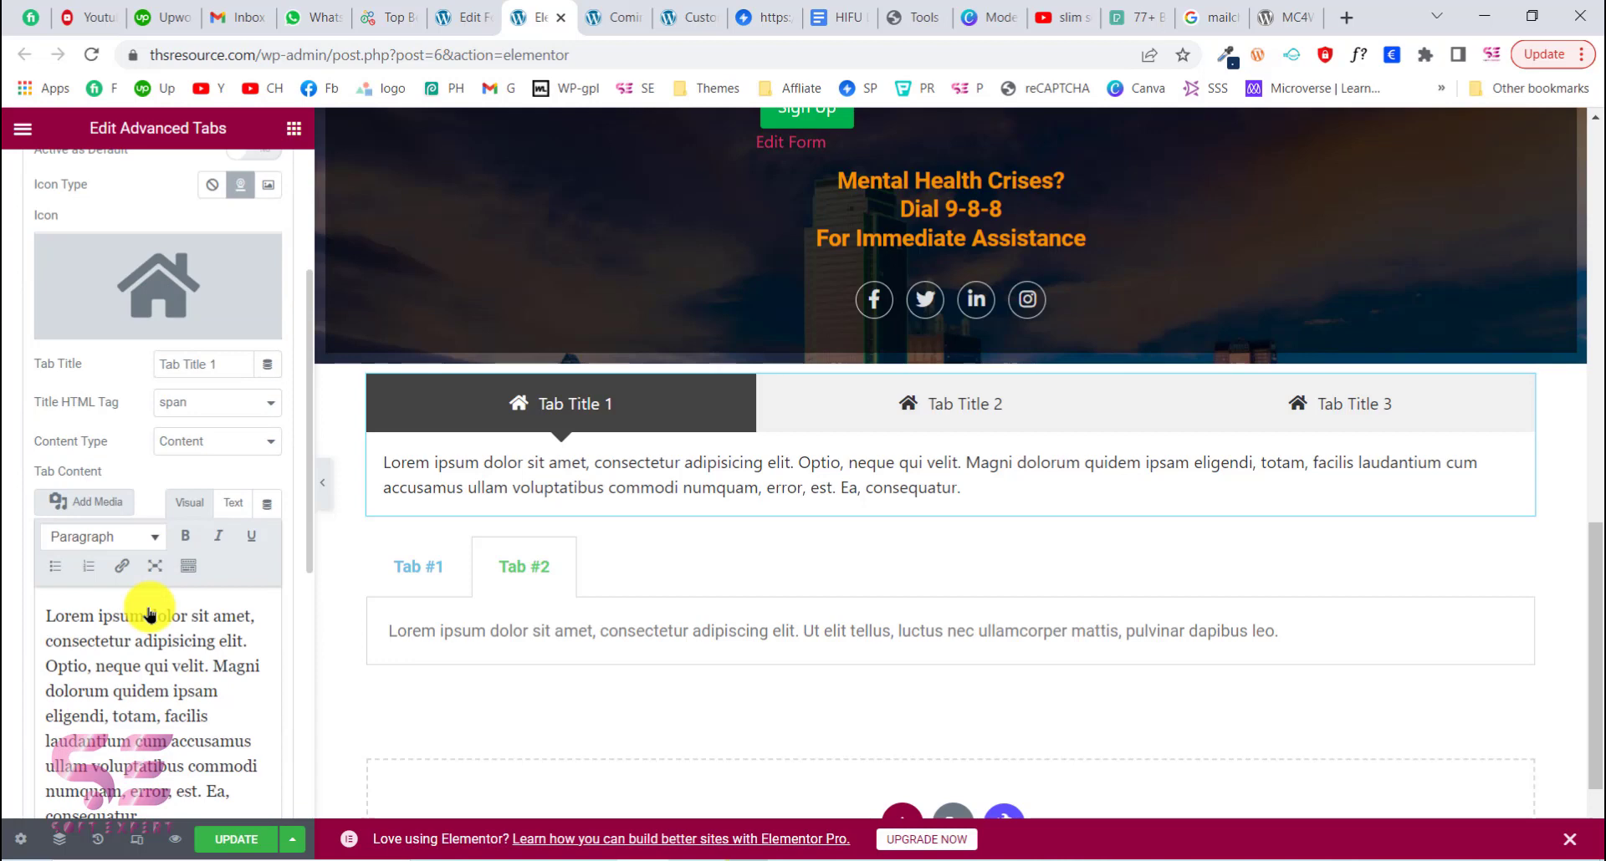
pyautogui.scroll(2, 168, 394)
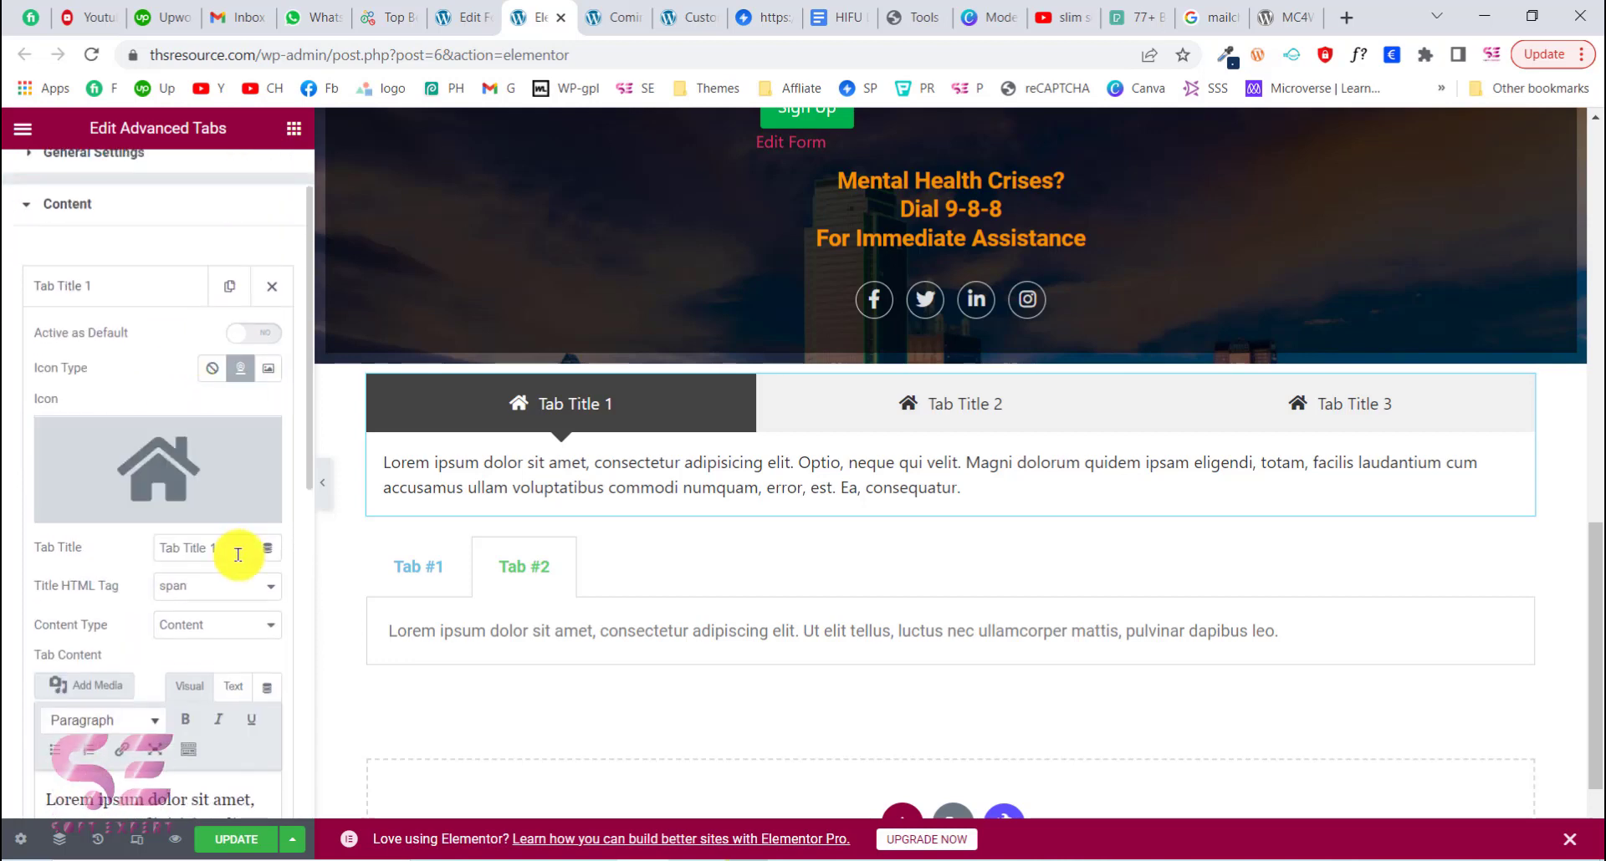
pyautogui.moveTo(232, 543); pyautogui.dragTo(103, 562)
pyautogui.write('Sub')
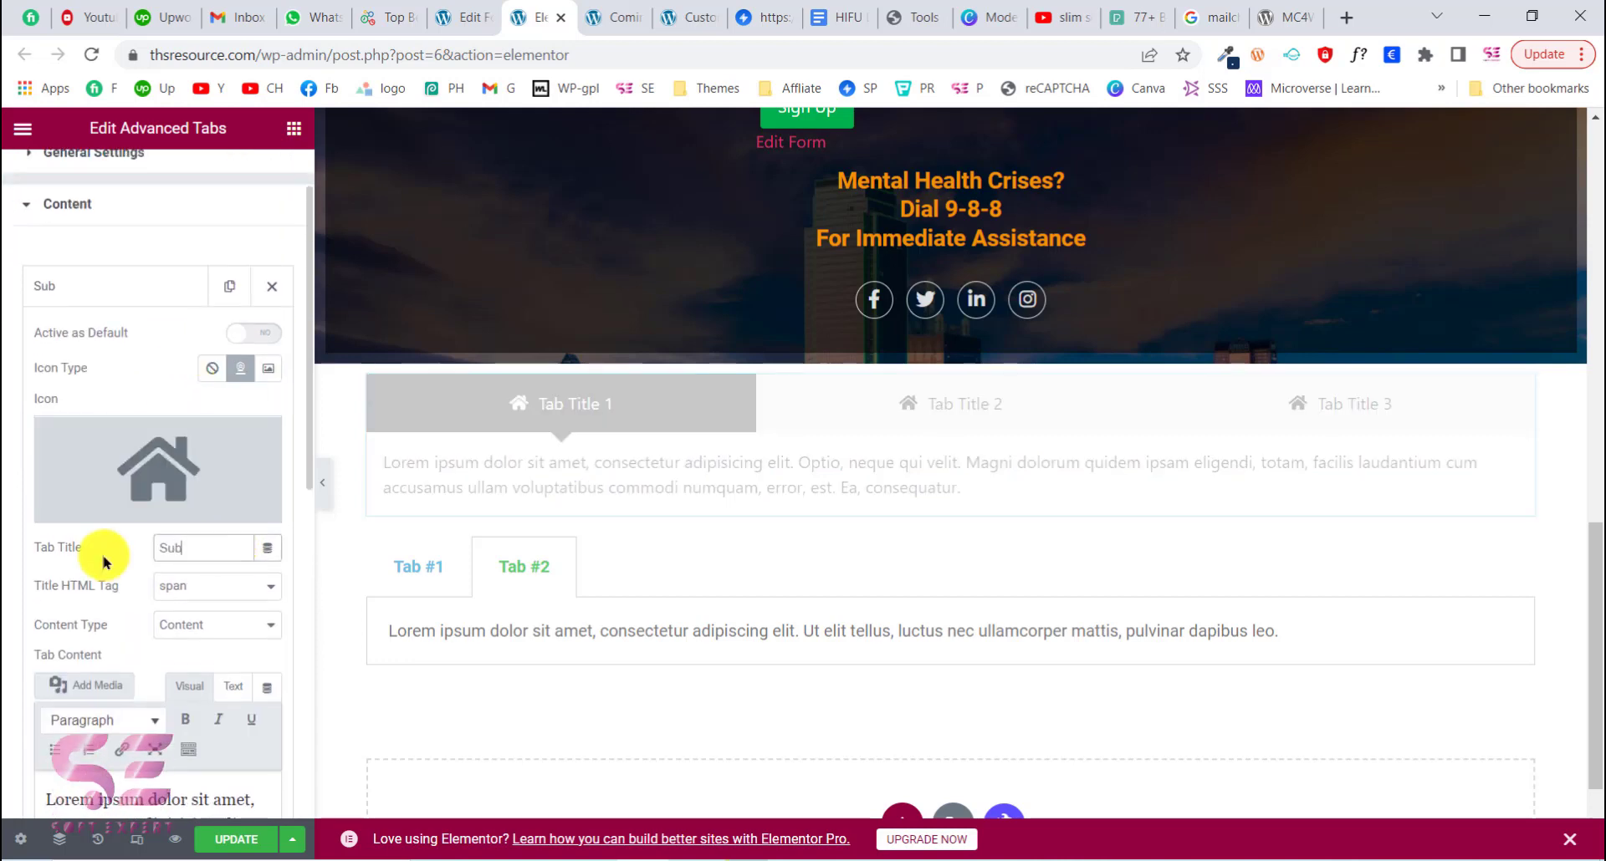
pyautogui.write('scription fomr')
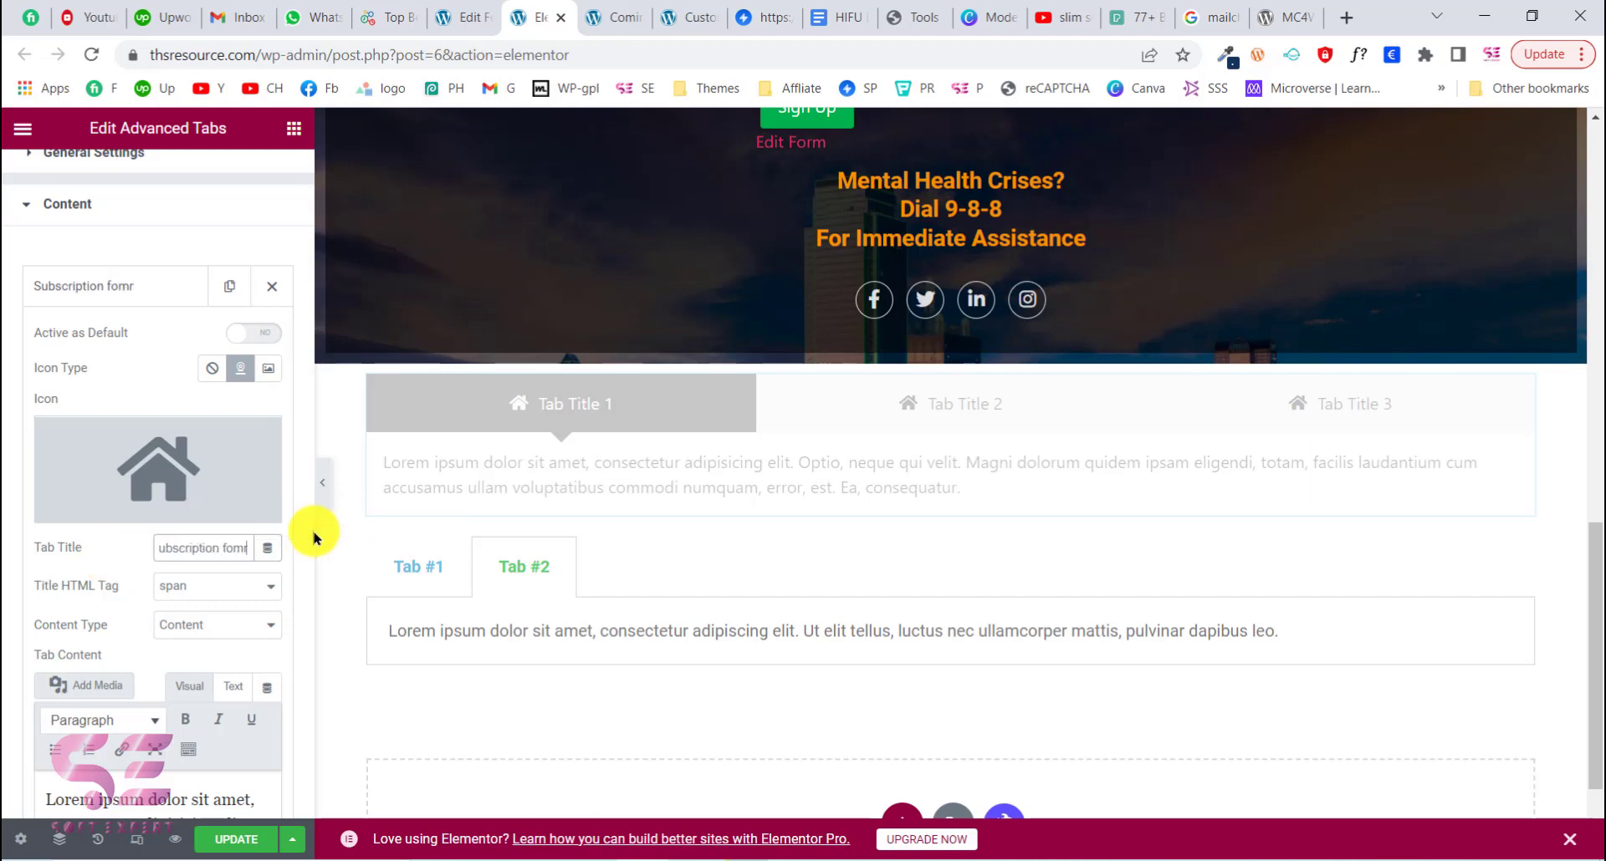
pyautogui.press('BackSpace')
pyautogui.click(315, 522)
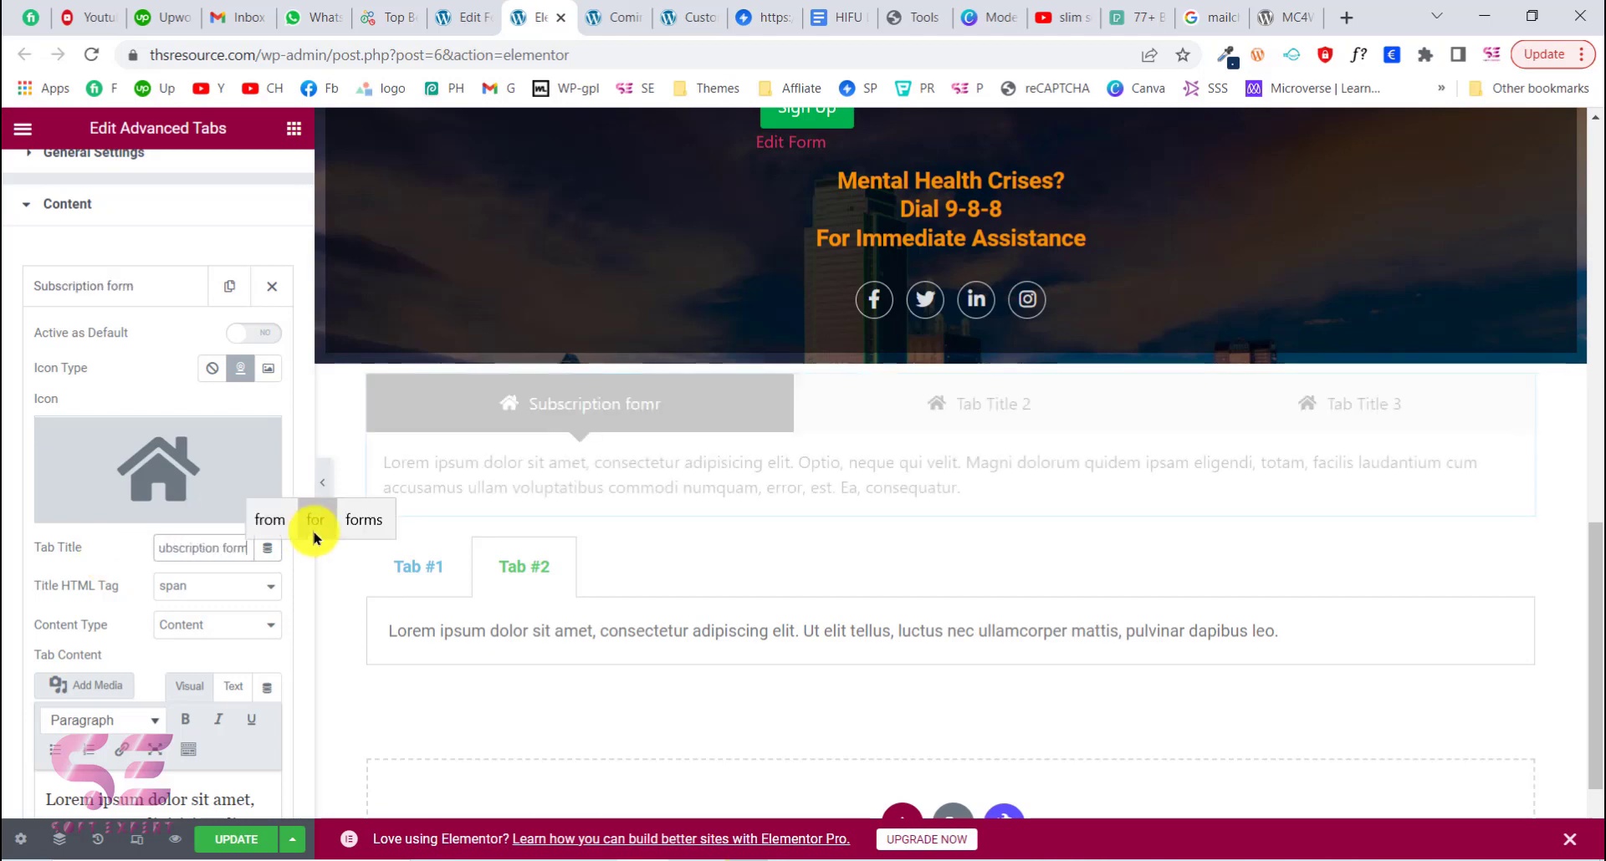
pyautogui.click(222, 465)
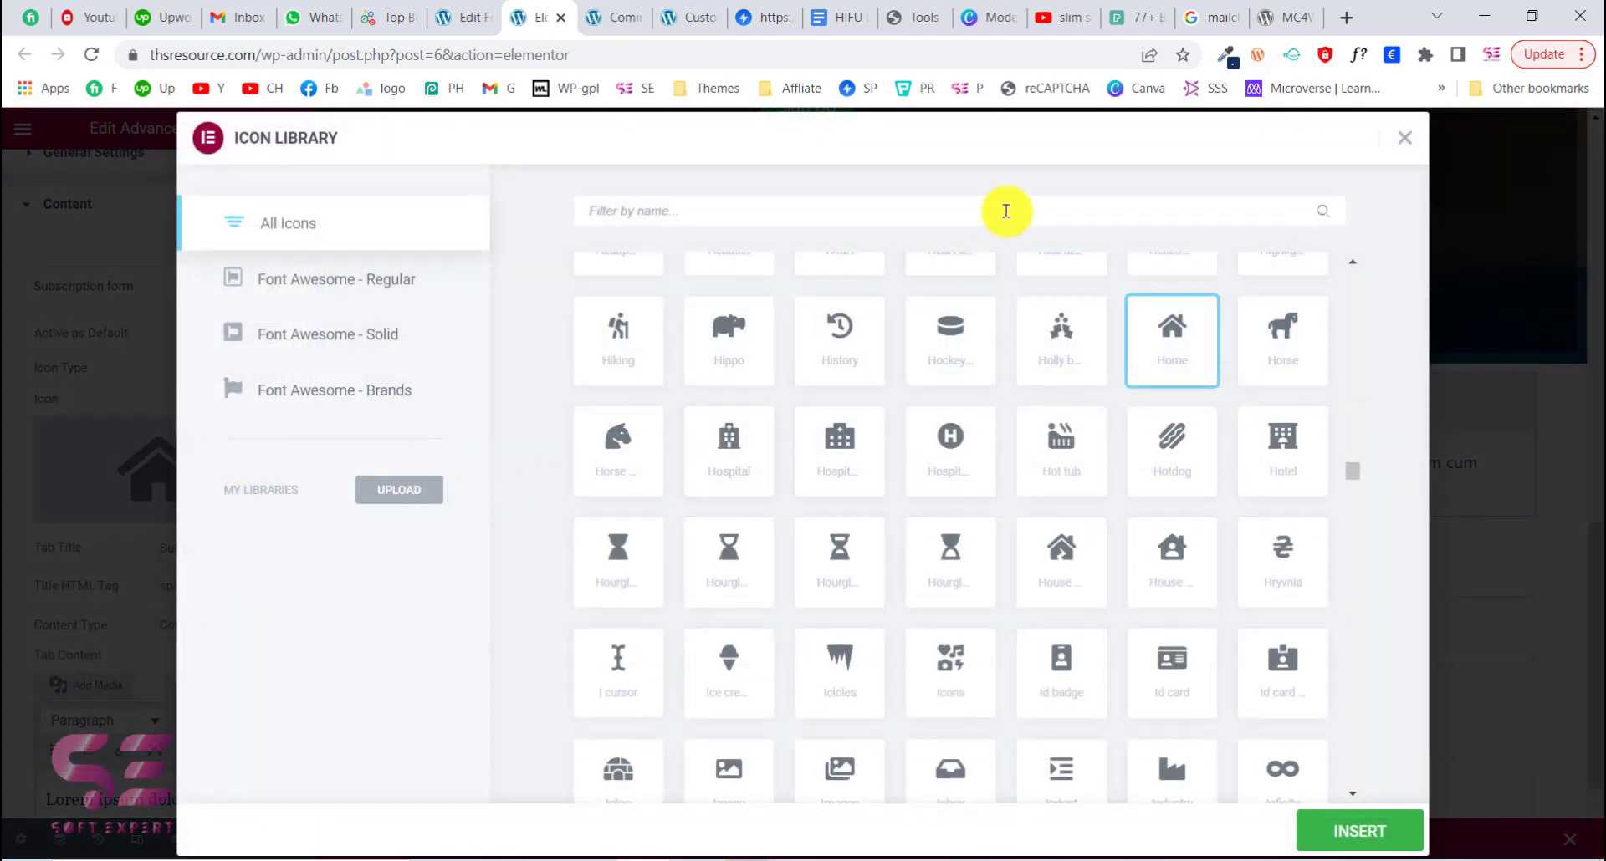
# Give the Subscription form tab the Long arrow down icon from the Icon Library.
pyautogui.write('aro')
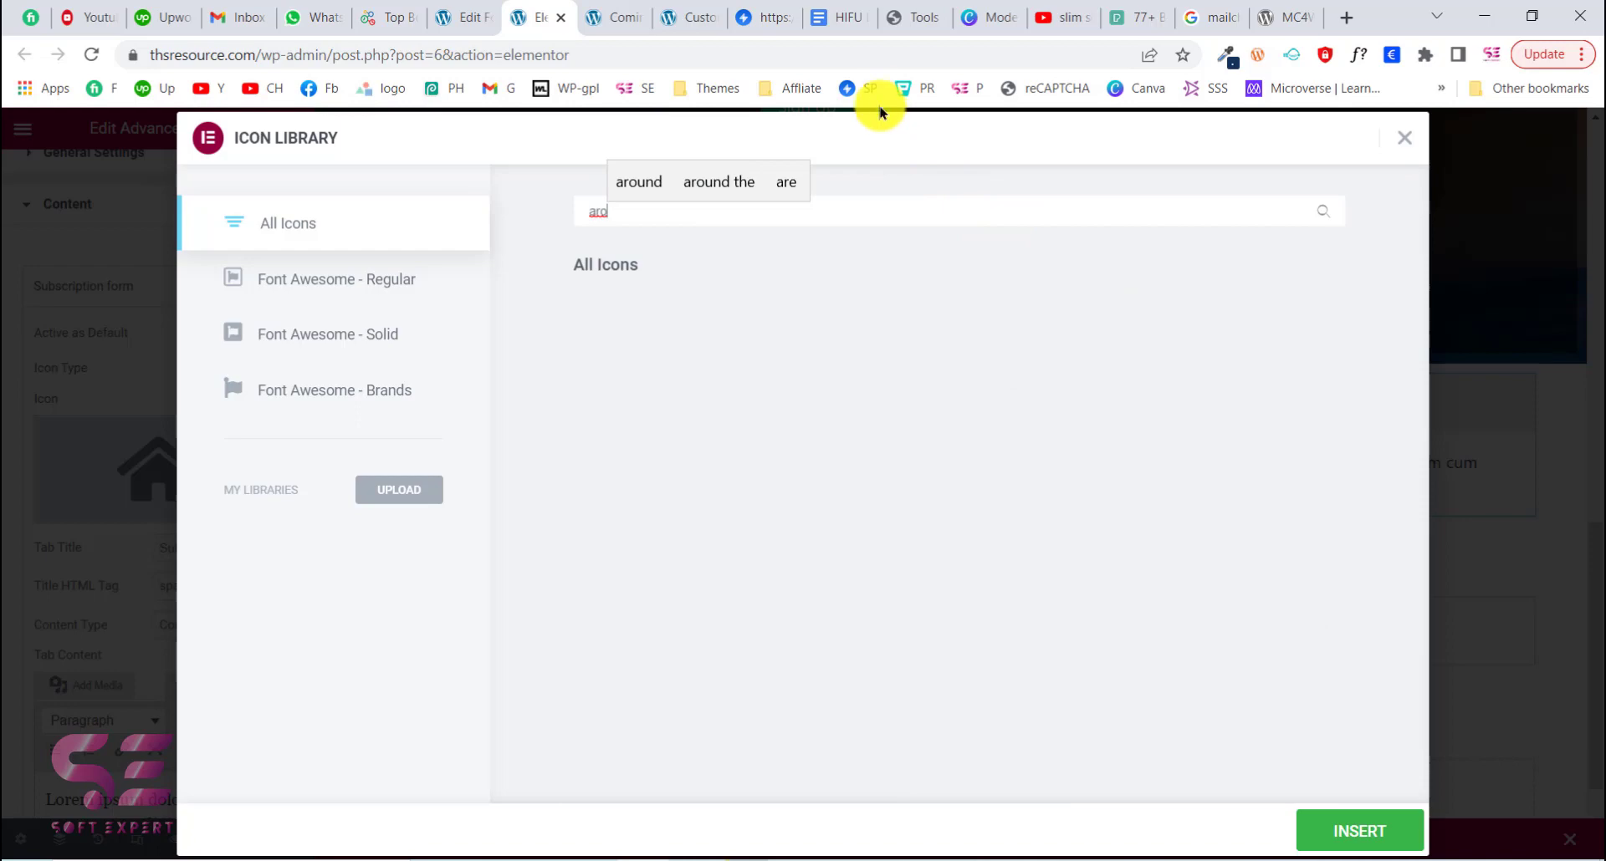
pyautogui.press('BackSpace')
pyautogui.write('ro')
pyautogui.click(973, 617)
pyautogui.click(1330, 828)
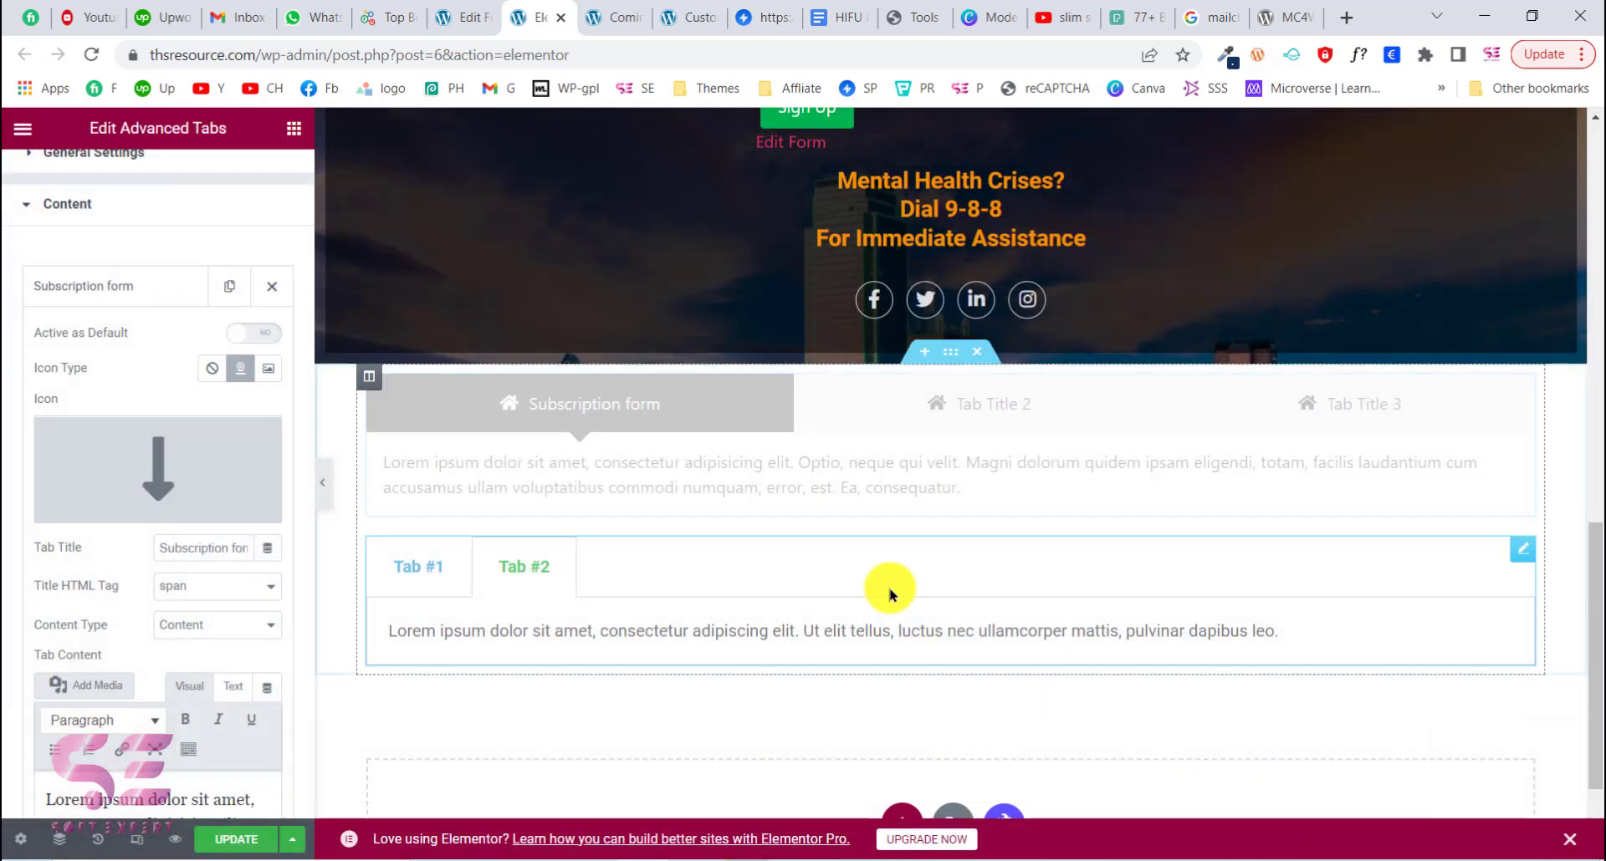
# Replace the tab's placeholder content with the pasted [yikes-mailchimp form="1"] shortcode.
pyautogui.scroll(-1, 144, 679)
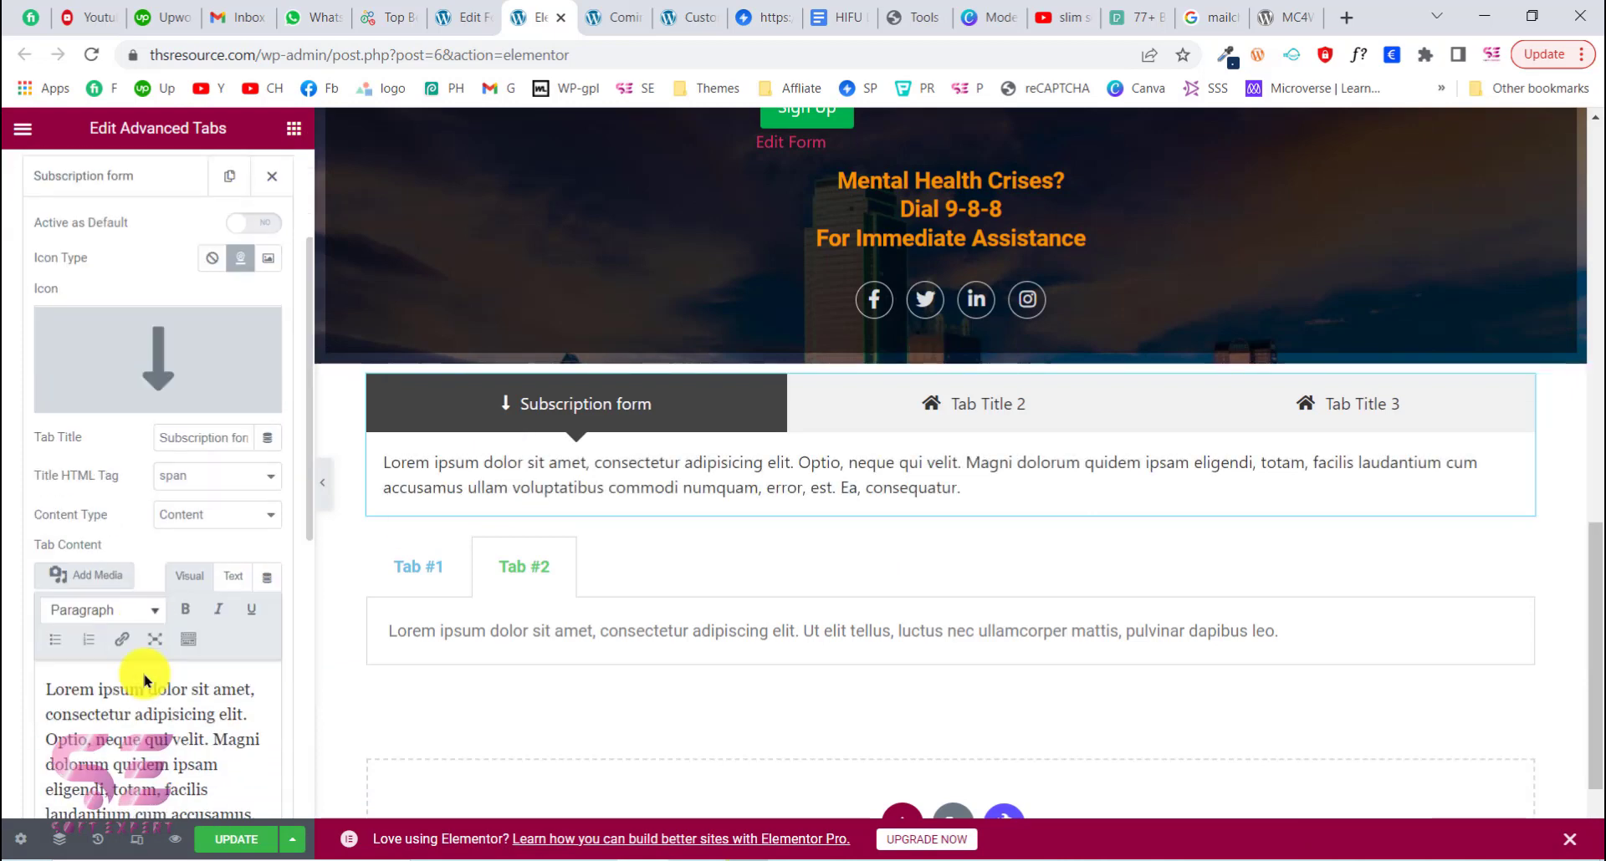
pyautogui.hotkey('ctrl', 'a')
pyautogui.press('BackSpace')
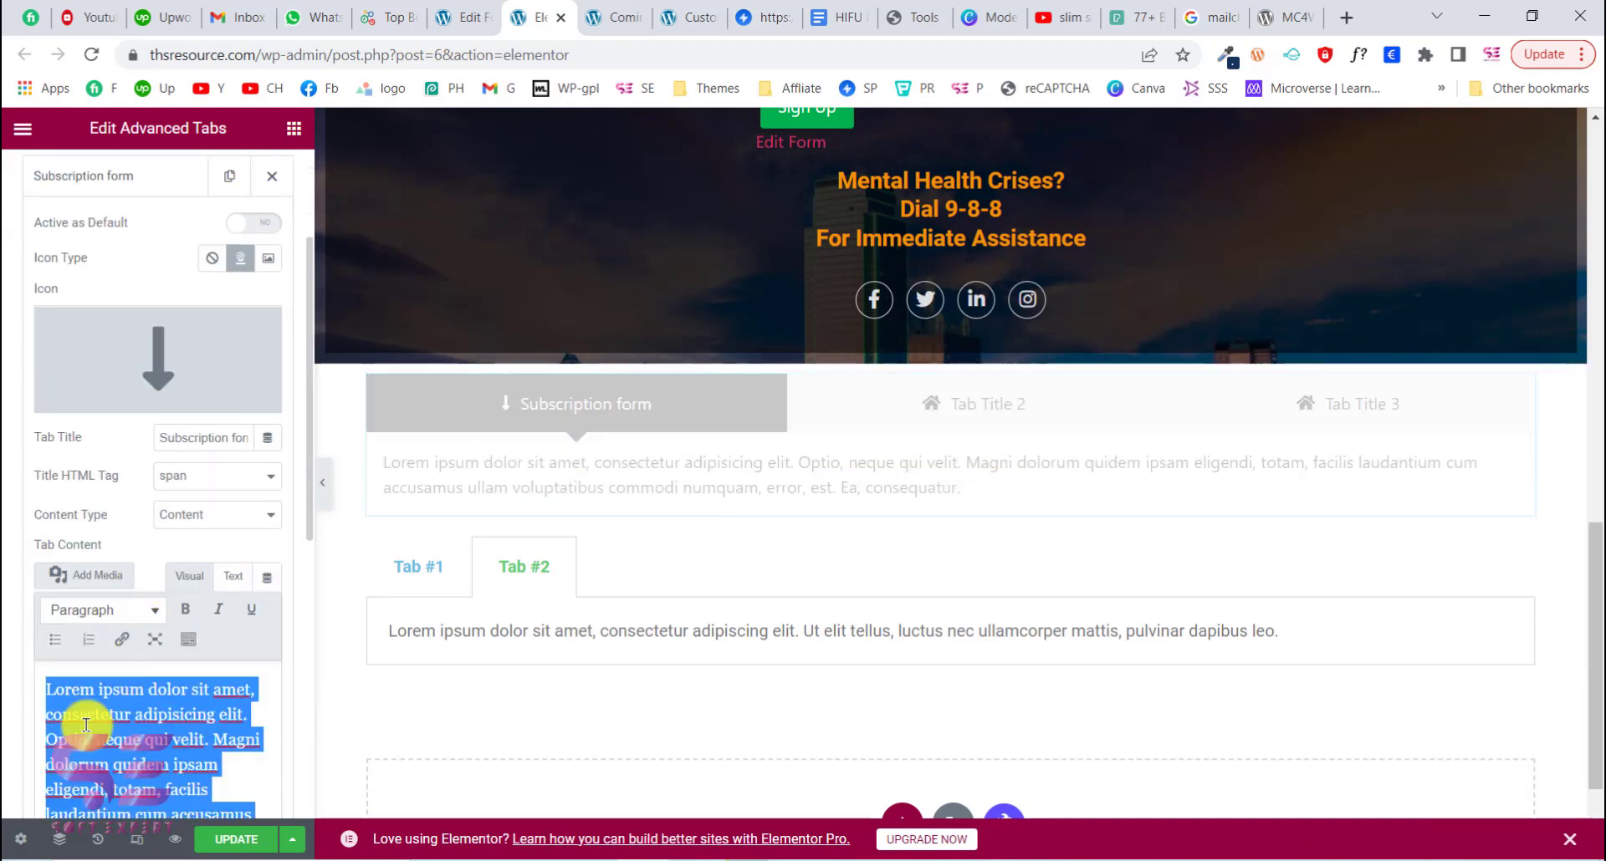
pyautogui.write('[yikes-mailchimp form="1"]')
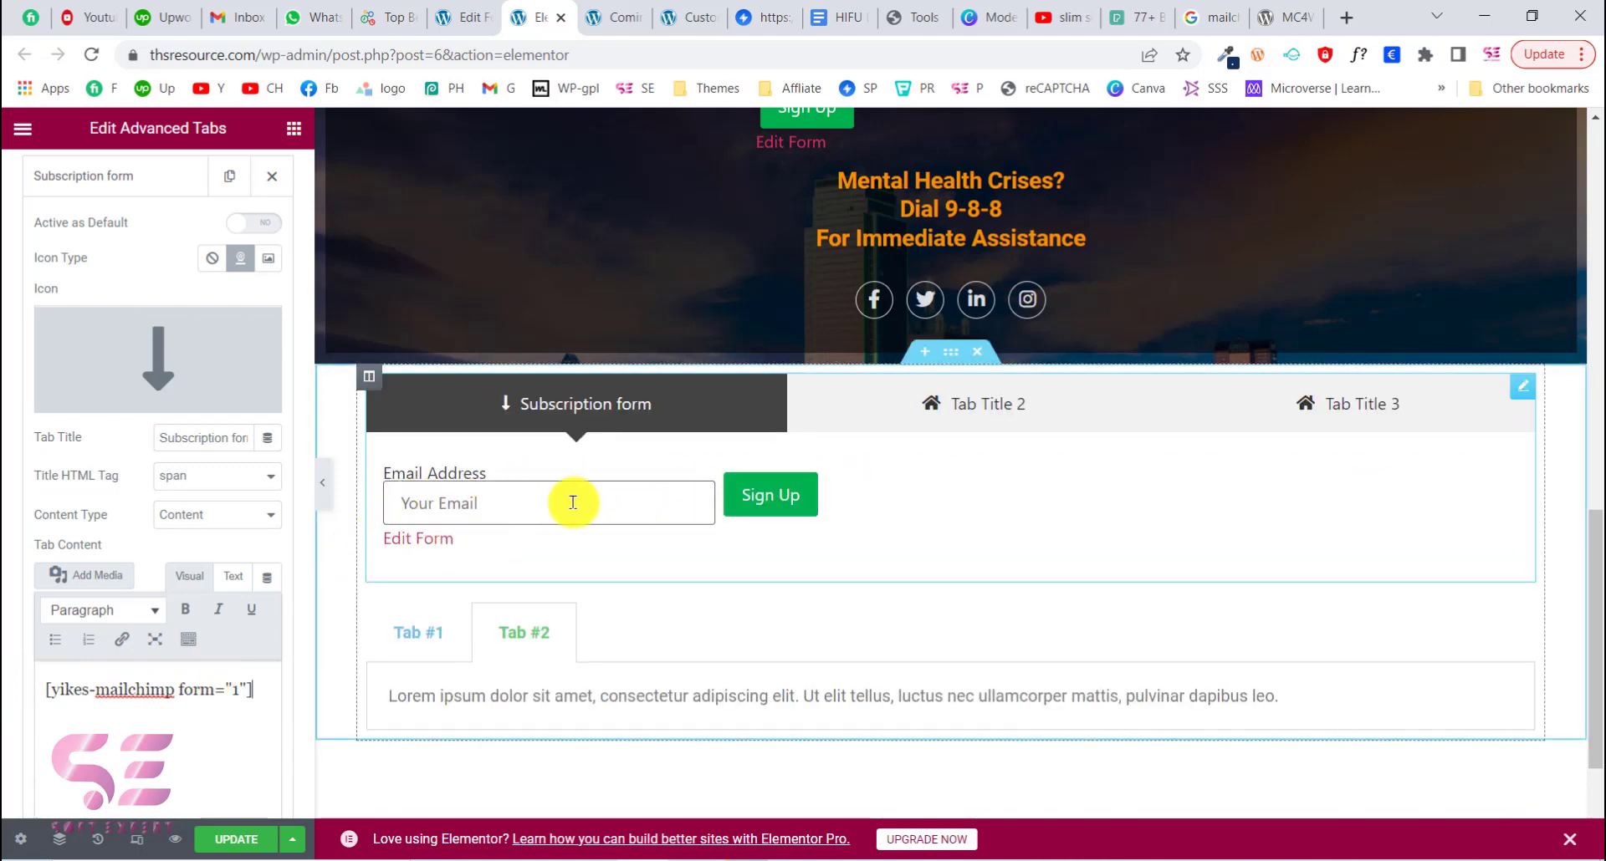
pyautogui.scroll(-2, 429, 532)
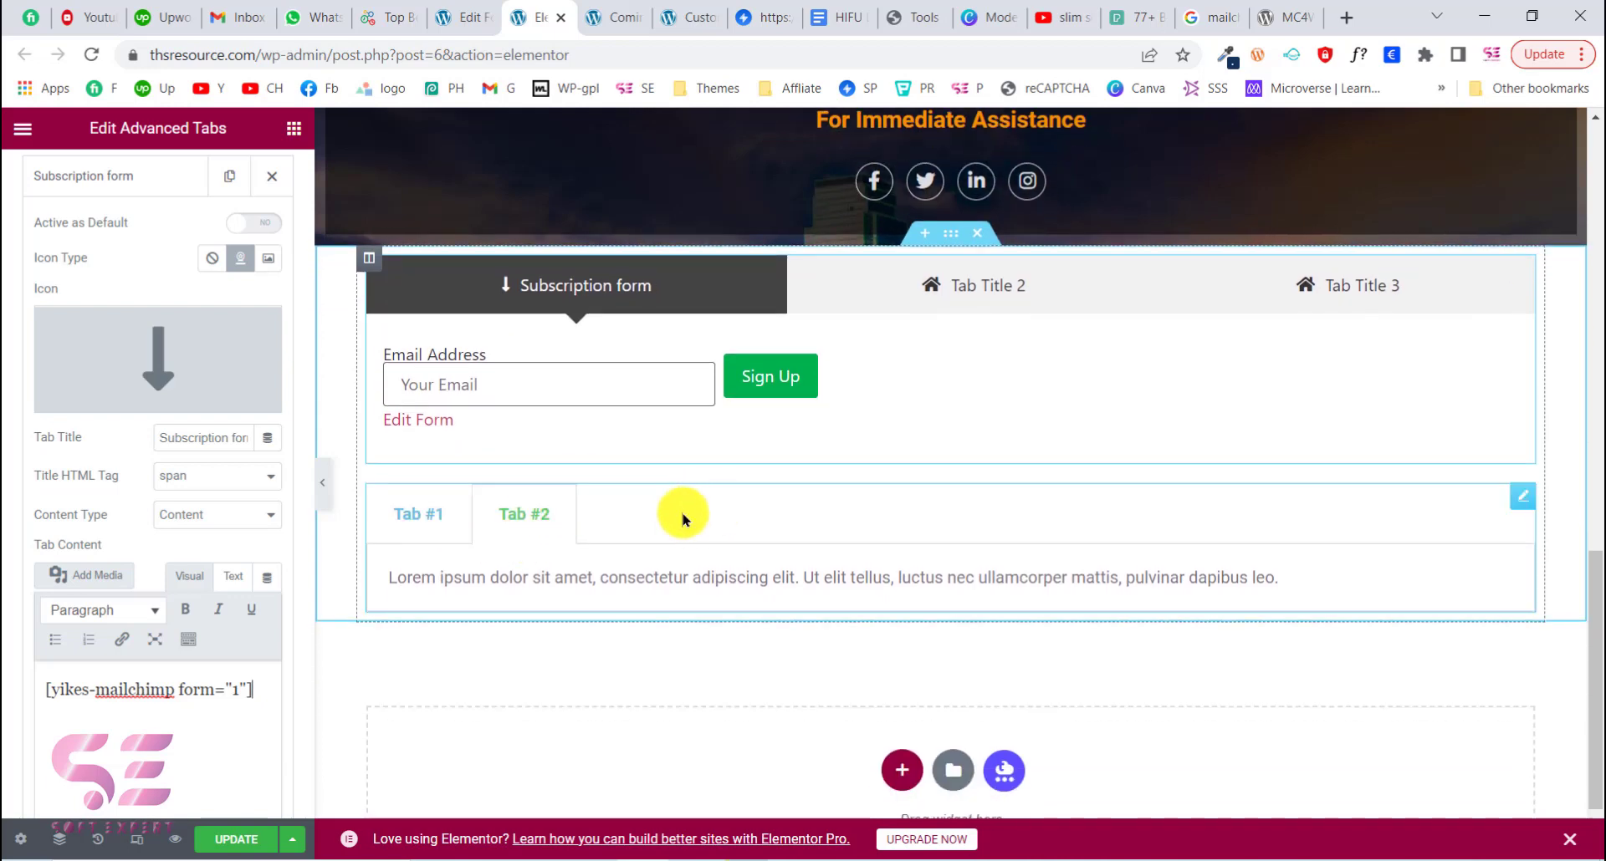
pyautogui.click(629, 524)
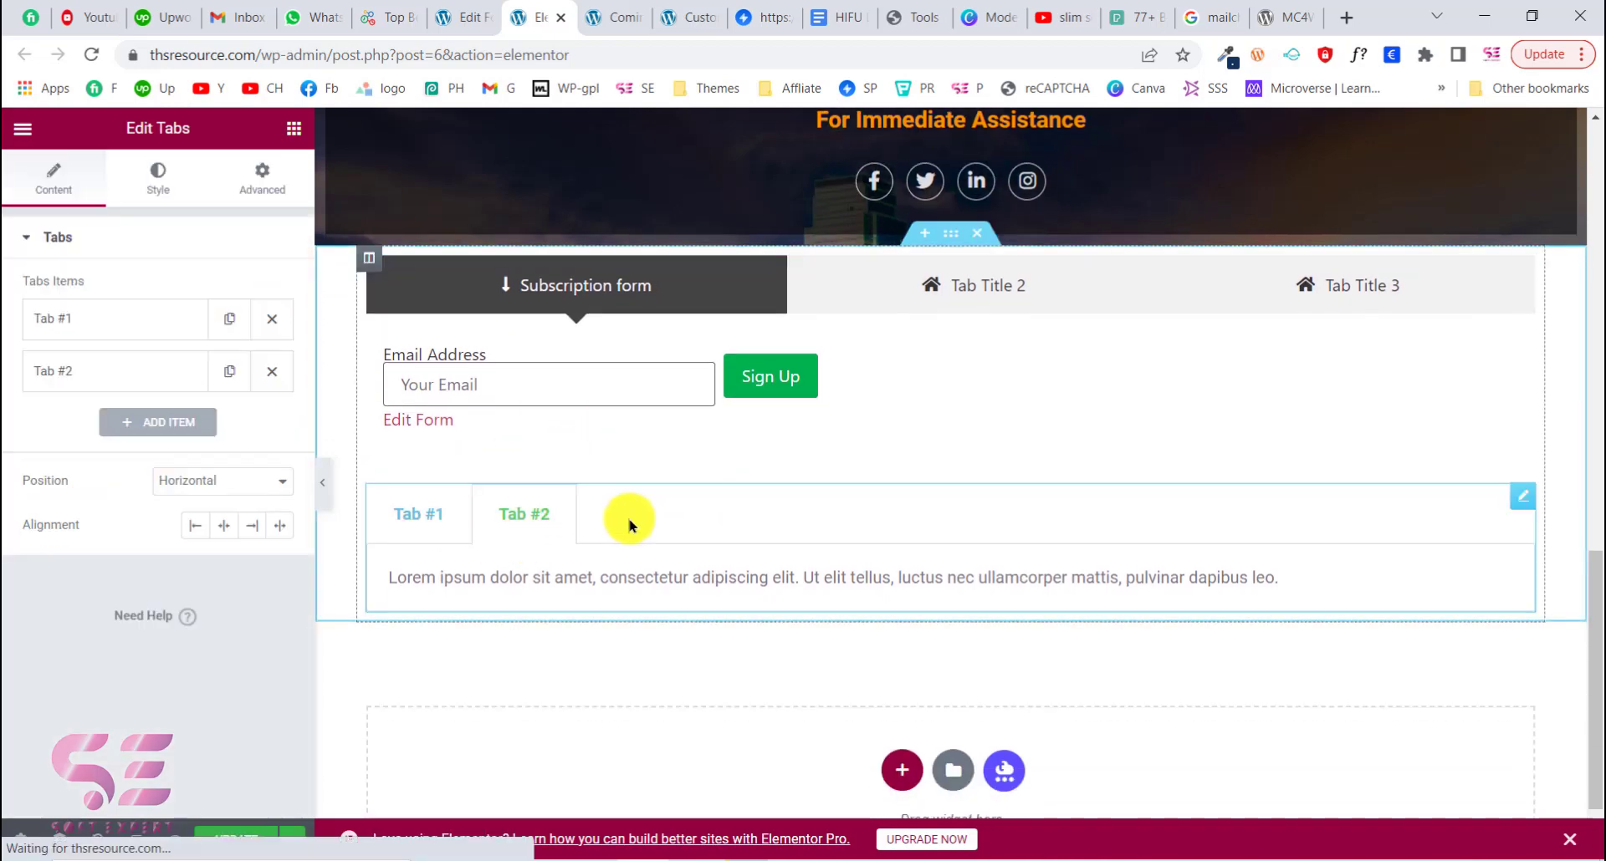
# Paste the form shortcode into the lower section's Tab #1 and title it 'Form 1'.
pyautogui.click(167, 318)
pyautogui.moveTo(147, 639); pyautogui.dragTo(7, 546)
pyautogui.press('BackSpace')
pyautogui.write('[yikes-mailchimp form="1"]')
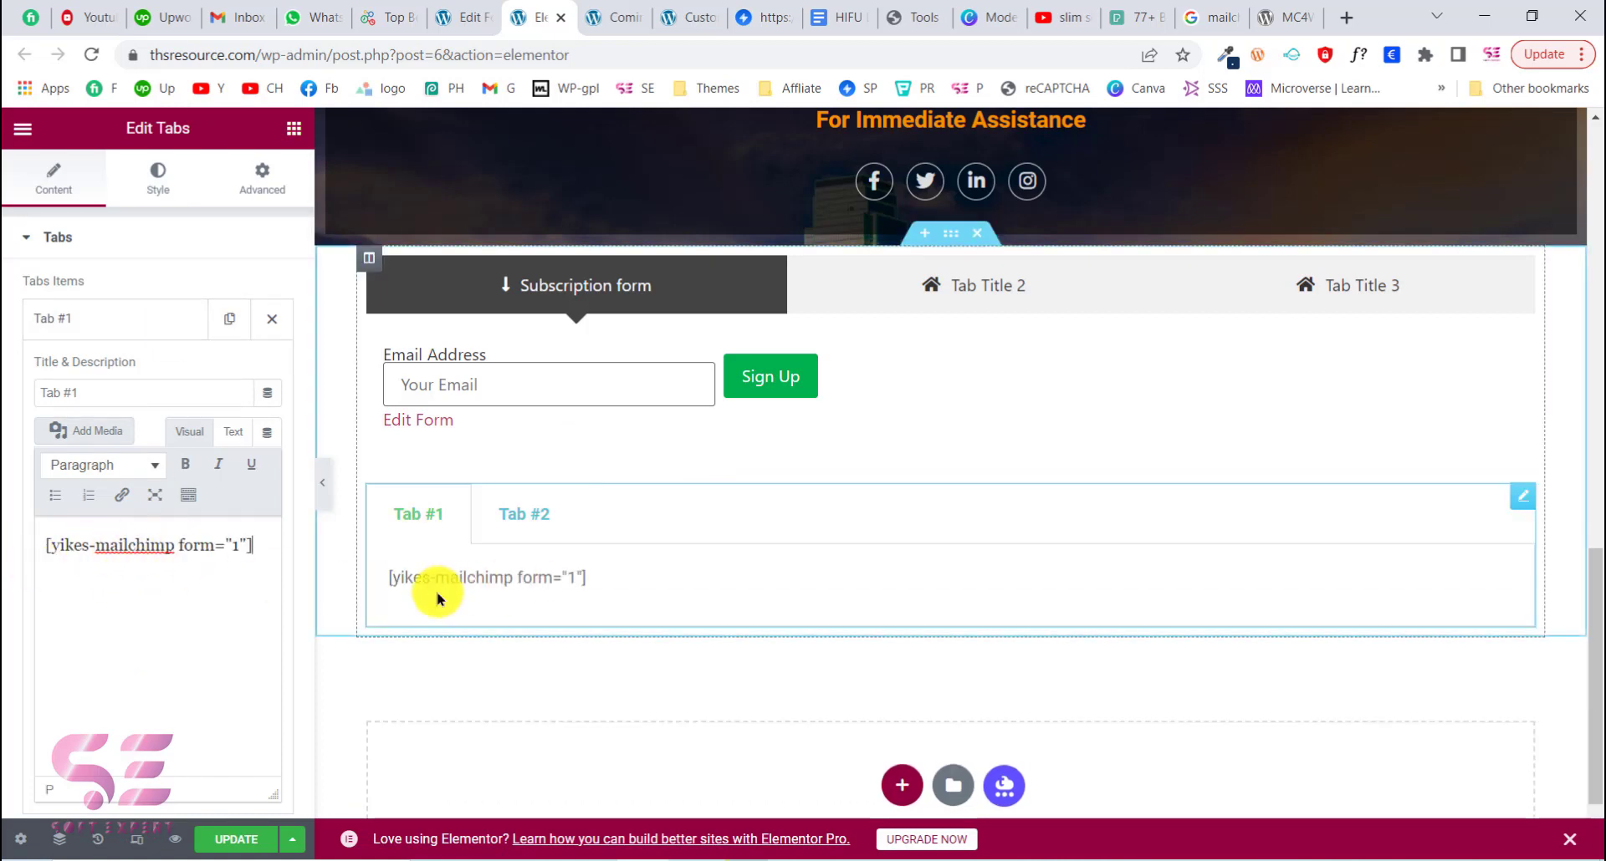
pyautogui.scroll(1, 415, 627)
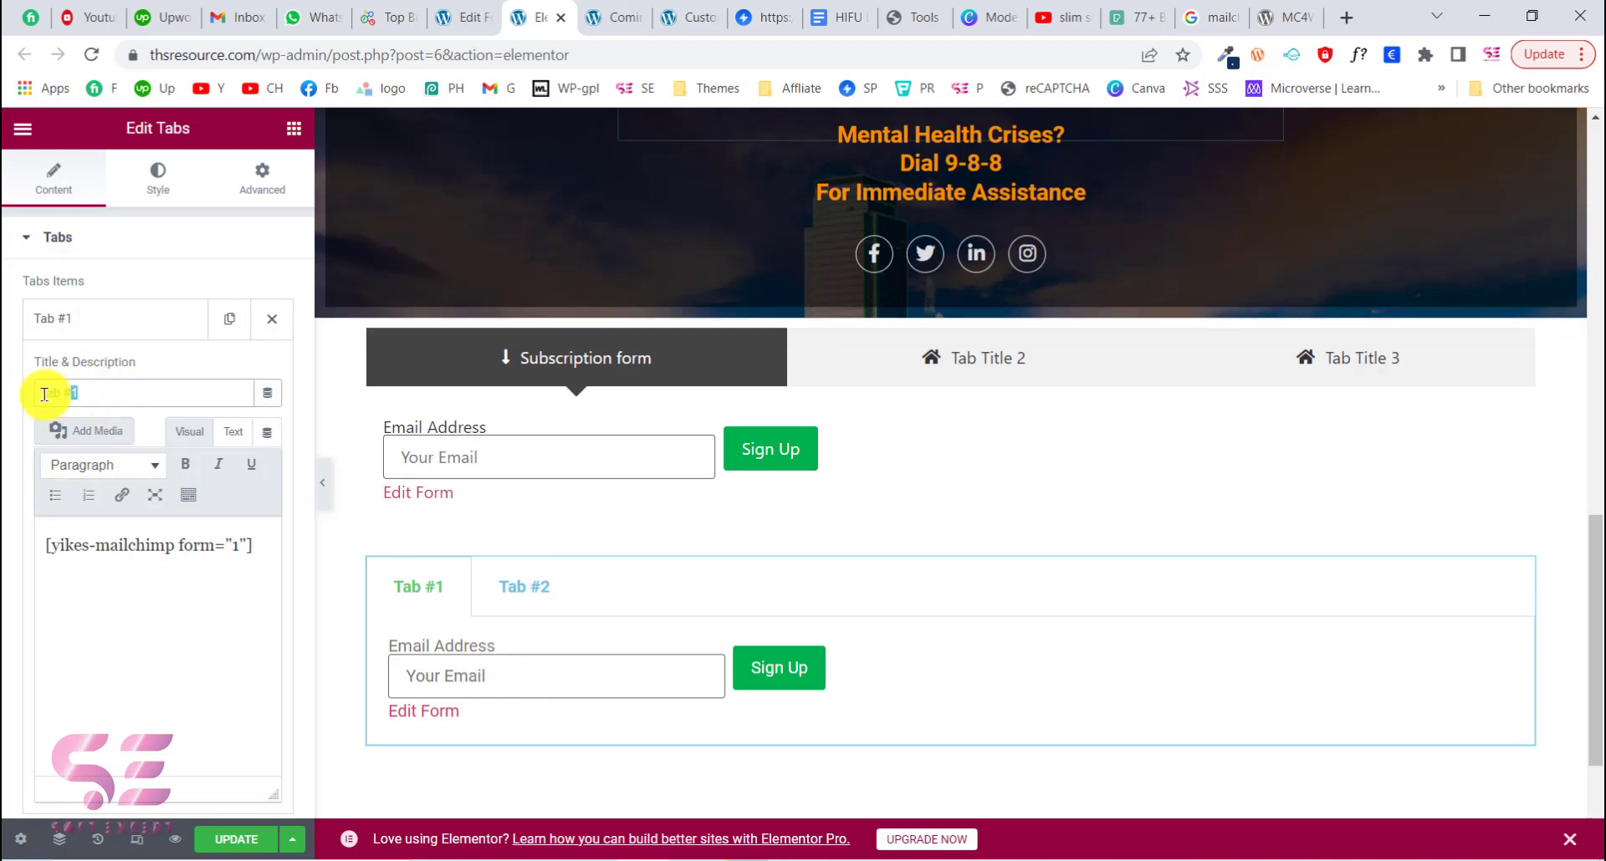
pyautogui.write('Form')
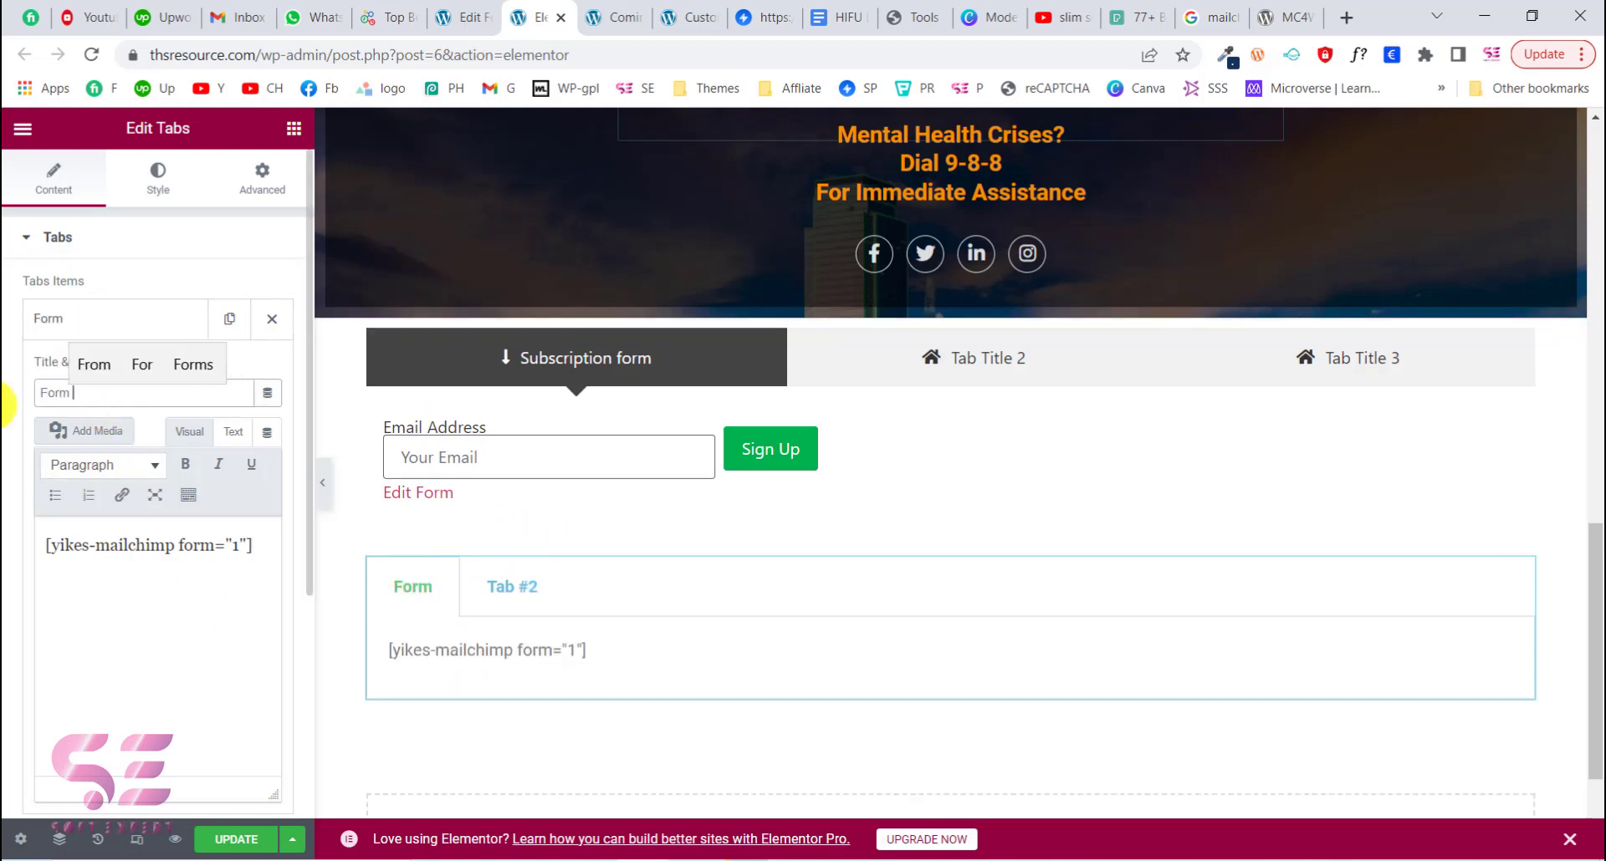
pyautogui.write(' 1')
pyautogui.click(52, 316)
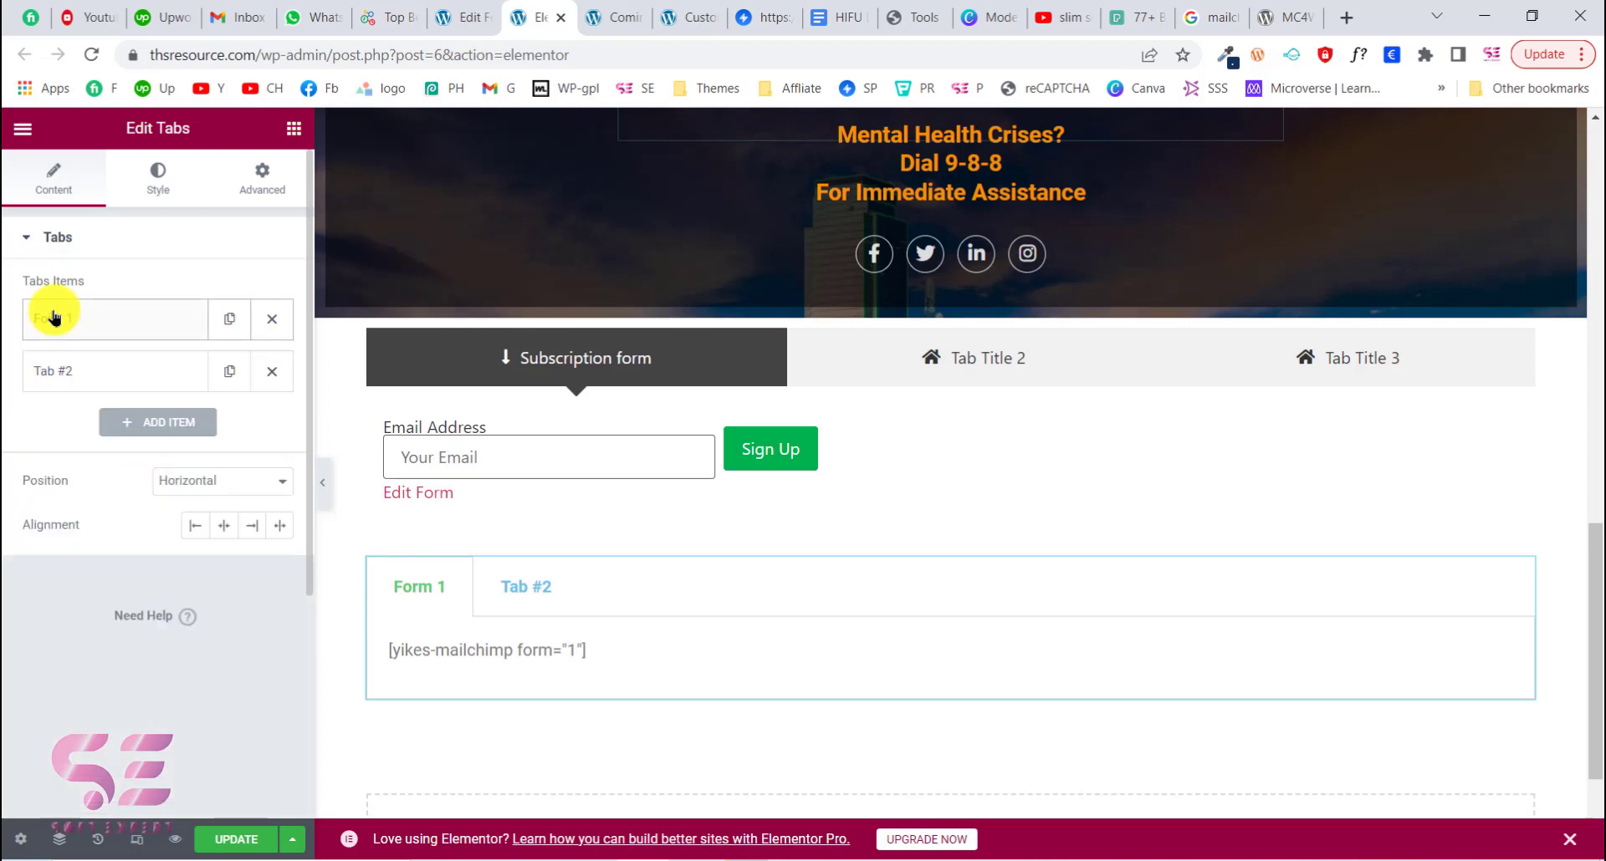
# Delete Tab #2, duplicate the Form 1 tab twice, and renumber a copy's title.
pyautogui.click(272, 376)
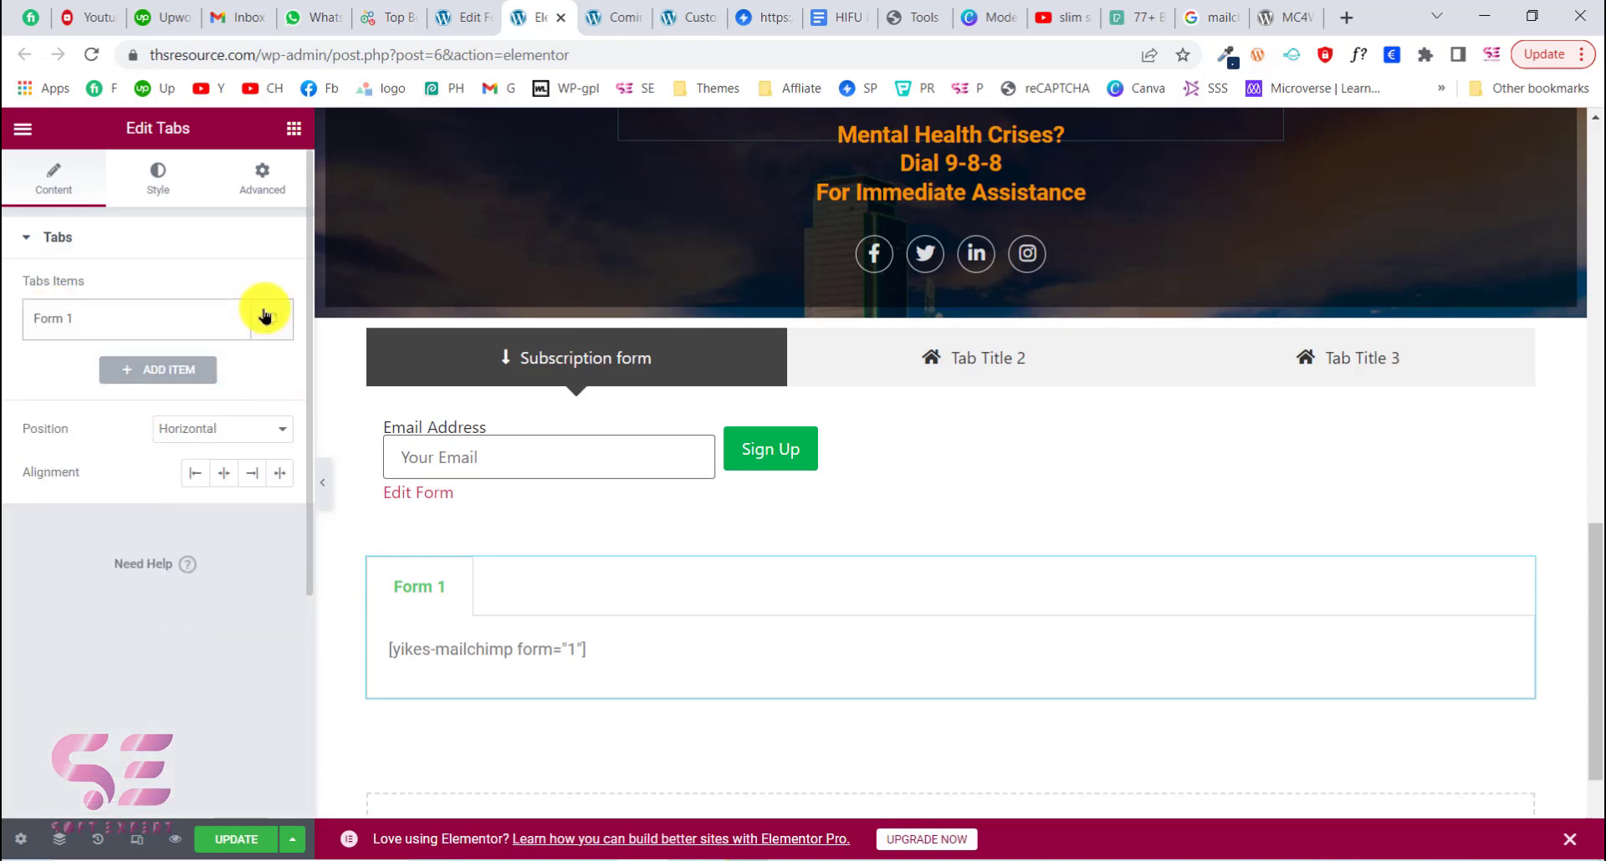
pyautogui.click(231, 319)
pyautogui.click(232, 370)
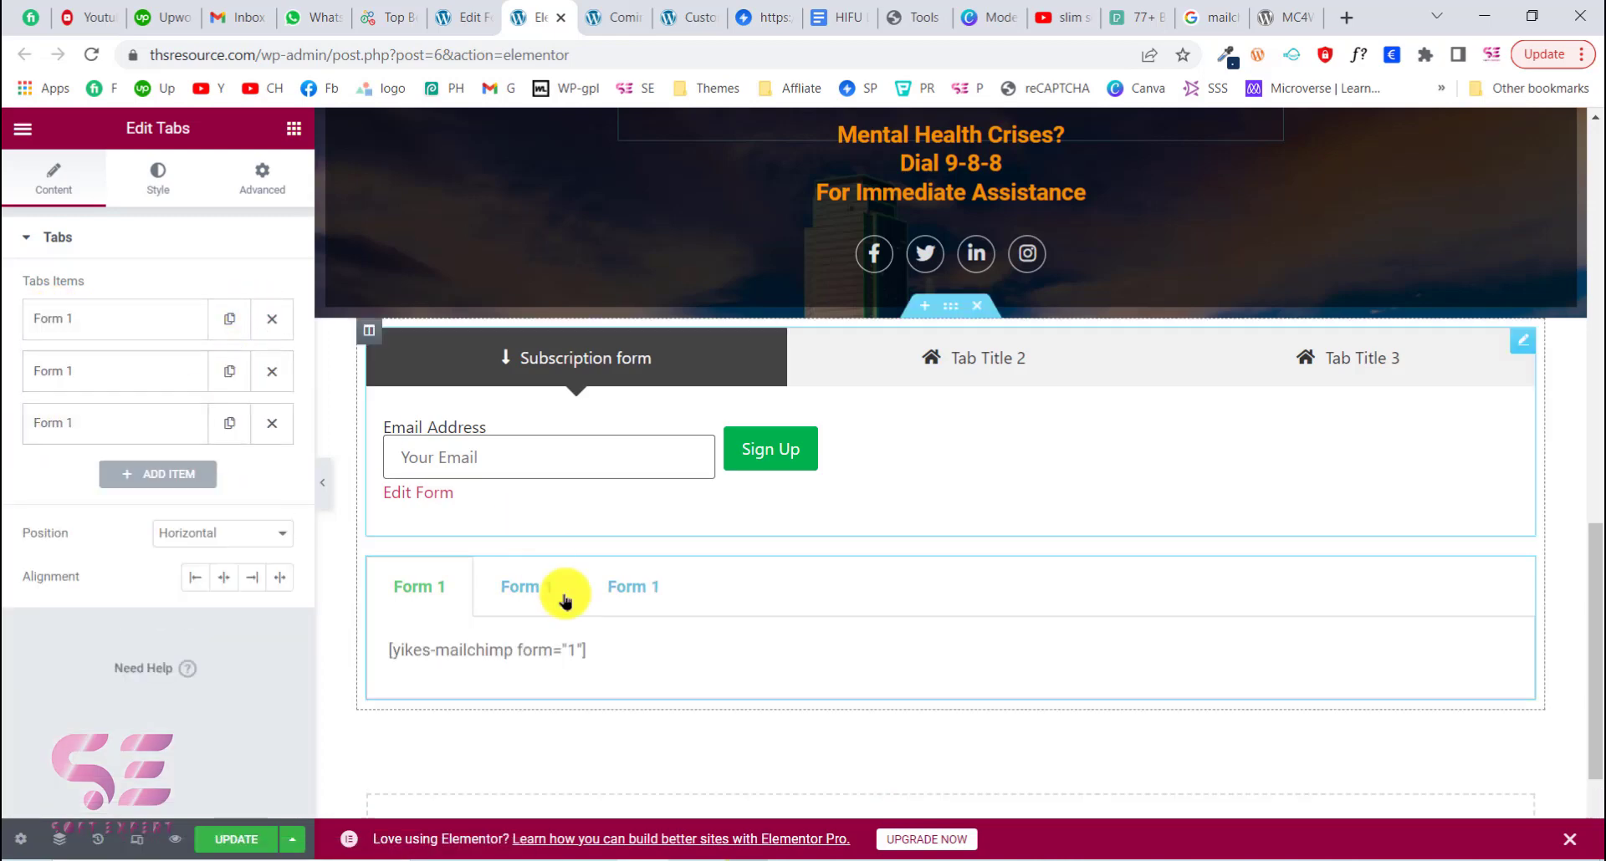
pyautogui.click(143, 372)
pyautogui.press('BackSpace')
pyautogui.write('3')
pyautogui.click(107, 371)
# Select the Form 2 shortcode, then bring up the Get connected form's edit page.
pyautogui.click(108, 371)
pyautogui.moveTo(42, 598); pyautogui.dragTo(226, 594)
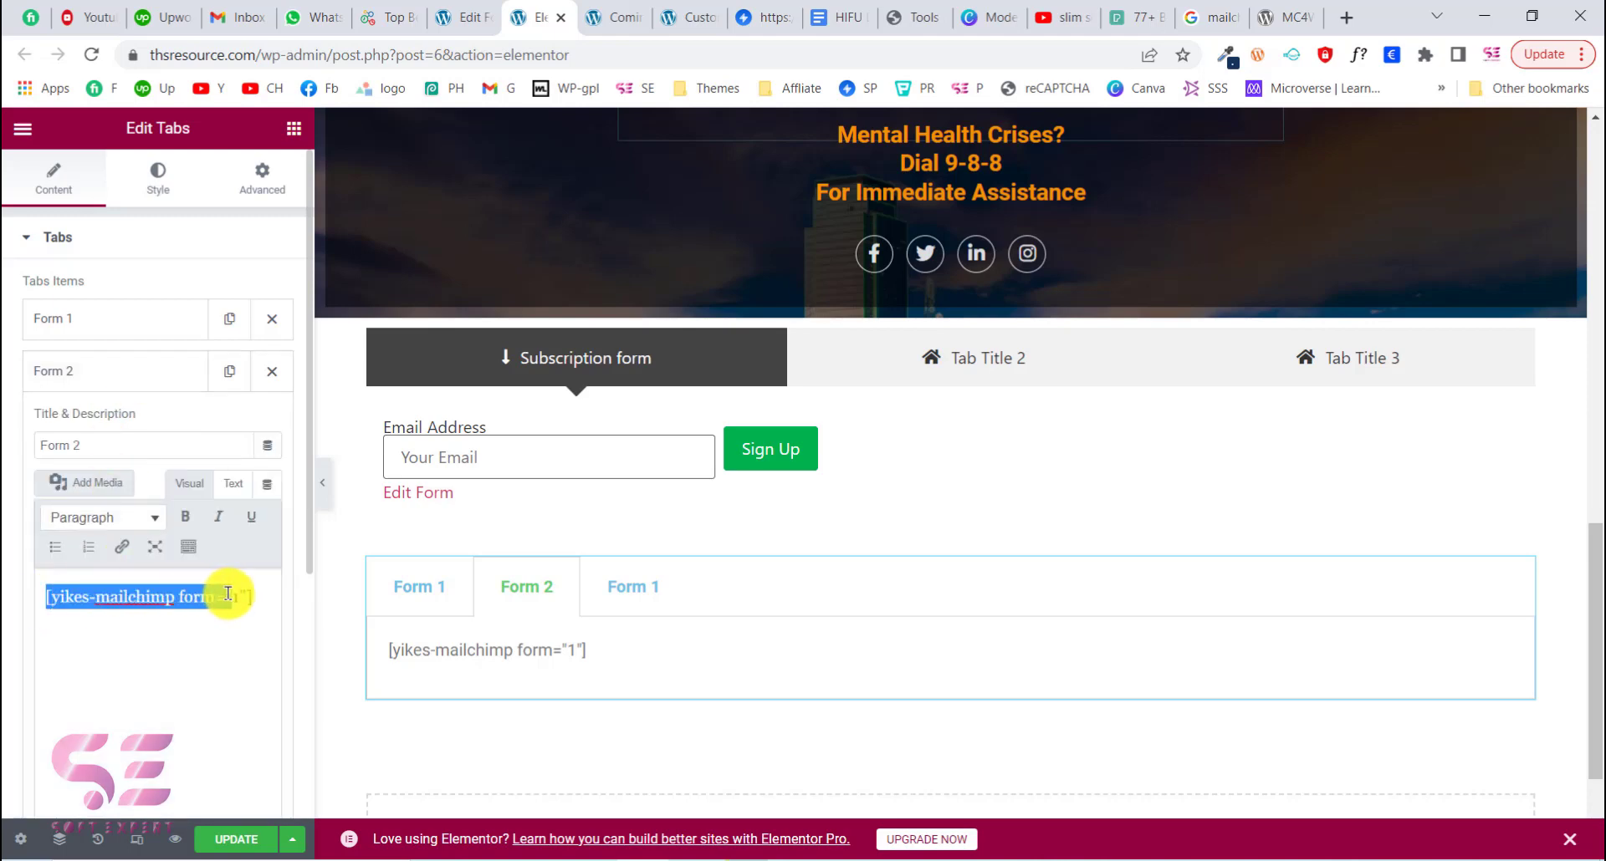
pyautogui.click(464, 17)
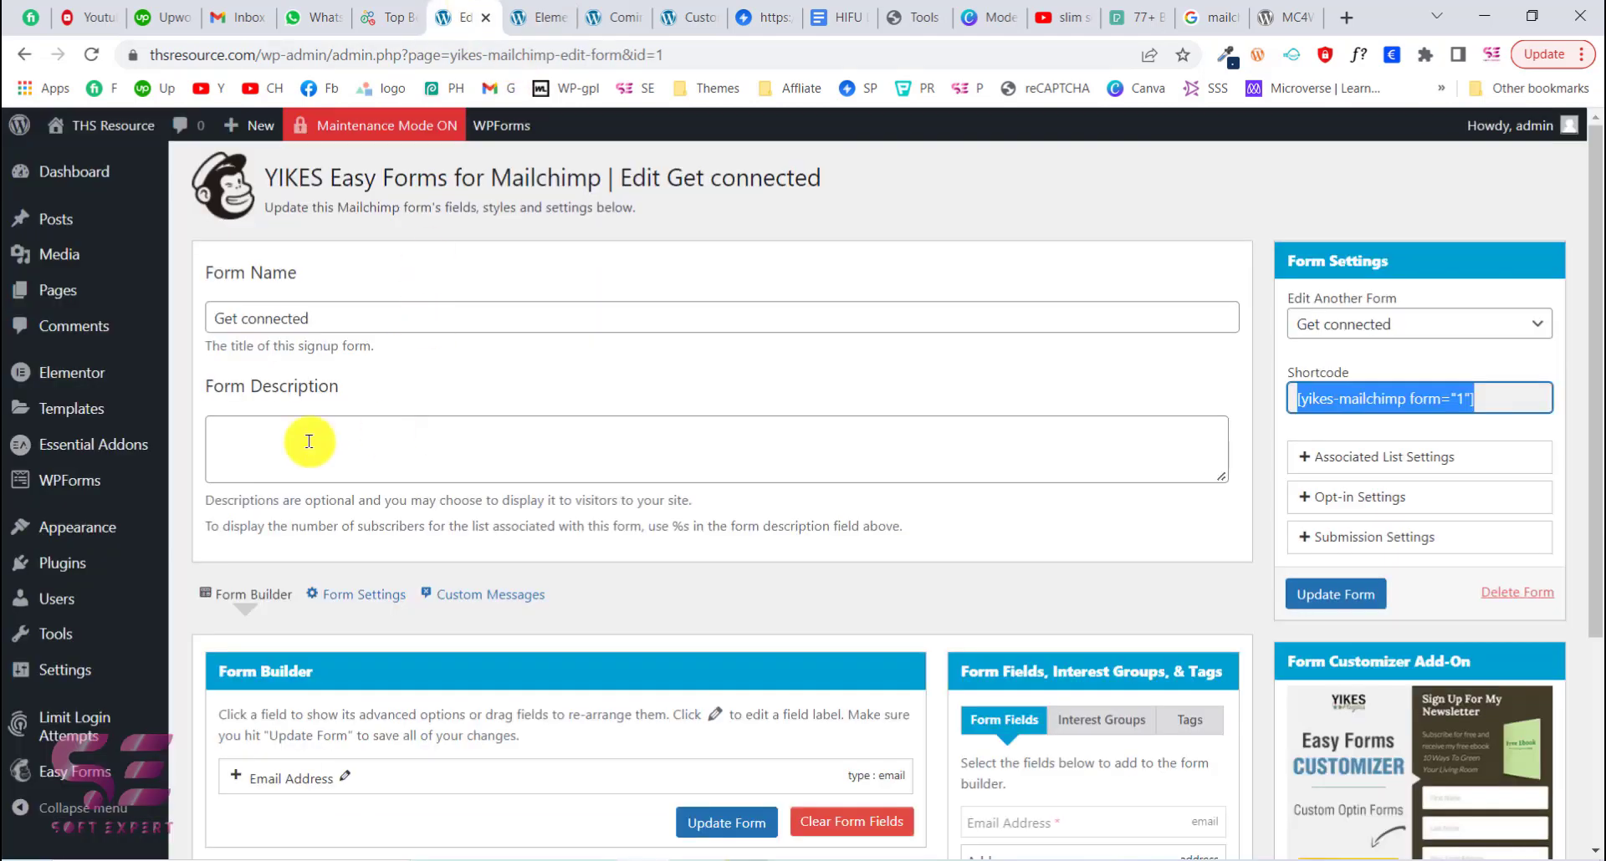
# Open the Providers form and note its [yikes-mailchimp form="2"] shortcode and THS Resource list.
pyautogui.click(25, 59)
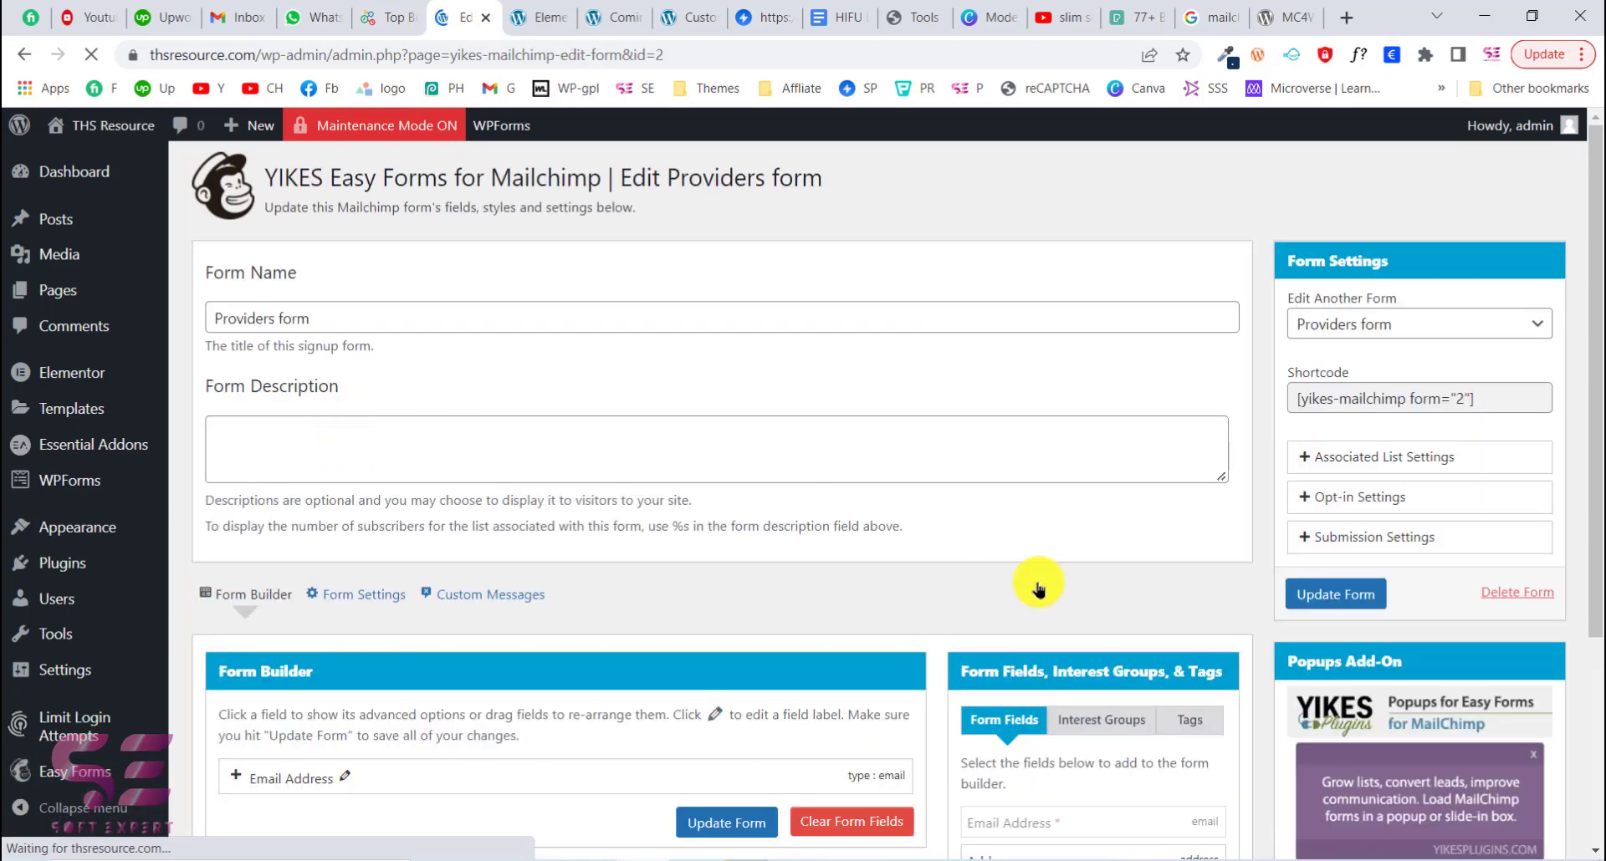
pyautogui.click(1488, 399)
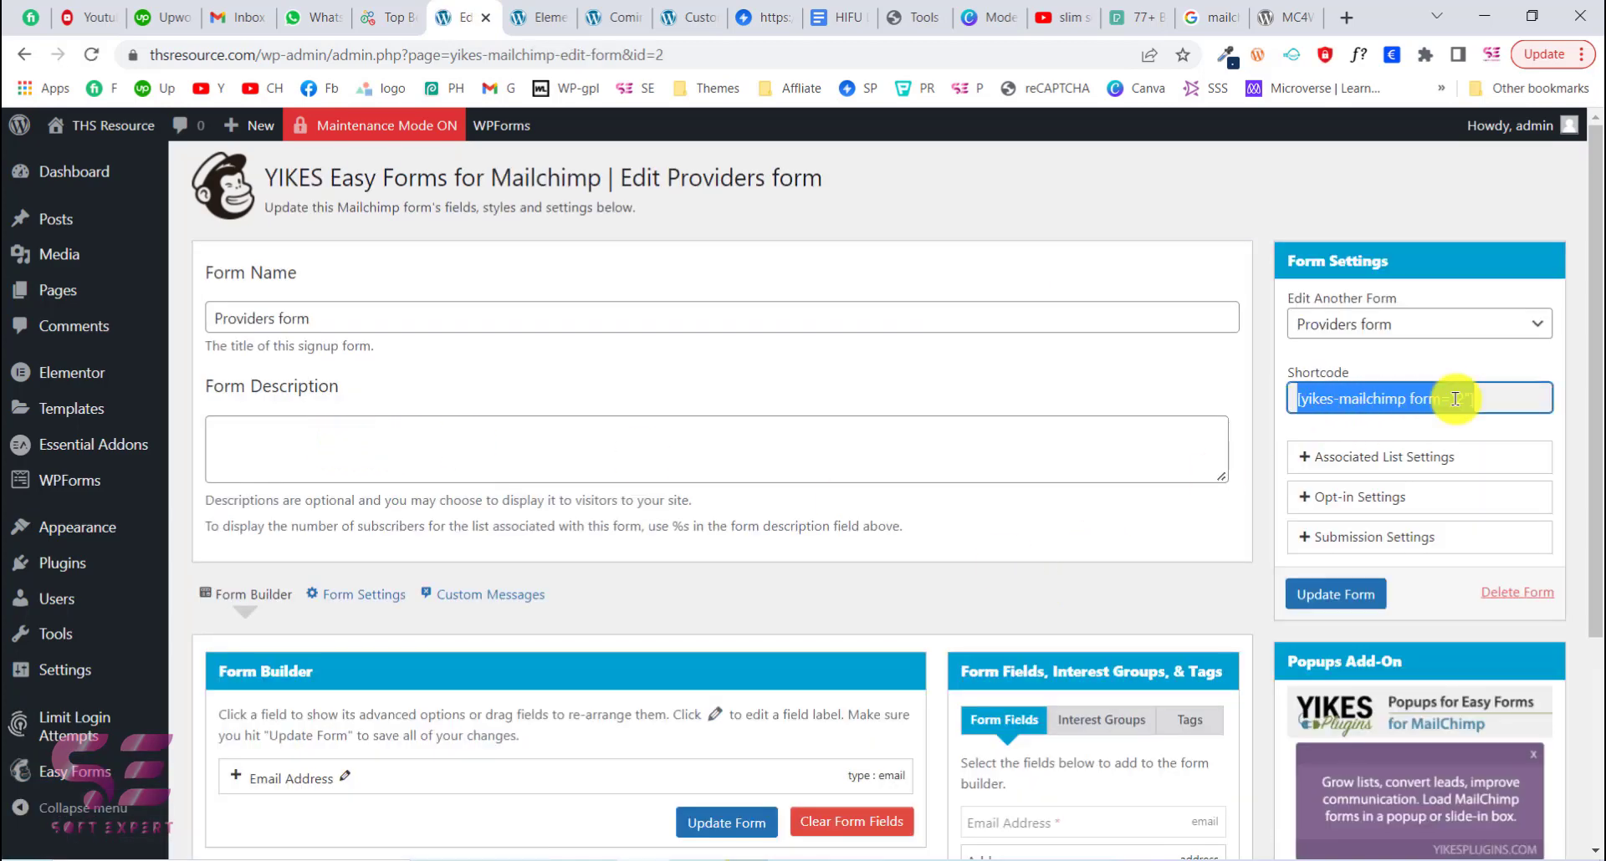
pyautogui.click(1488, 398)
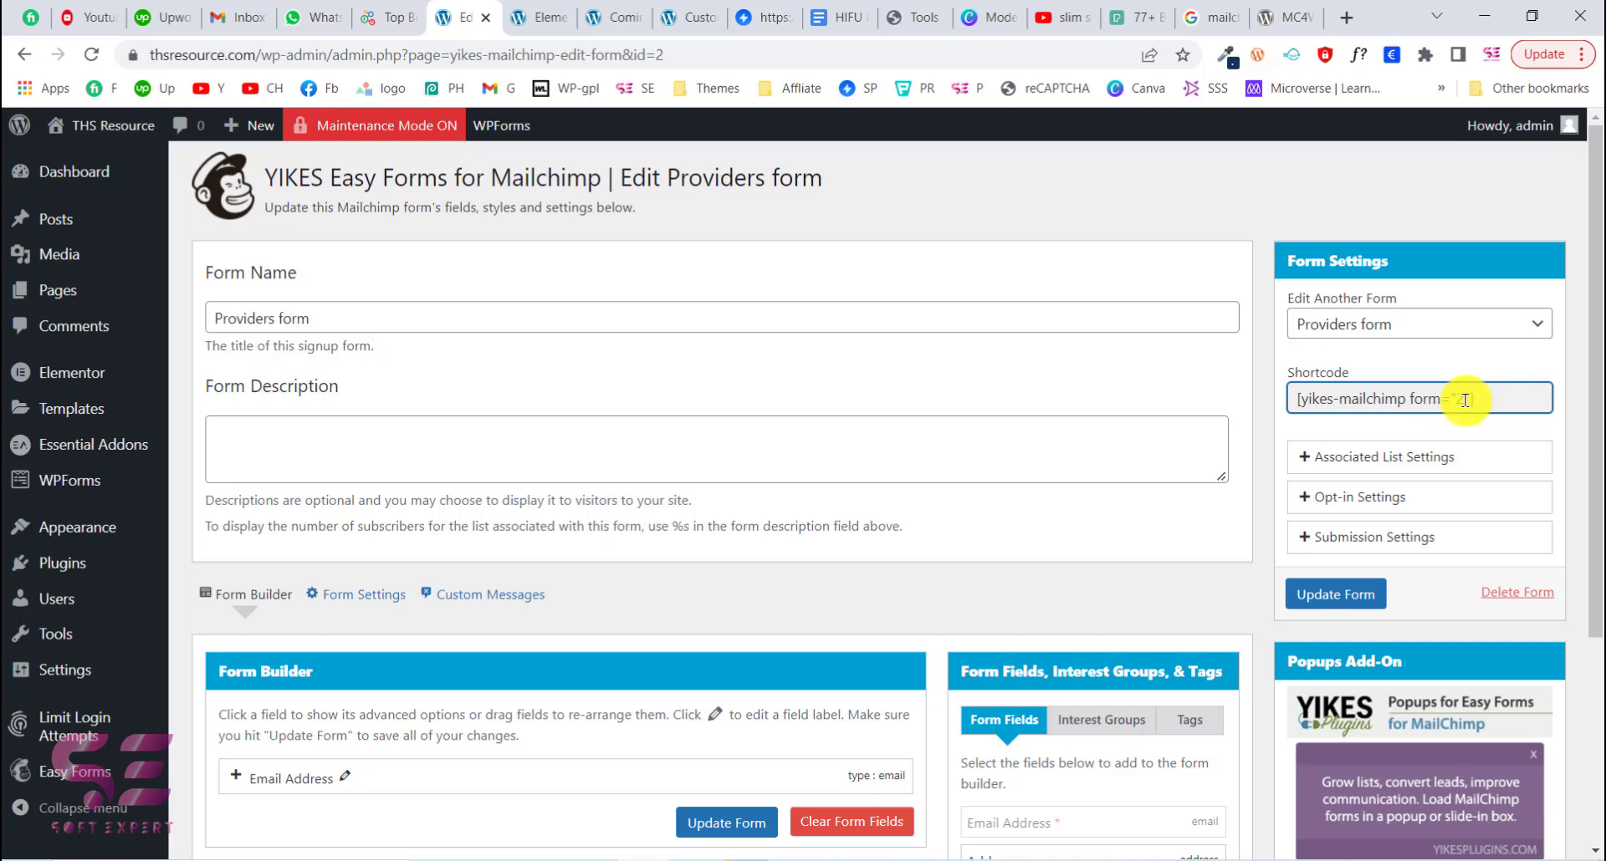
pyautogui.click(1460, 399)
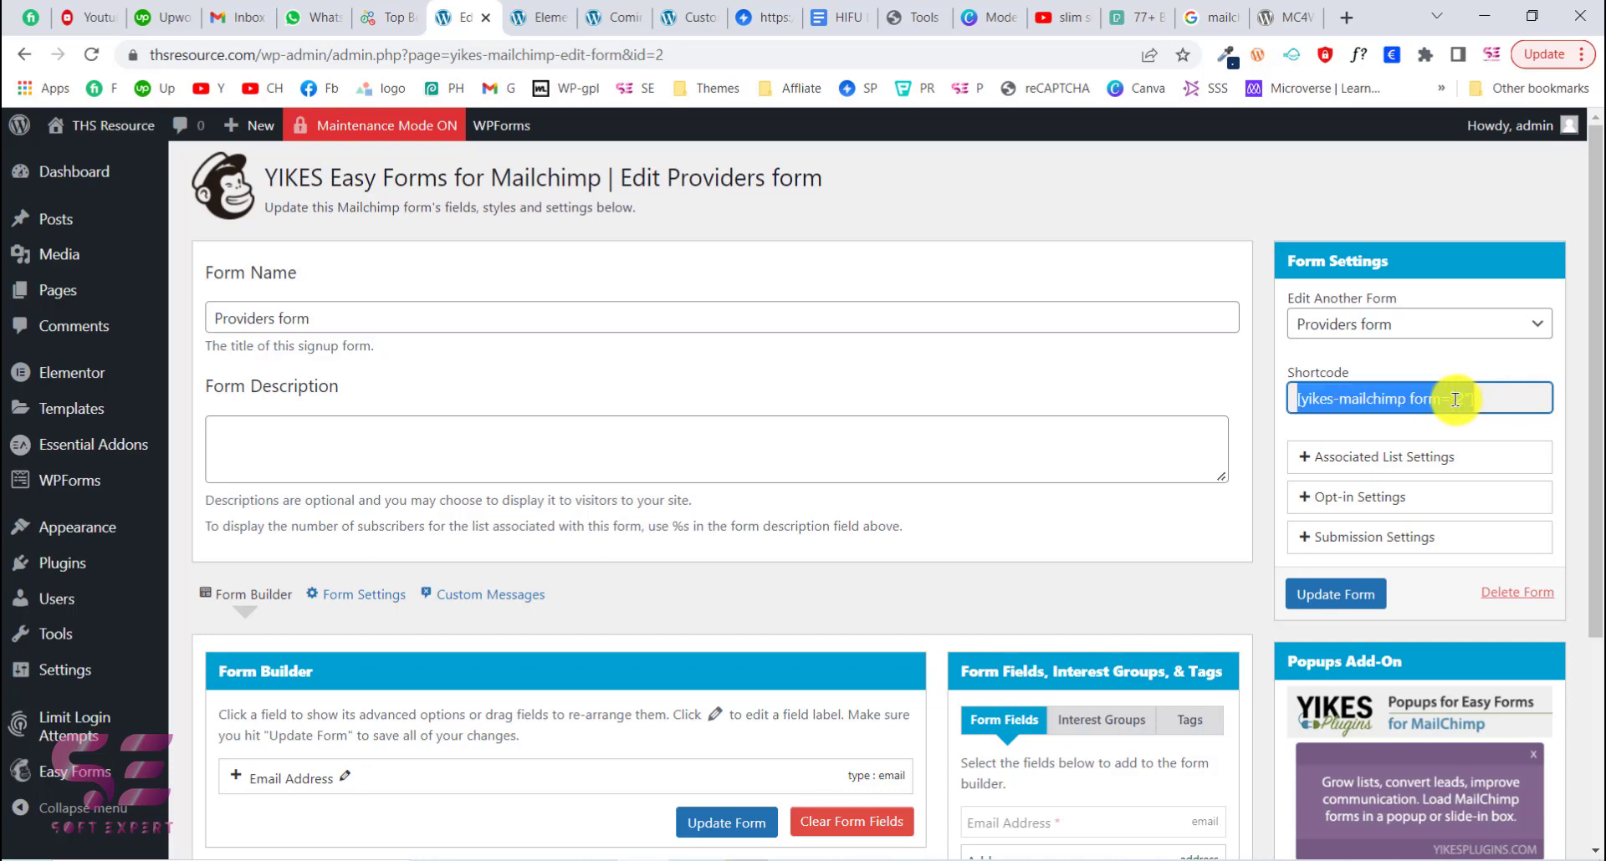
pyautogui.click(1393, 401)
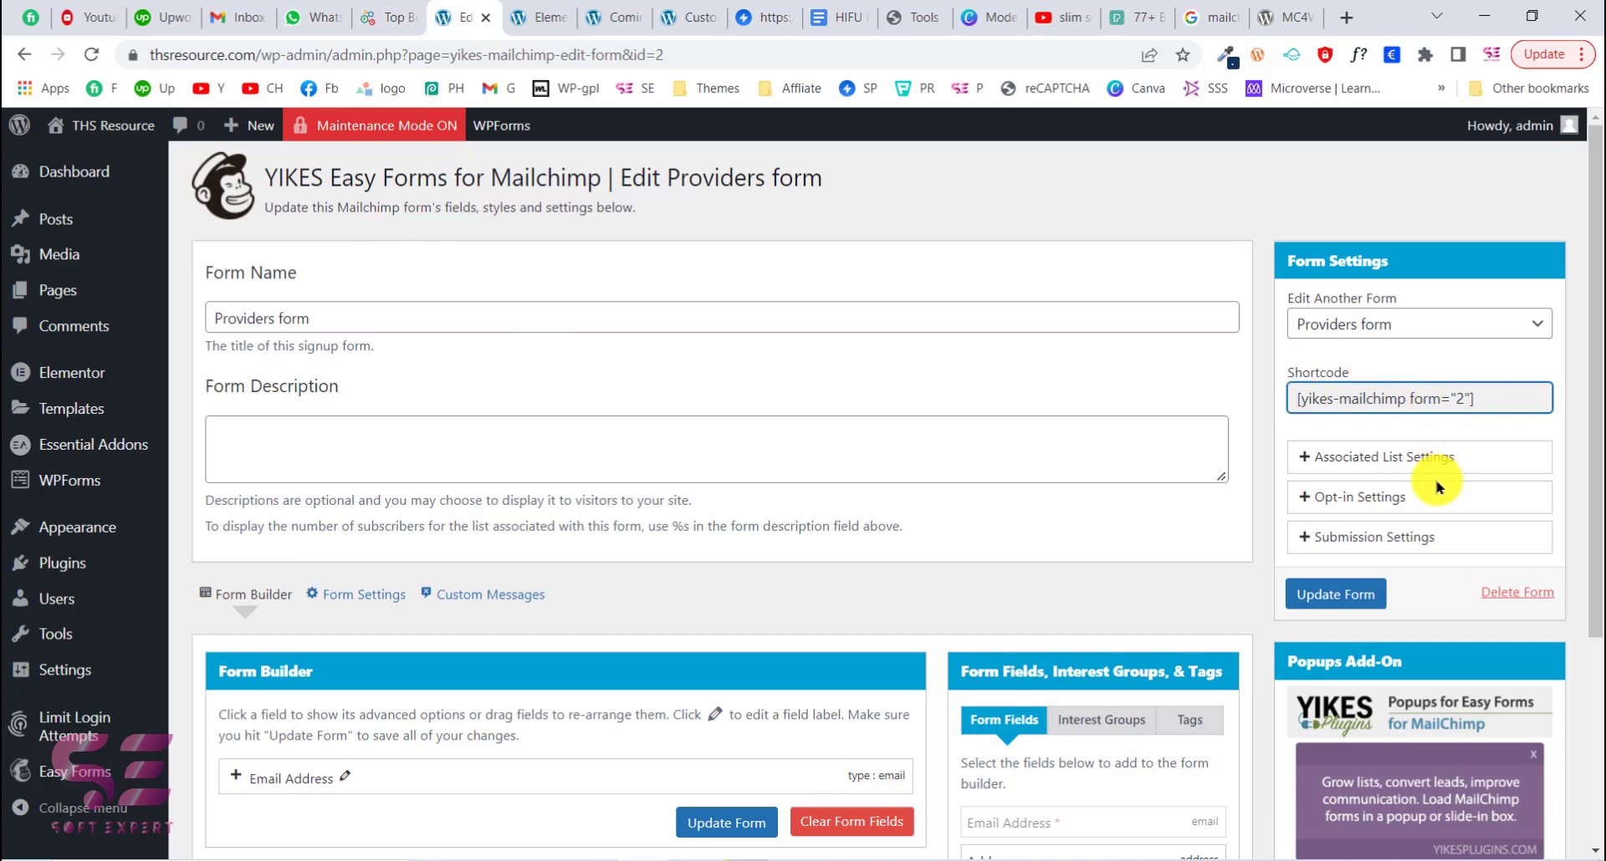
pyautogui.click(1404, 468)
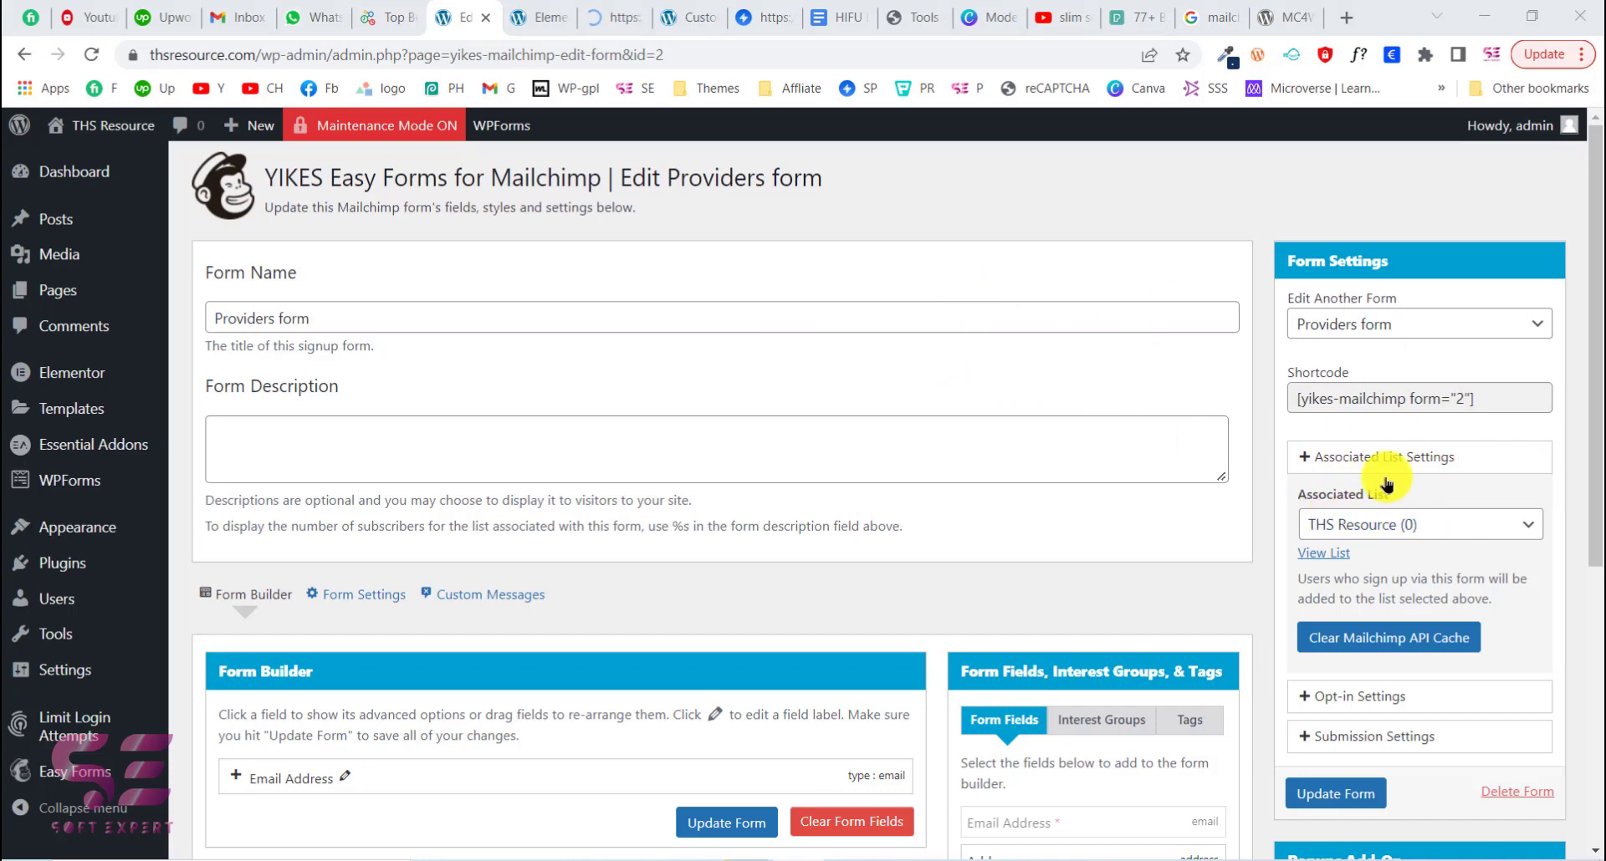
pyautogui.click(550, 7)
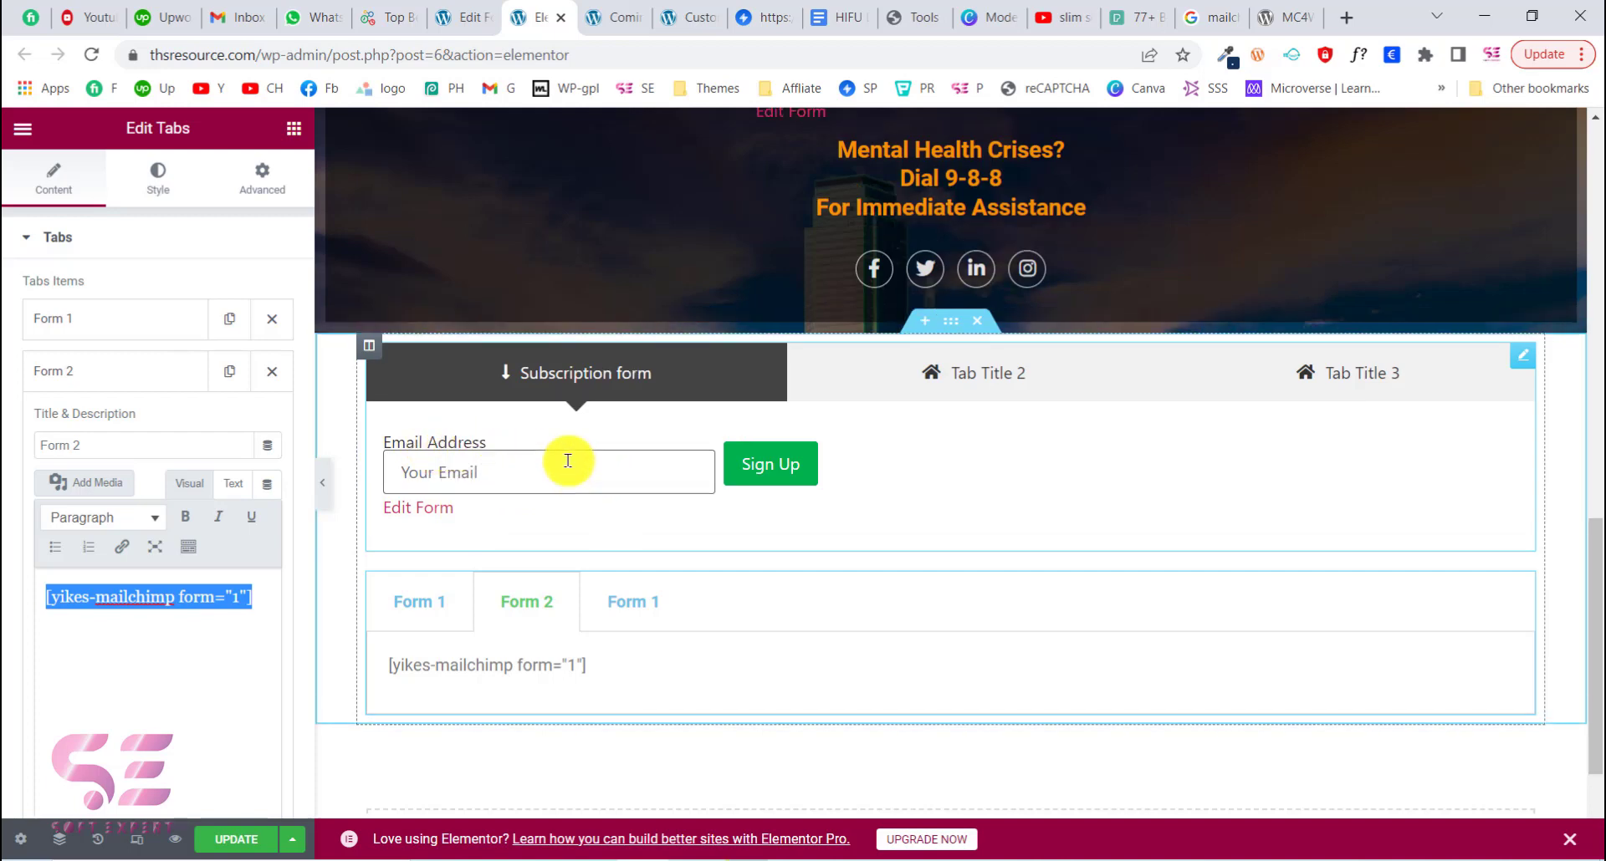
# Preview the coming-soon page, cycling through the Provider Sign Up, Newsletter and Get Connected tabs.
pyautogui.scroll(6, 566, 459)
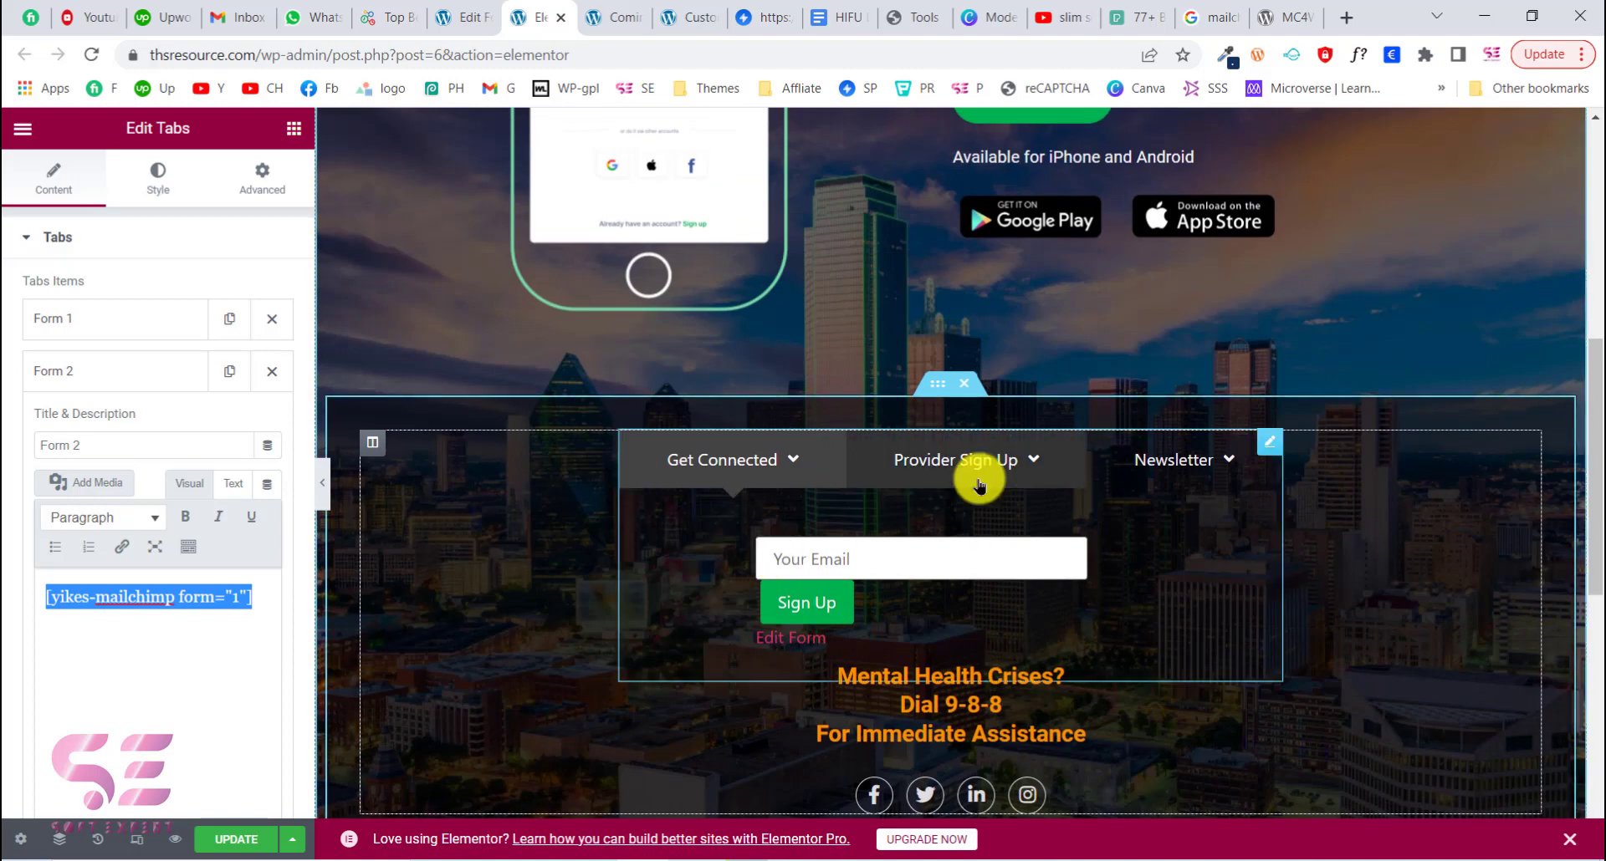
pyautogui.click(613, 19)
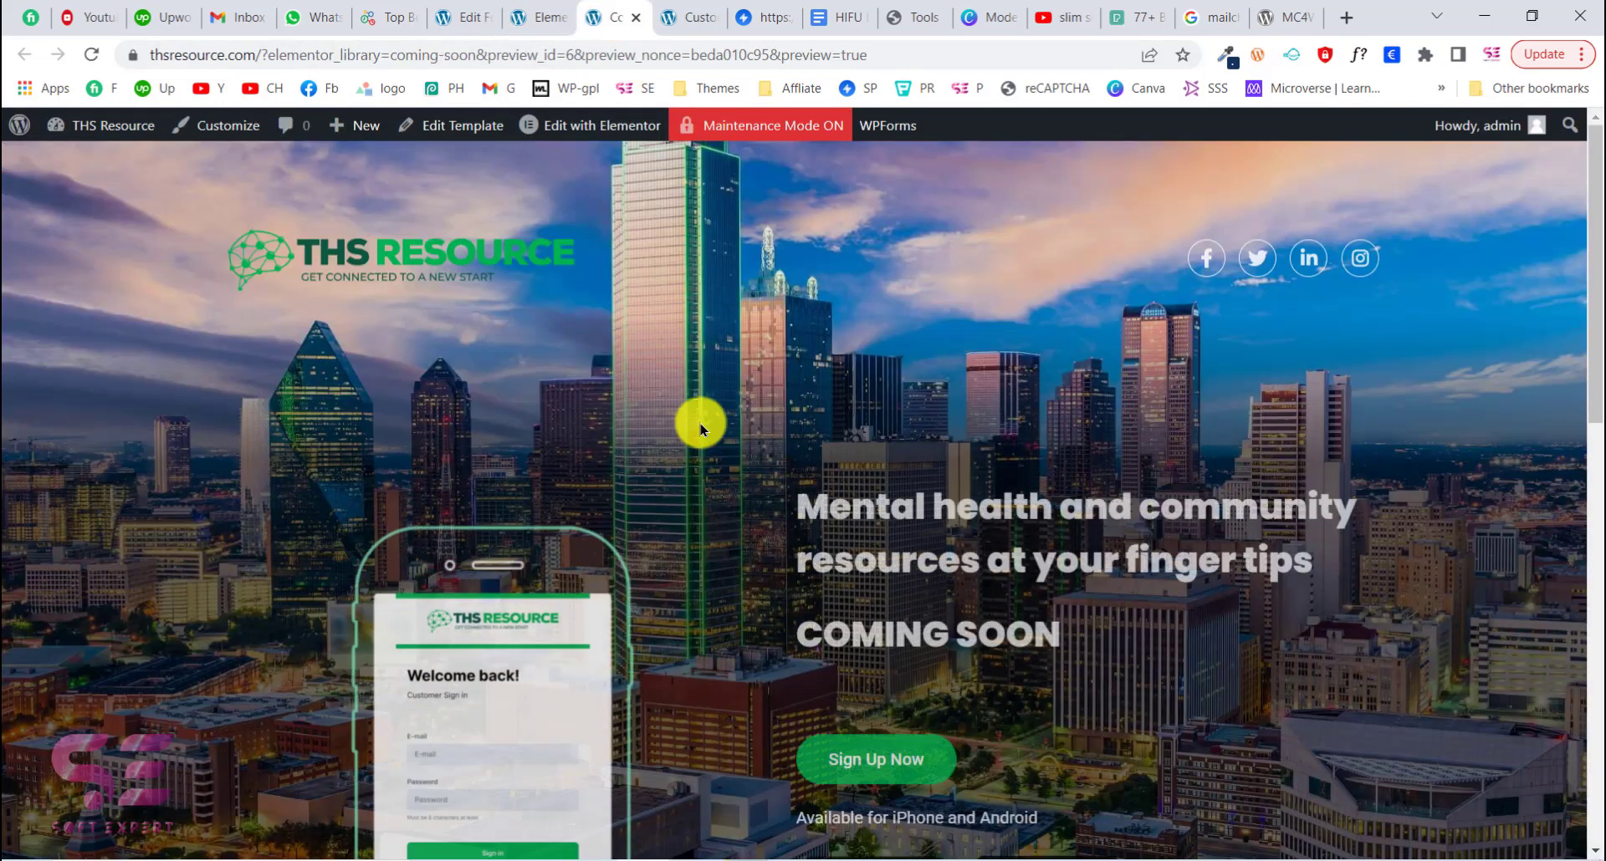
pyautogui.scroll(-9, 699, 424)
pyautogui.scroll(1, 701, 429)
pyautogui.click(728, 498)
pyautogui.click(1001, 505)
pyautogui.click(814, 502)
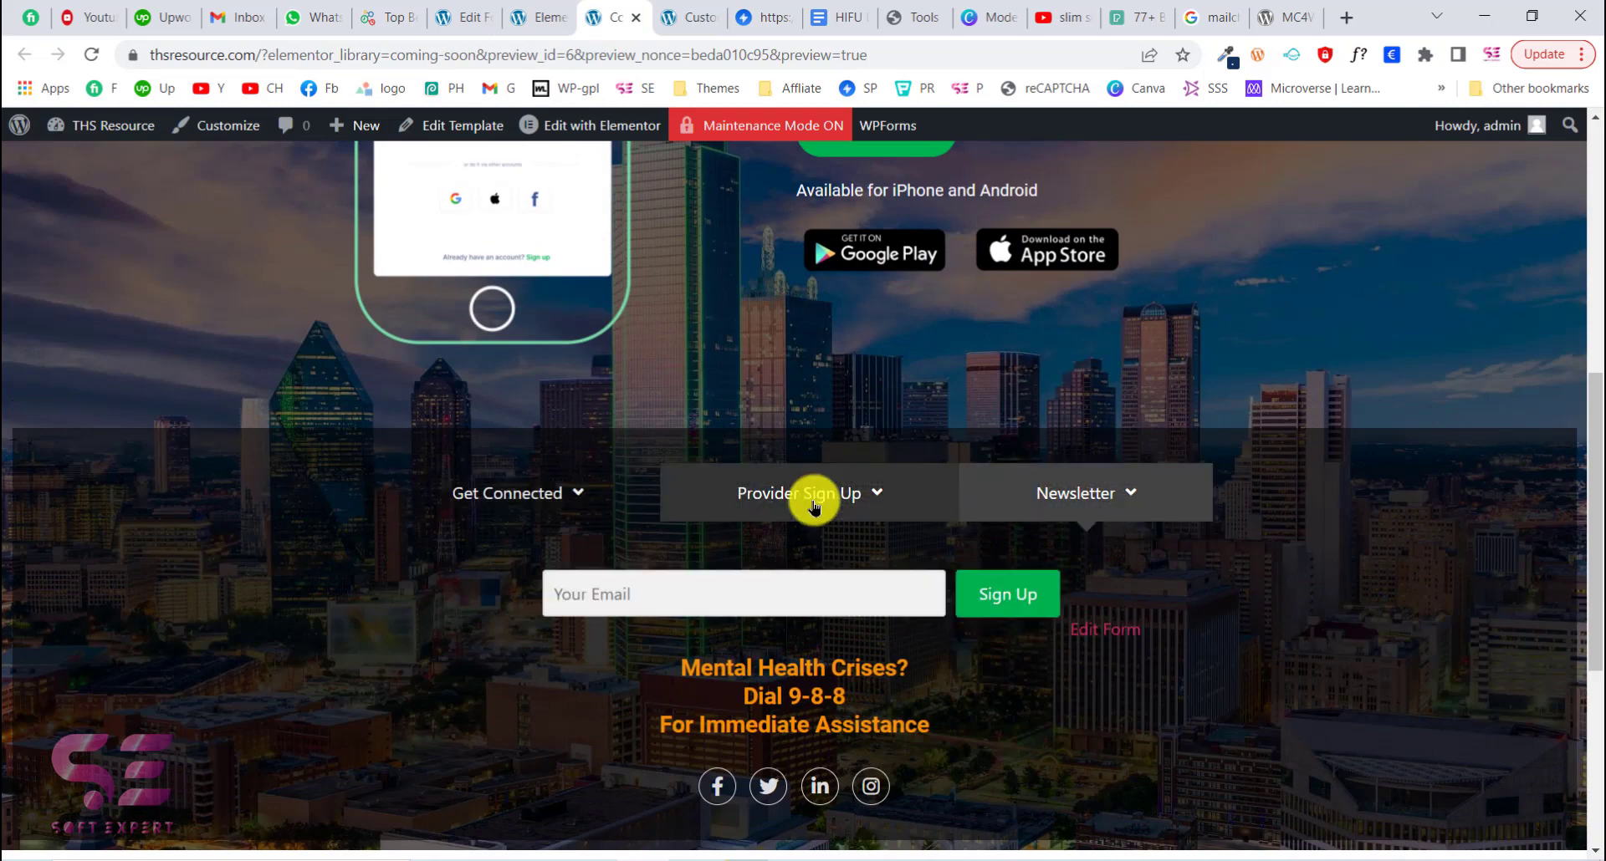
pyautogui.click(567, 513)
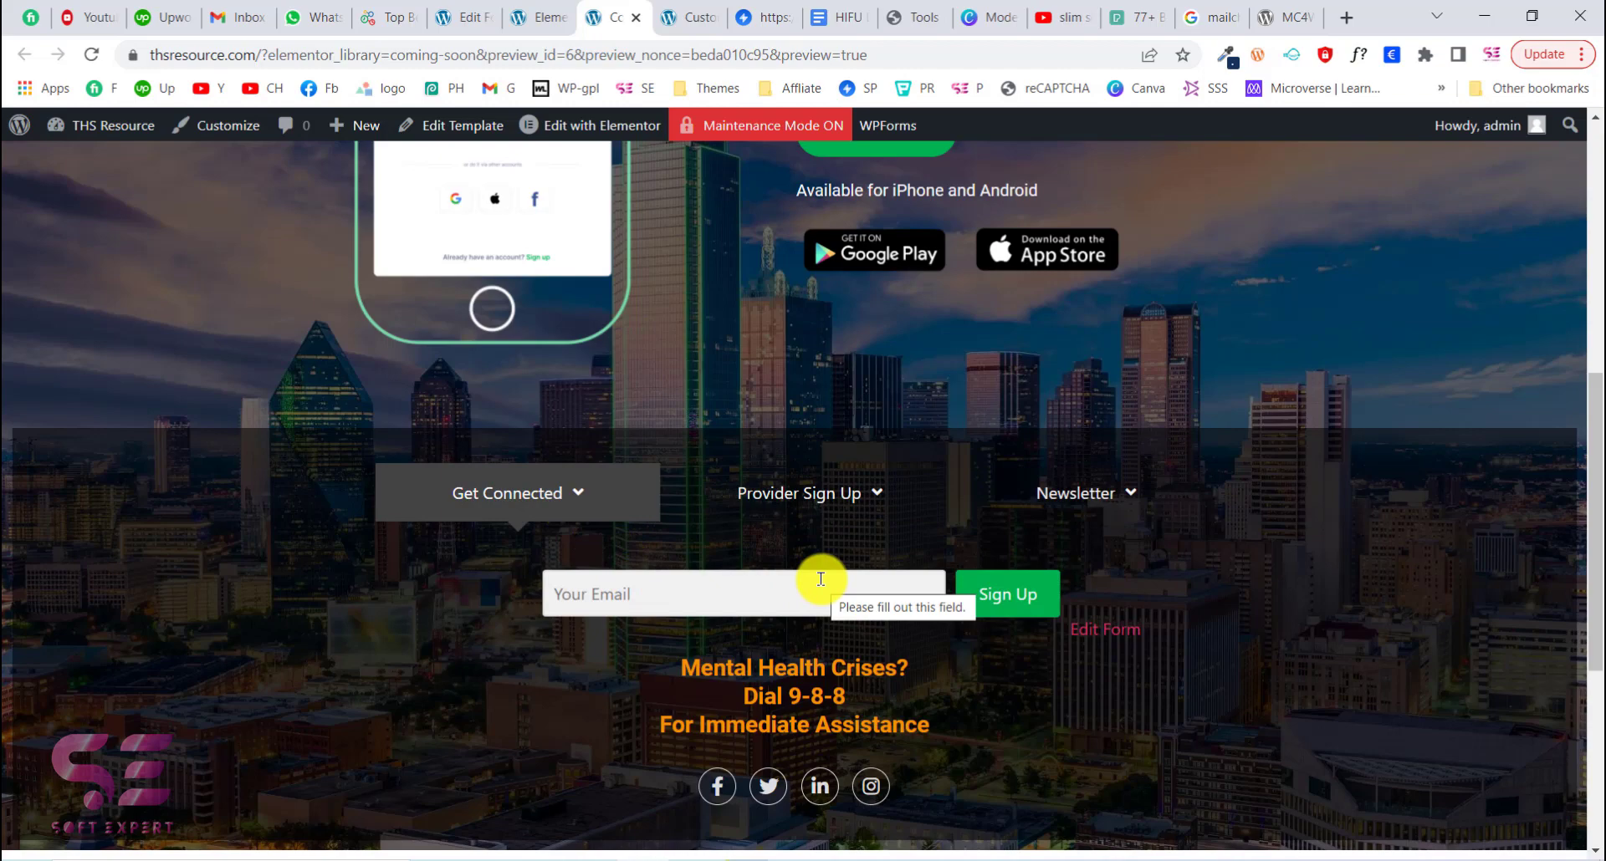
pyautogui.click(692, 17)
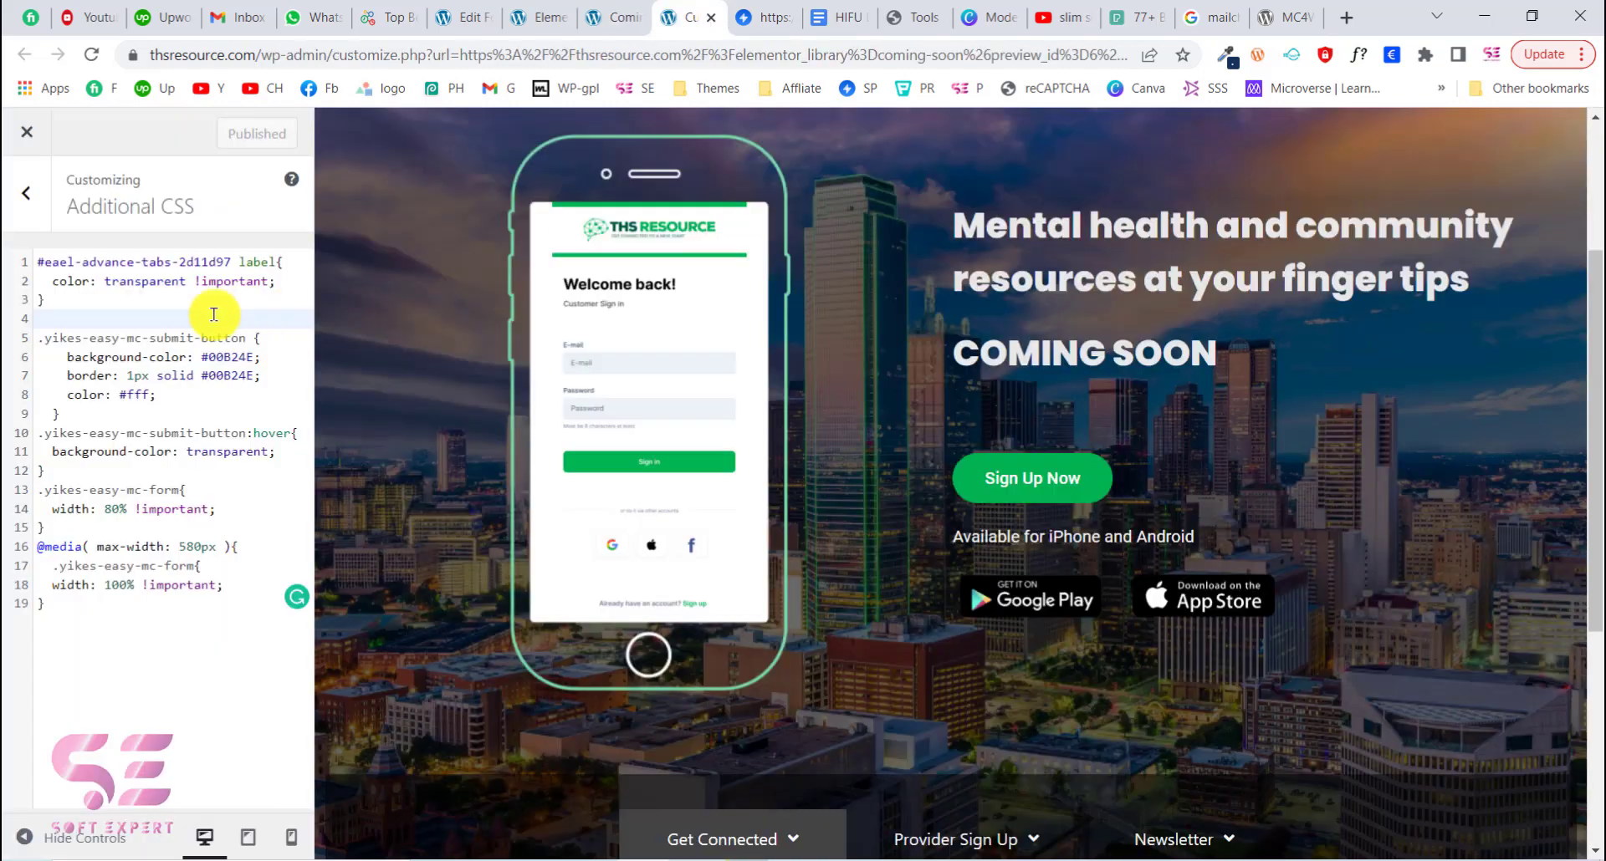
pyautogui.moveTo(39, 335); pyautogui.dragTo(222, 585)
pyautogui.click(223, 584)
pyautogui.scroll(-5, 715, 545)
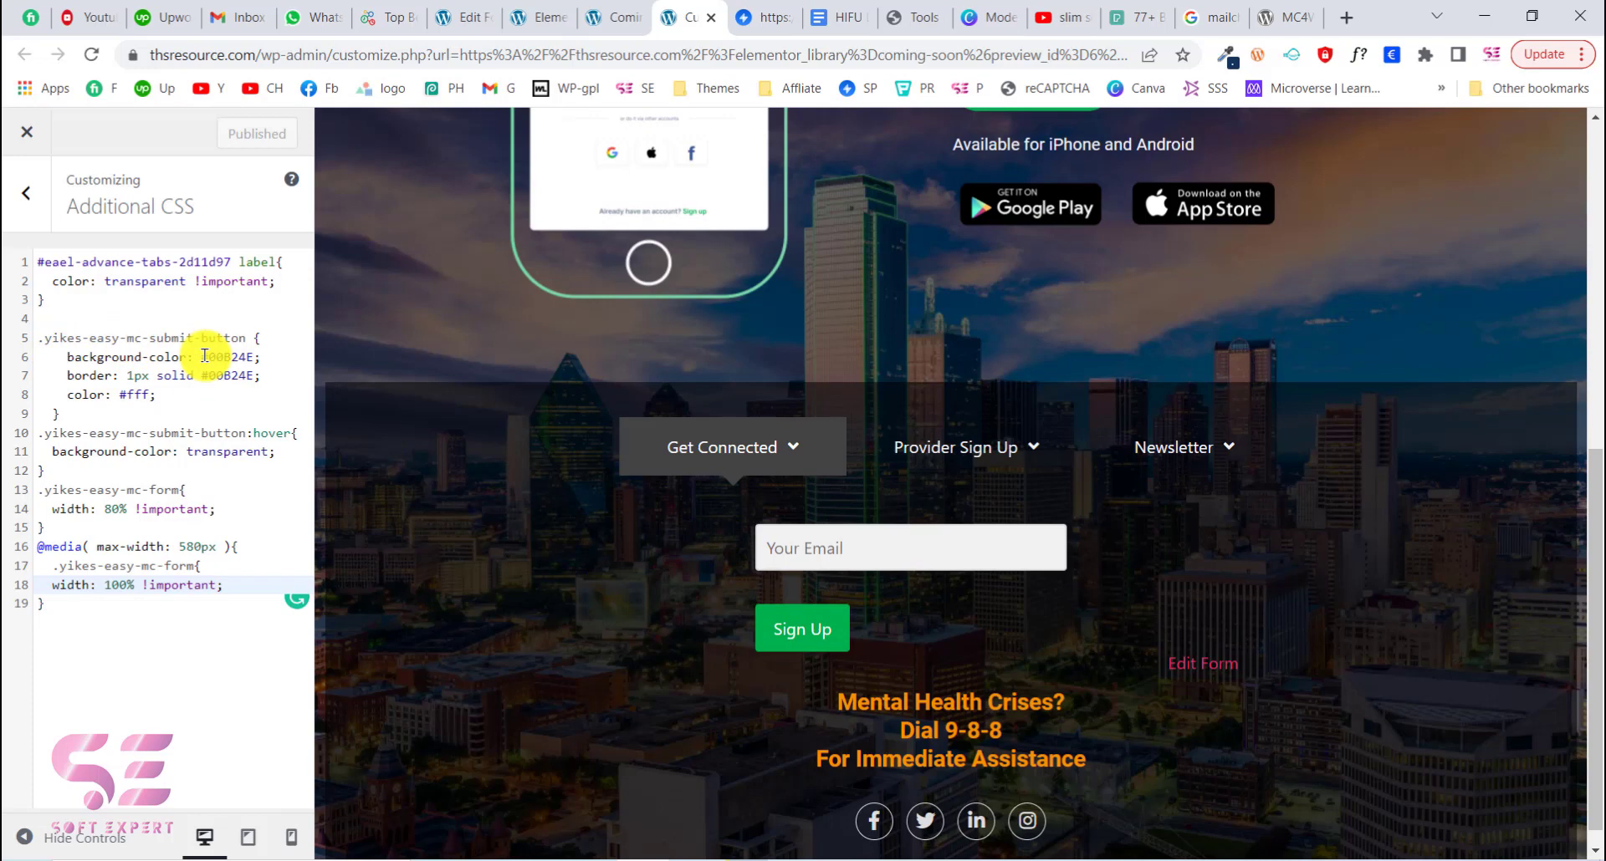
pyautogui.doubleClick(231, 358)
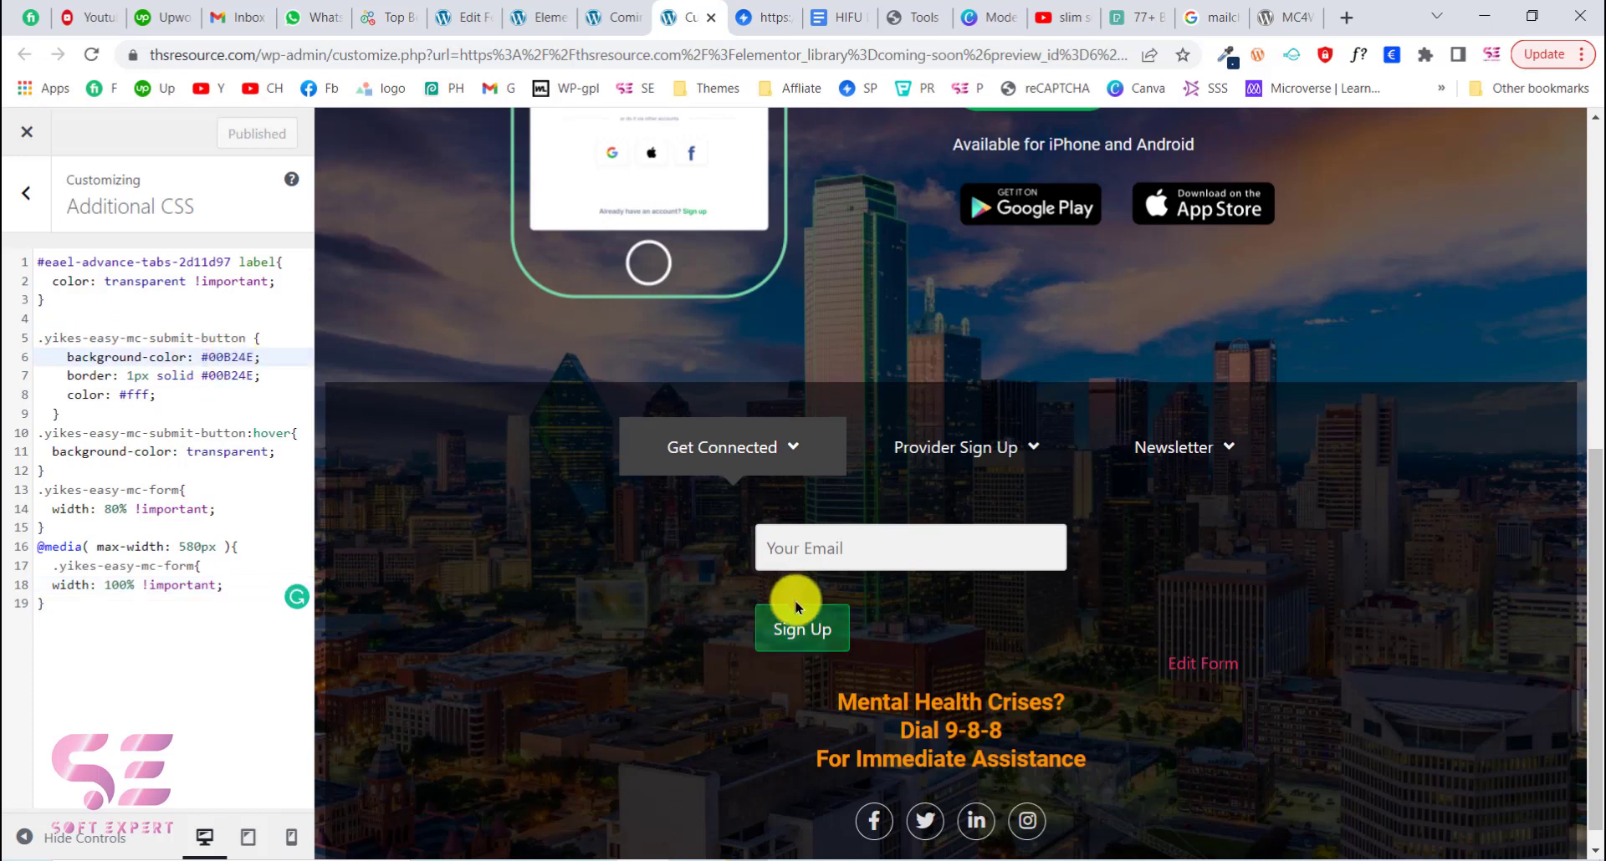
pyautogui.click(170, 378)
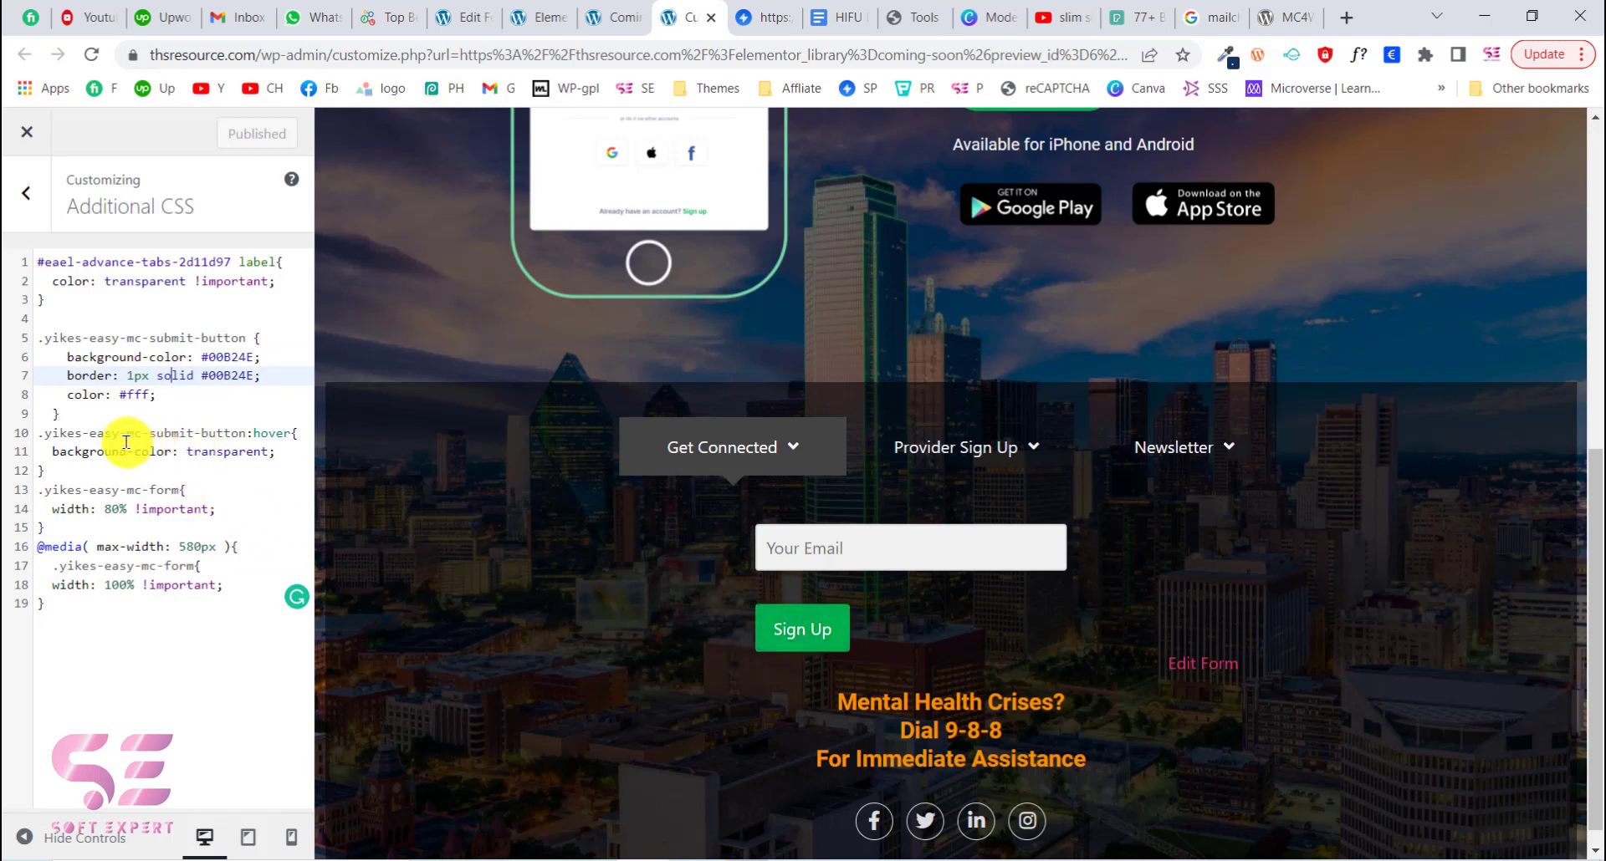
pyautogui.moveTo(126, 435); pyautogui.dragTo(186, 436)
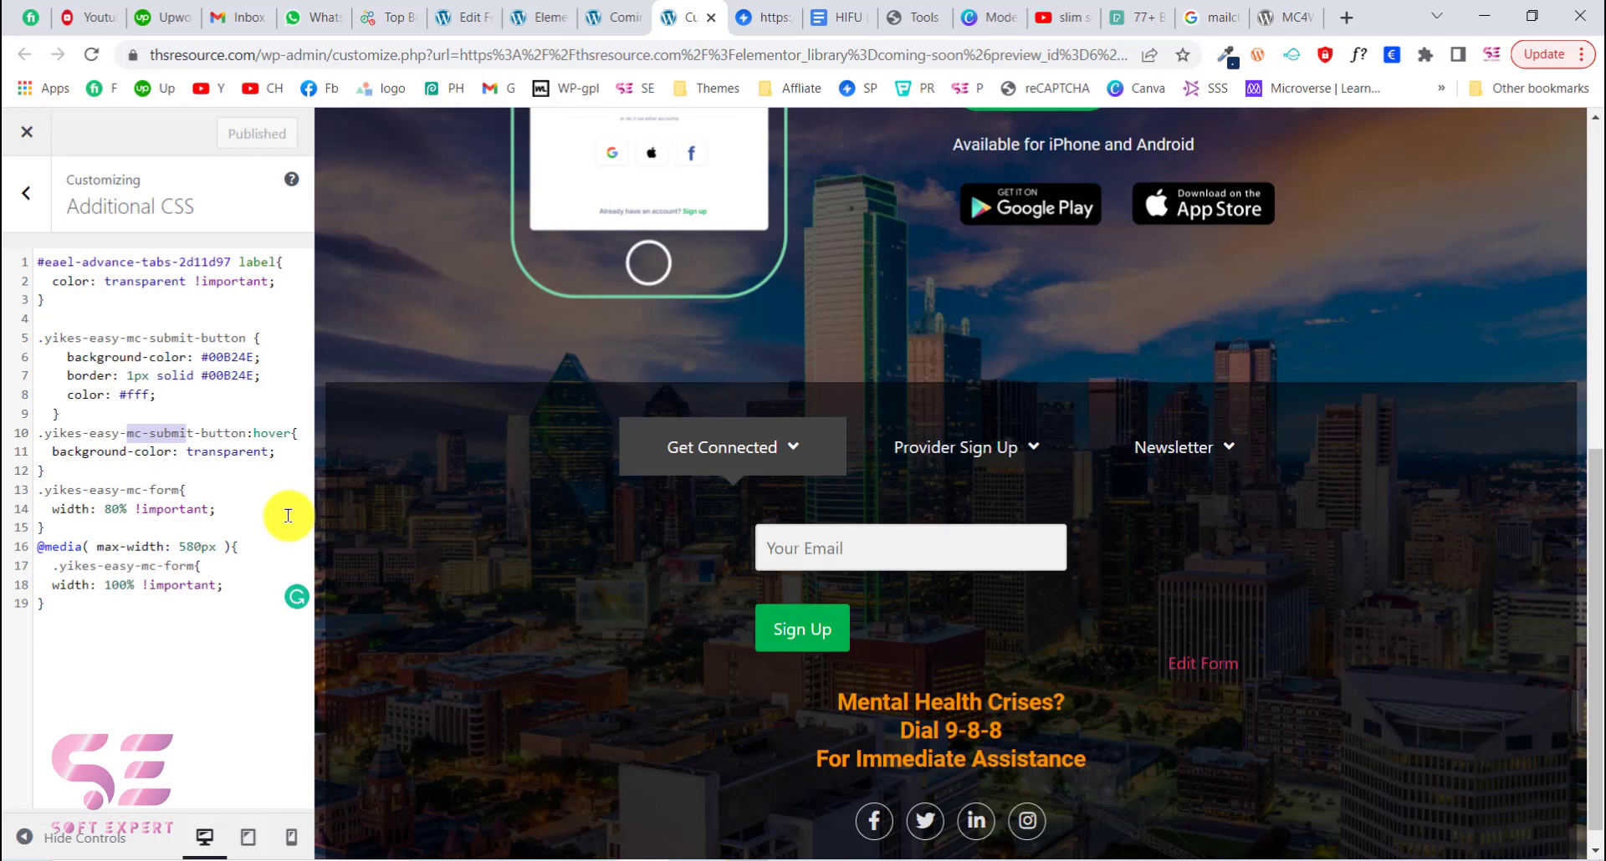
pyautogui.moveTo(51, 511); pyautogui.dragTo(127, 511)
pyautogui.click(149, 512)
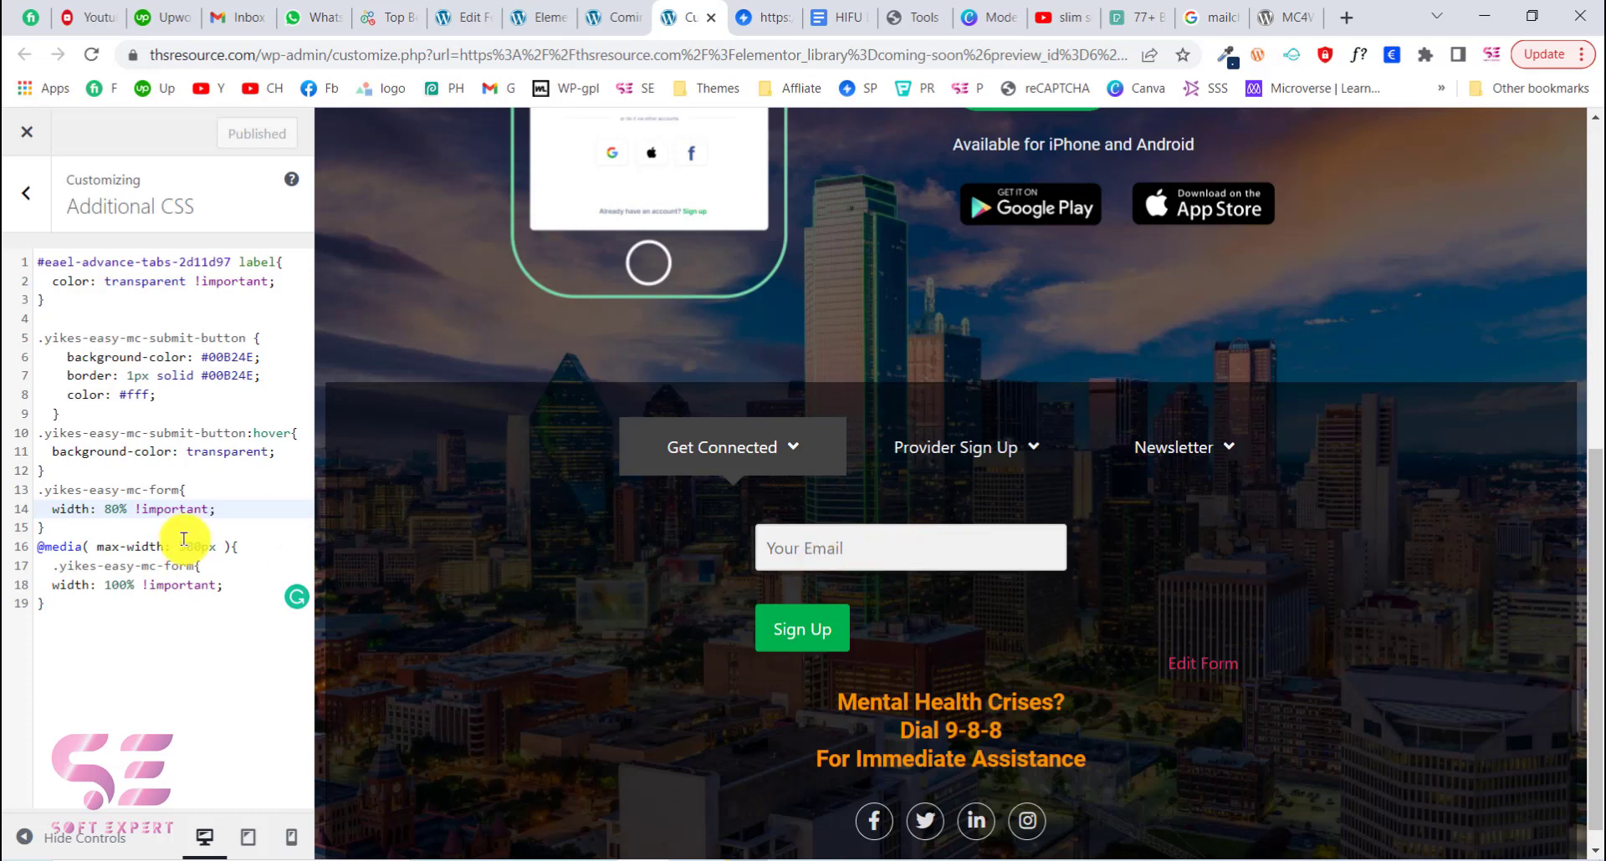
pyautogui.moveTo(39, 551); pyautogui.dragTo(143, 610)
pyautogui.click(147, 608)
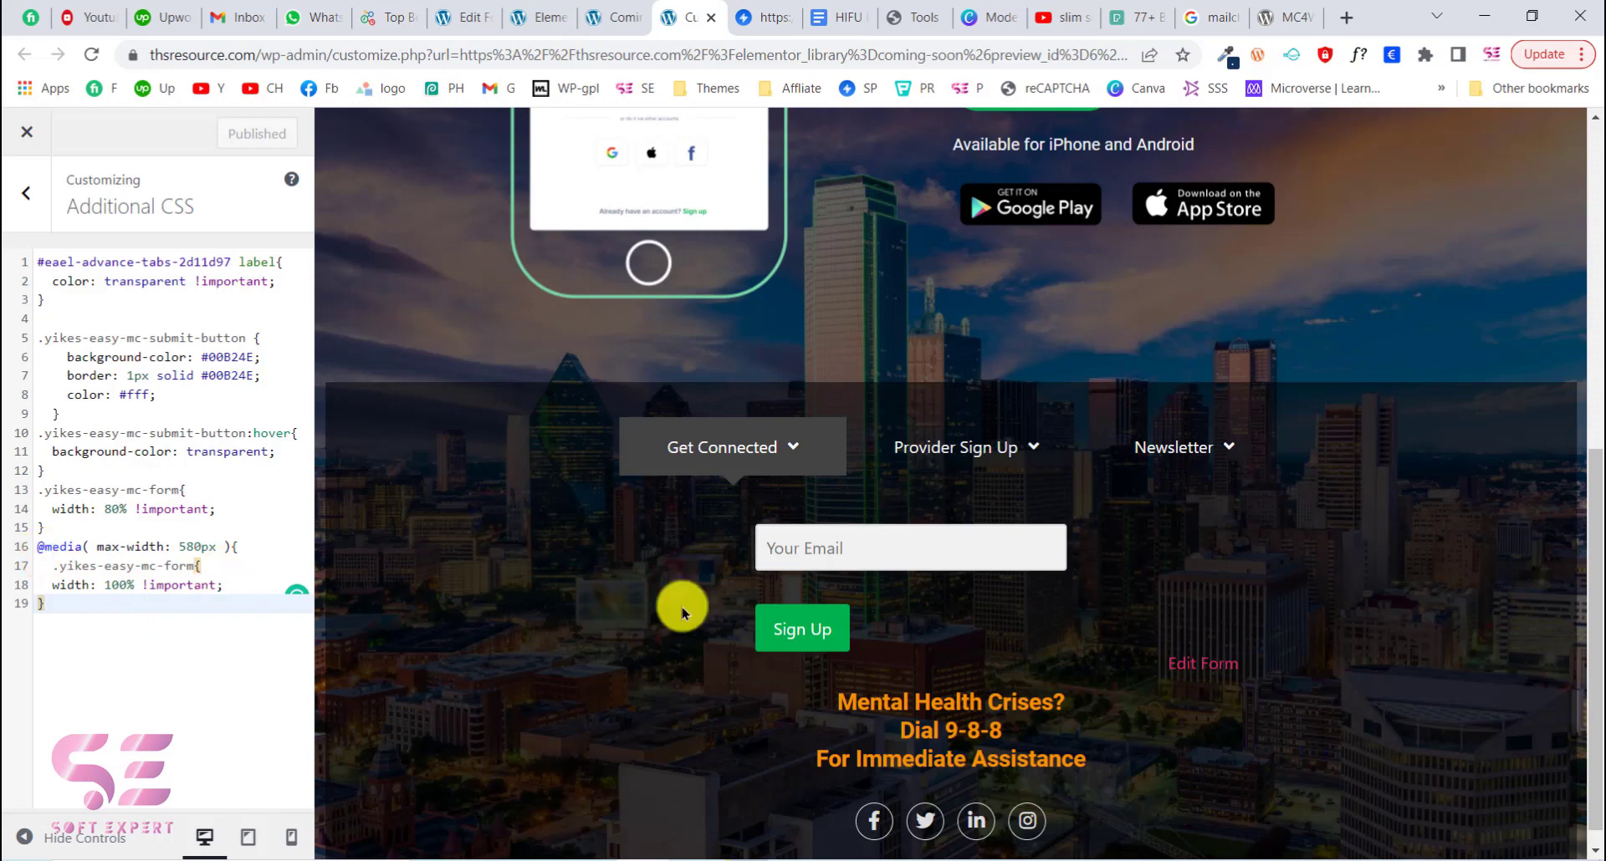
# Preview the page at mobile size and check the sign-up form's 100% width.
pyautogui.click(288, 838)
pyautogui.scroll(-5, 954, 611)
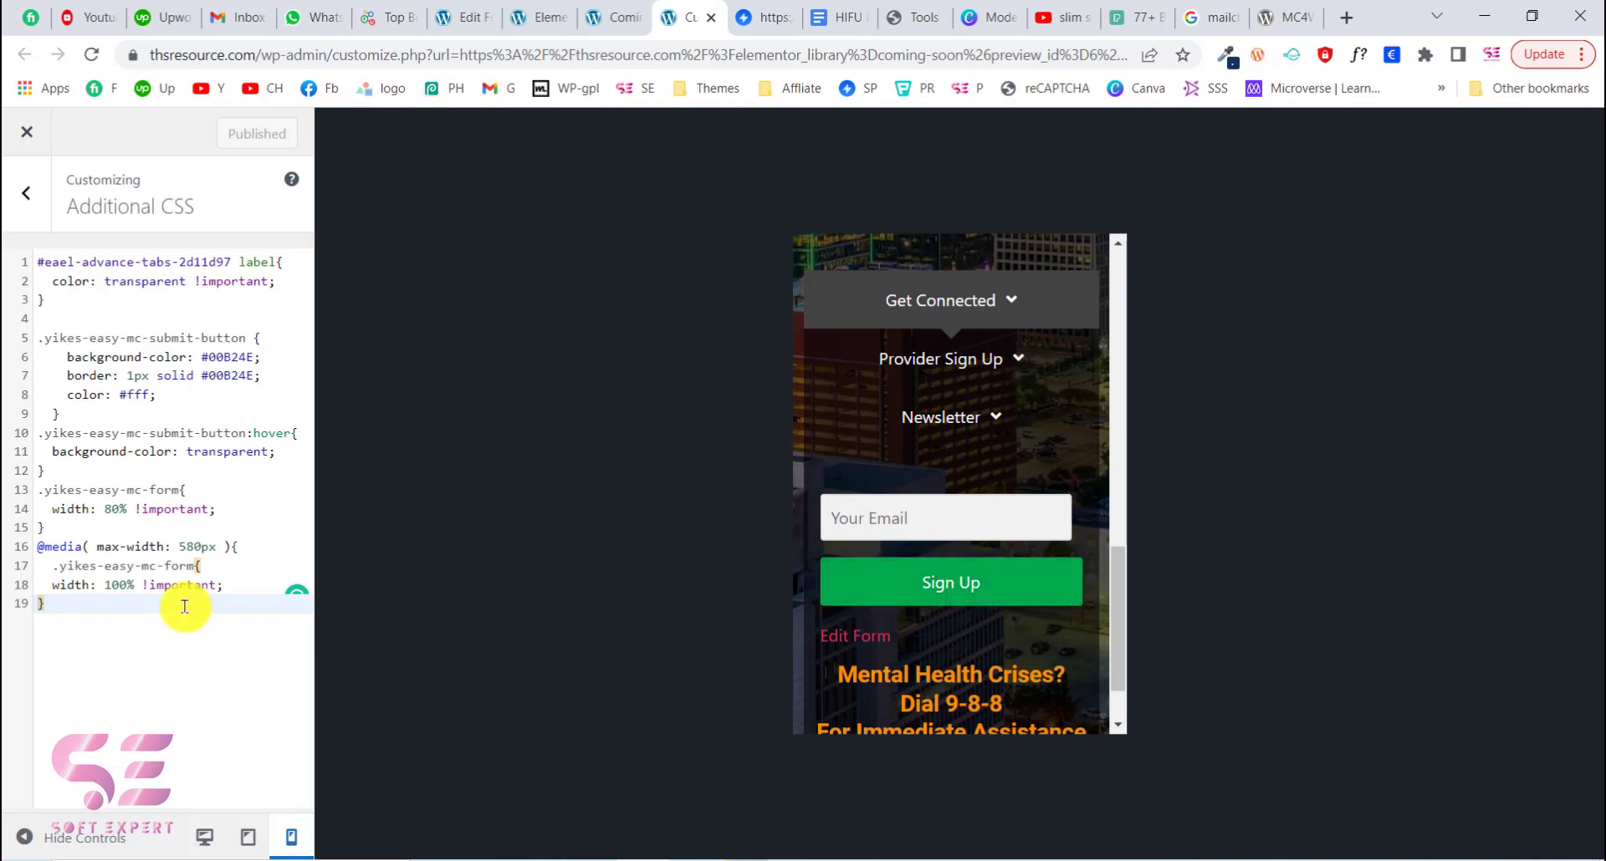
pyautogui.moveTo(102, 585); pyautogui.dragTo(136, 585)
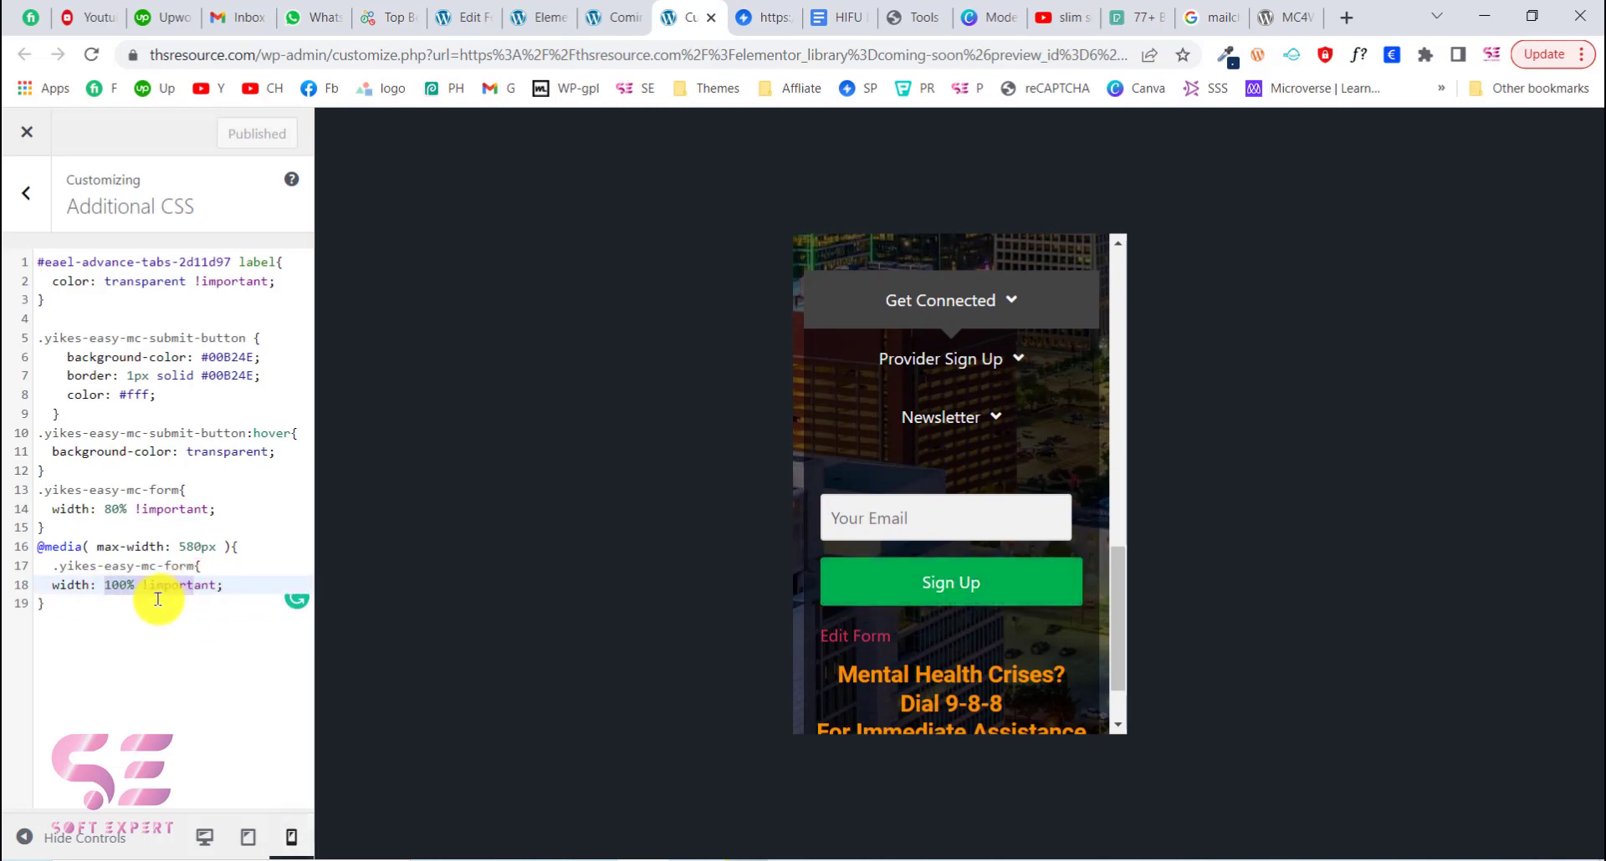
pyautogui.click(157, 599)
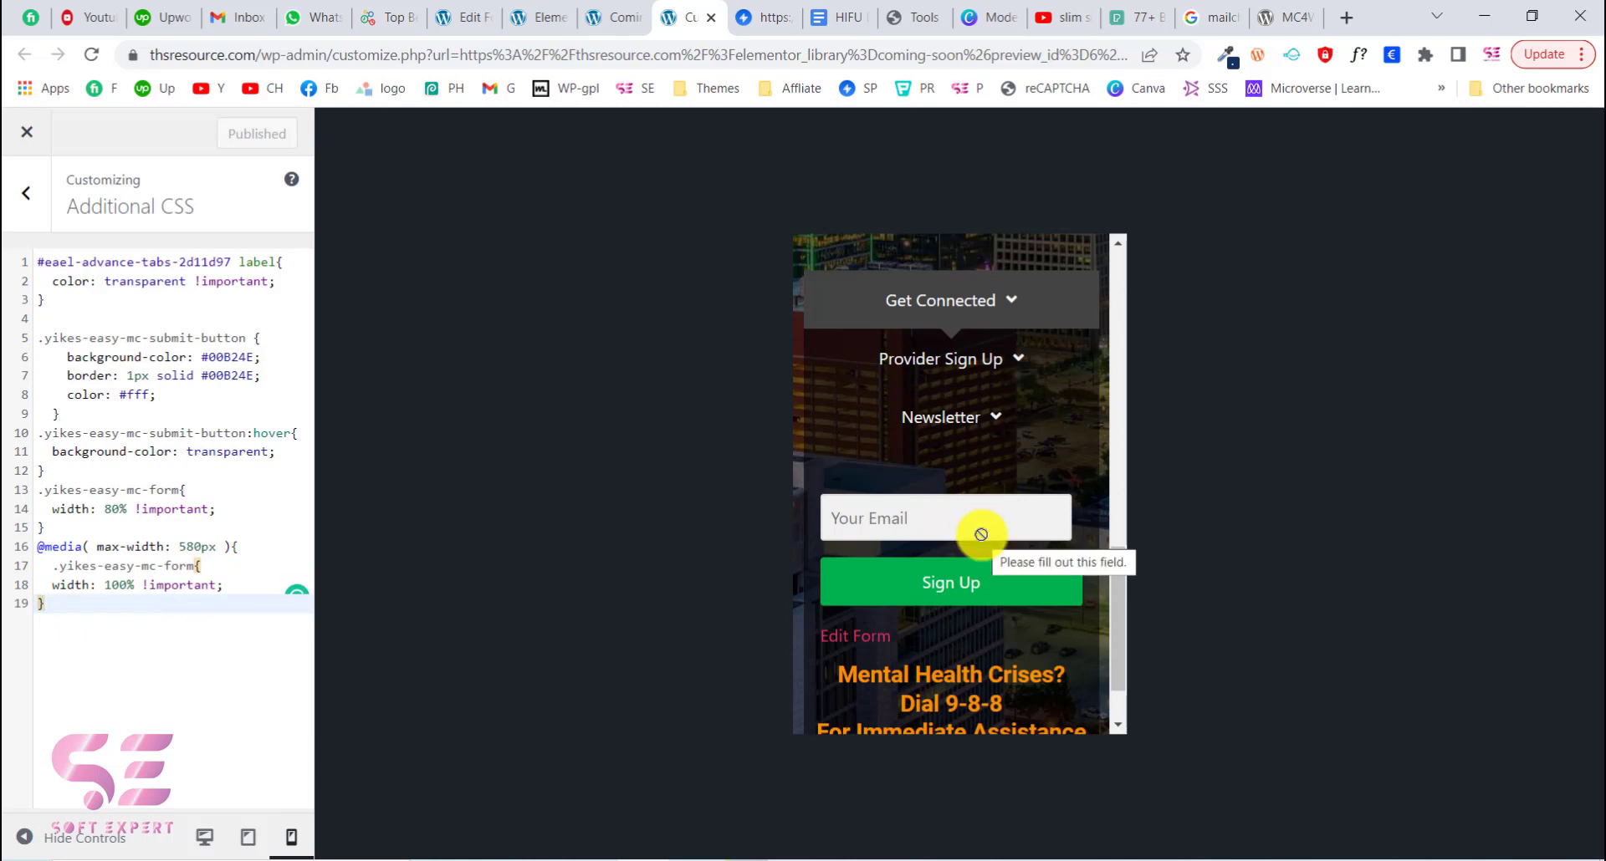
pyautogui.click(619, 17)
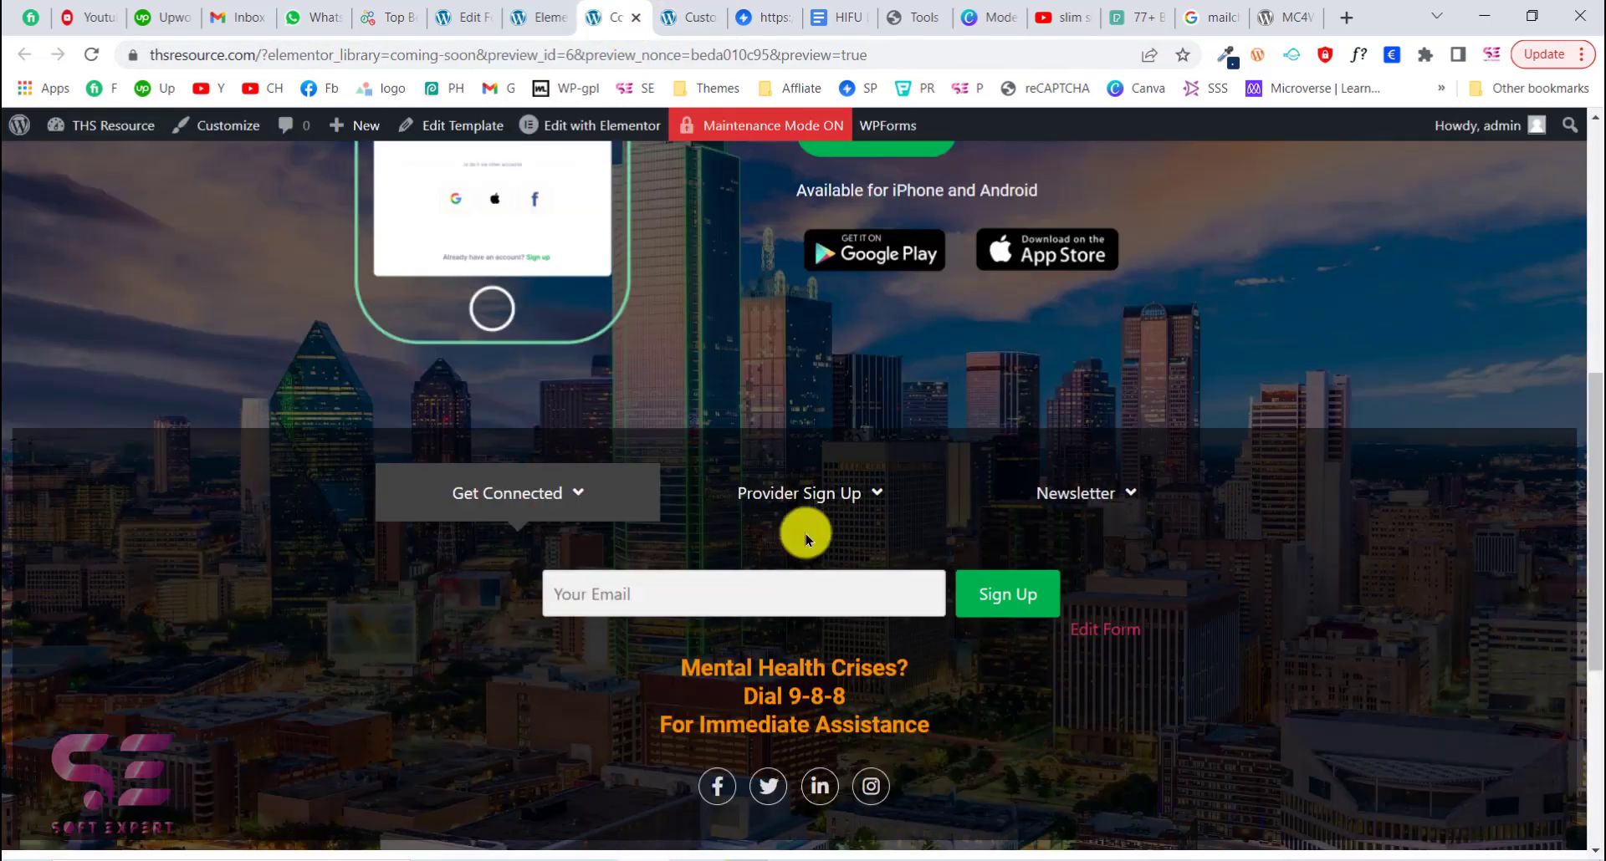